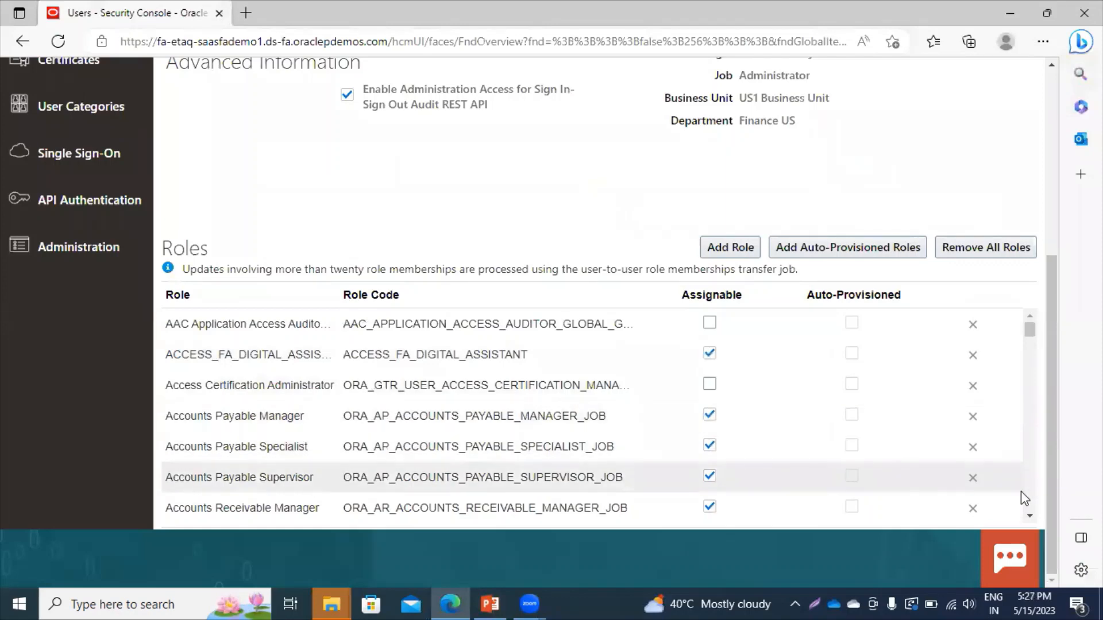
# Start adding a role and copy the Accounts Payable Invoice Supervisor name from the roles slide.
pyautogui.hotkey('alt', 'Tab')
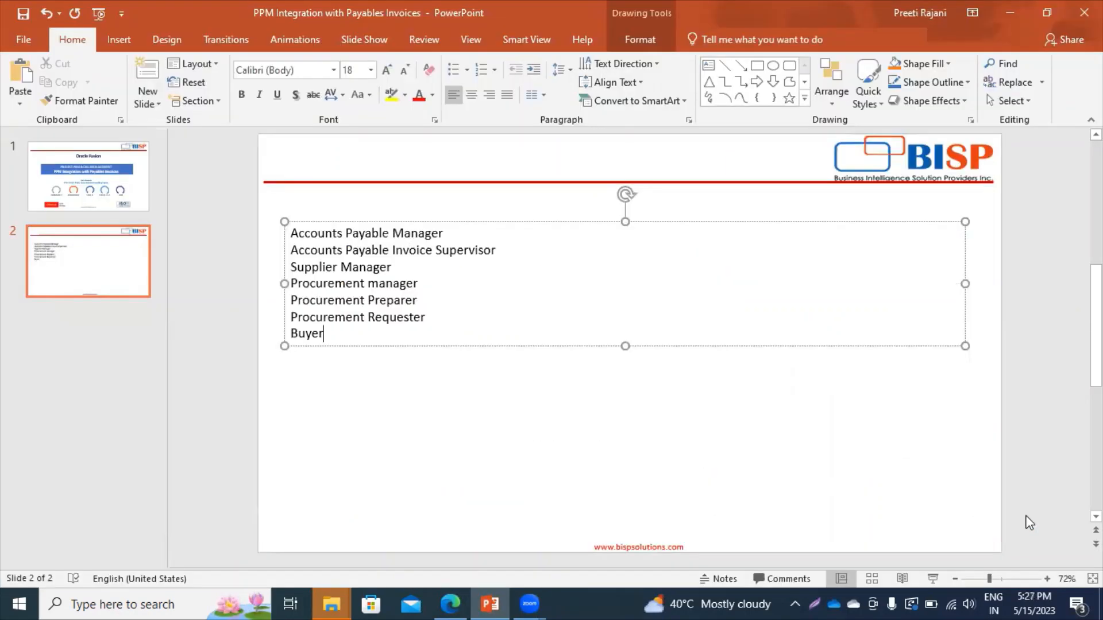
pyautogui.hotkey('alt', 'Tab')
pyautogui.click(729, 249)
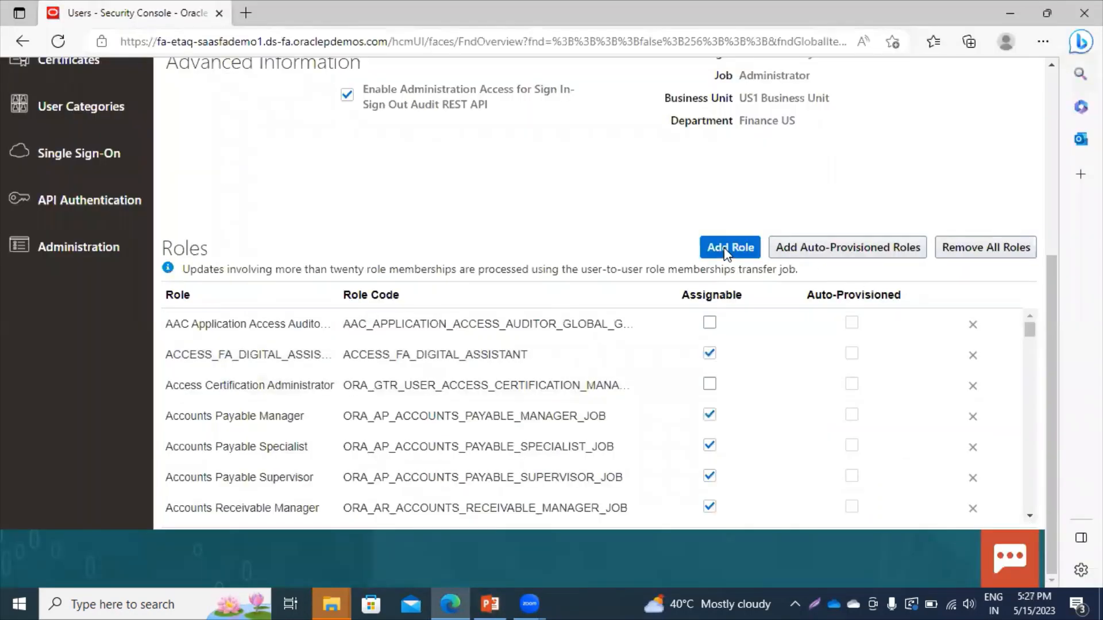
pyautogui.hotkey('alt', 'Tab')
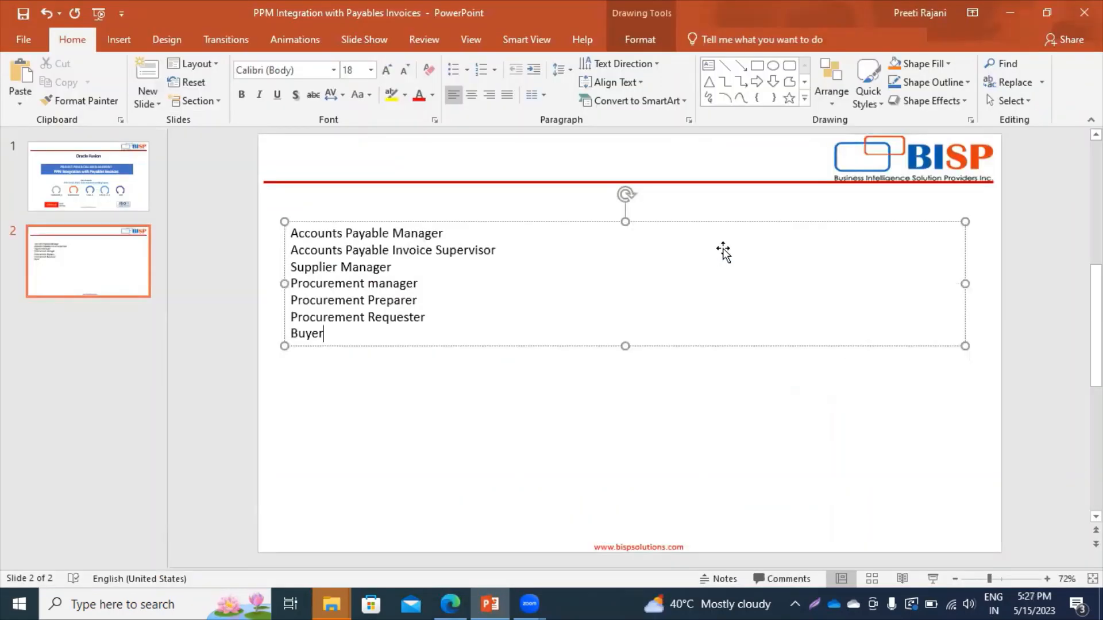
pyautogui.click(291, 250)
pyautogui.moveTo(314, 249); pyautogui.dragTo(501, 253)
pyautogui.hotkey('ctrl', 'c')
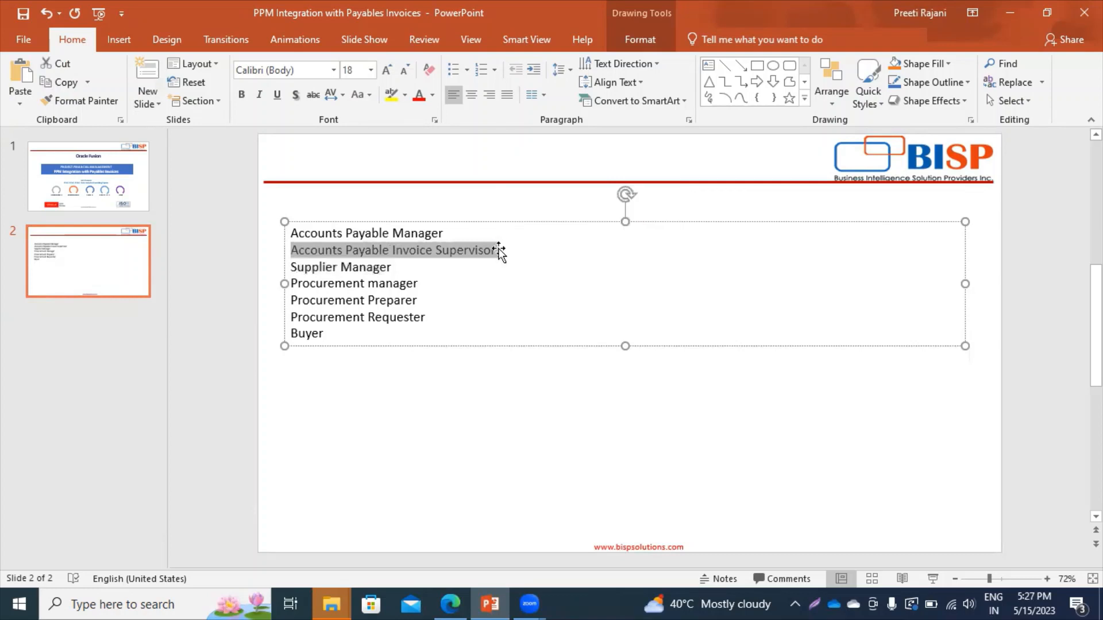
# Search for Accounts Payable Invoice Supervisor and add it as a role membership.
pyautogui.hotkey('alt', 'Tab')
pyautogui.click(492, 163)
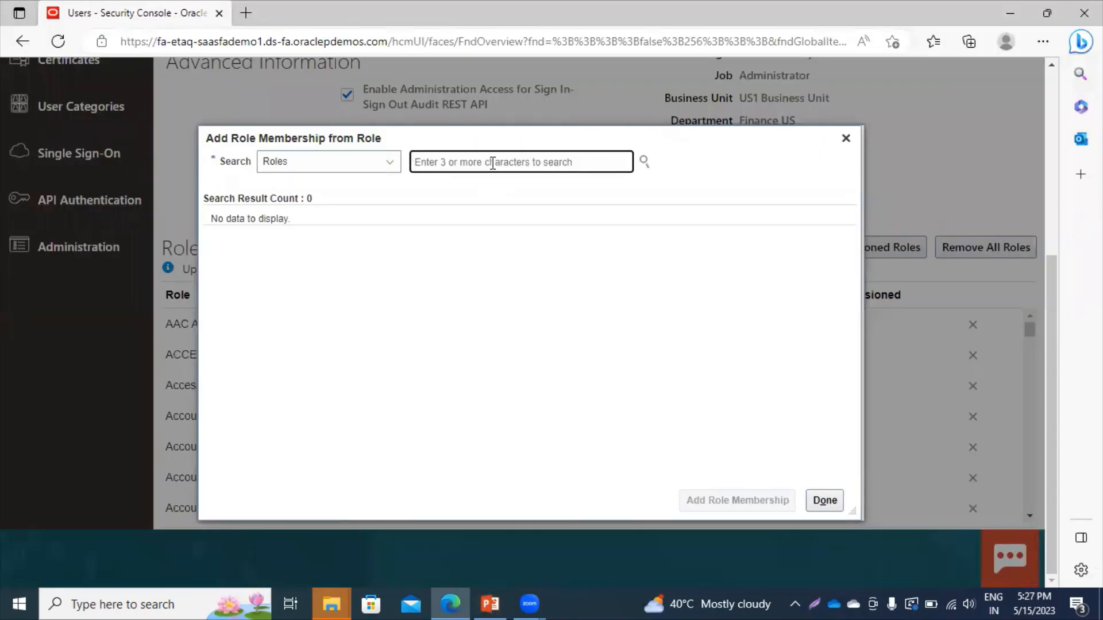
pyautogui.hotkey('ctrl', 'v')
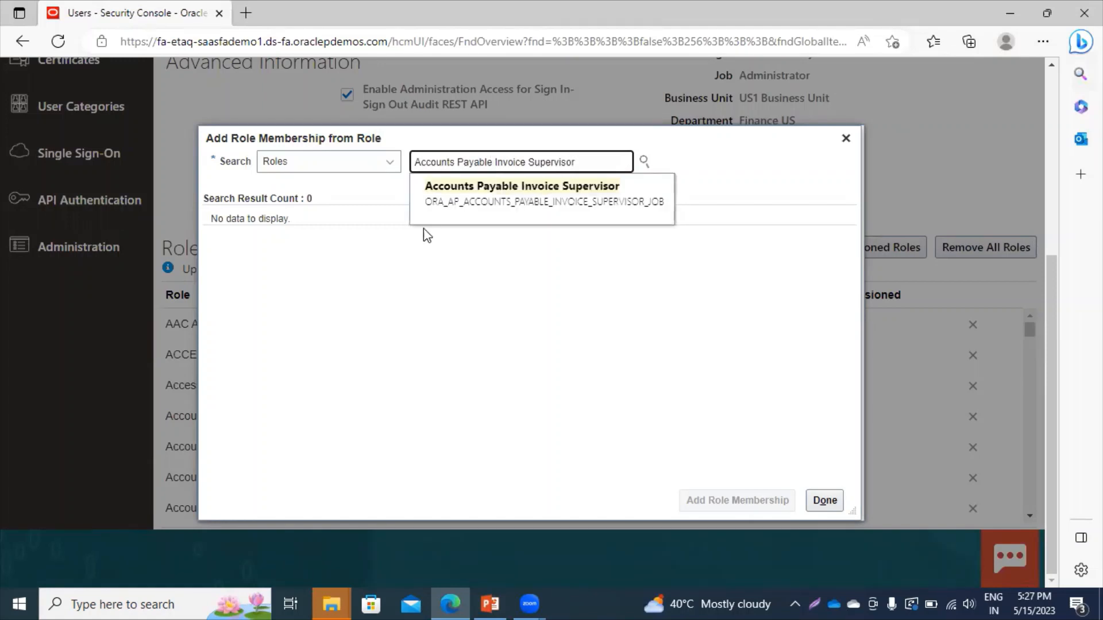
pyautogui.click(439, 207)
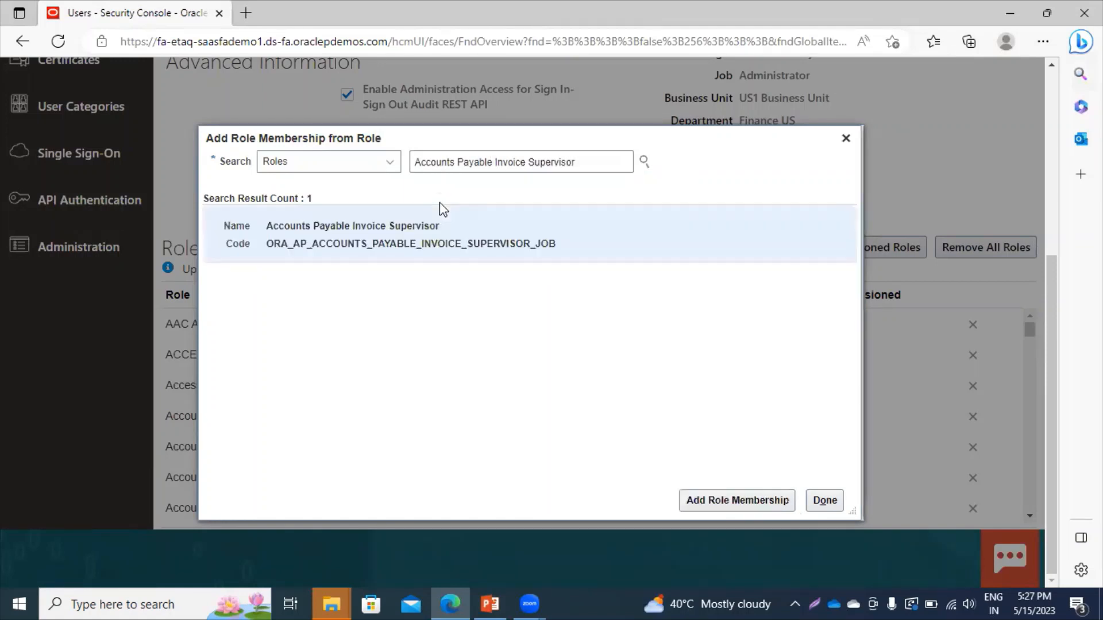
pyautogui.click(714, 504)
pyautogui.click(825, 501)
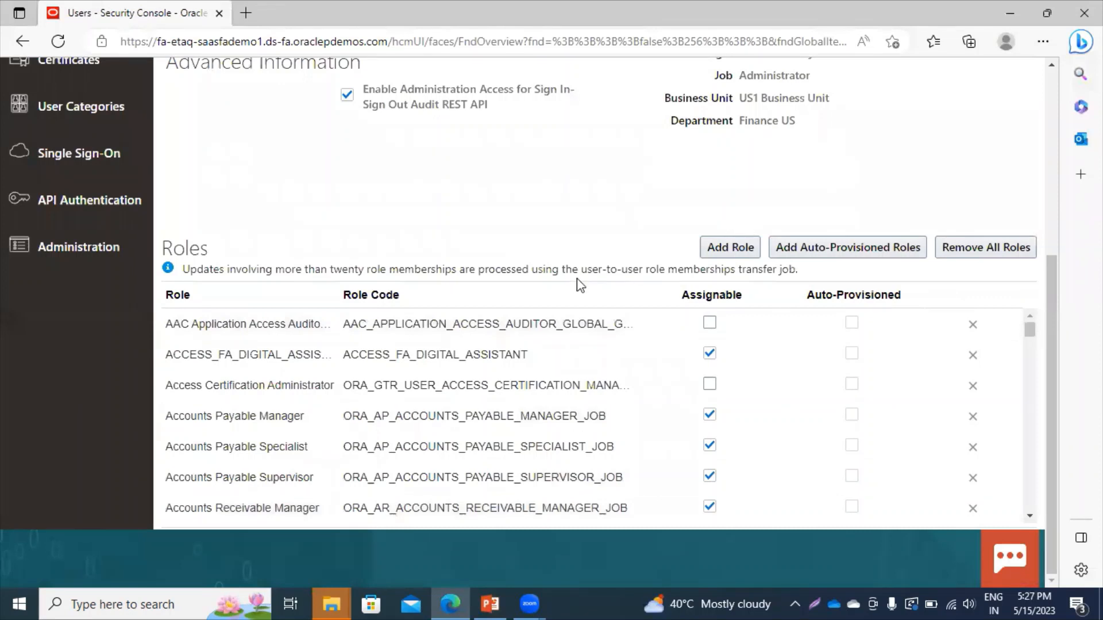
pyautogui.click(1028, 513)
pyautogui.scroll(-3, 1029, 514)
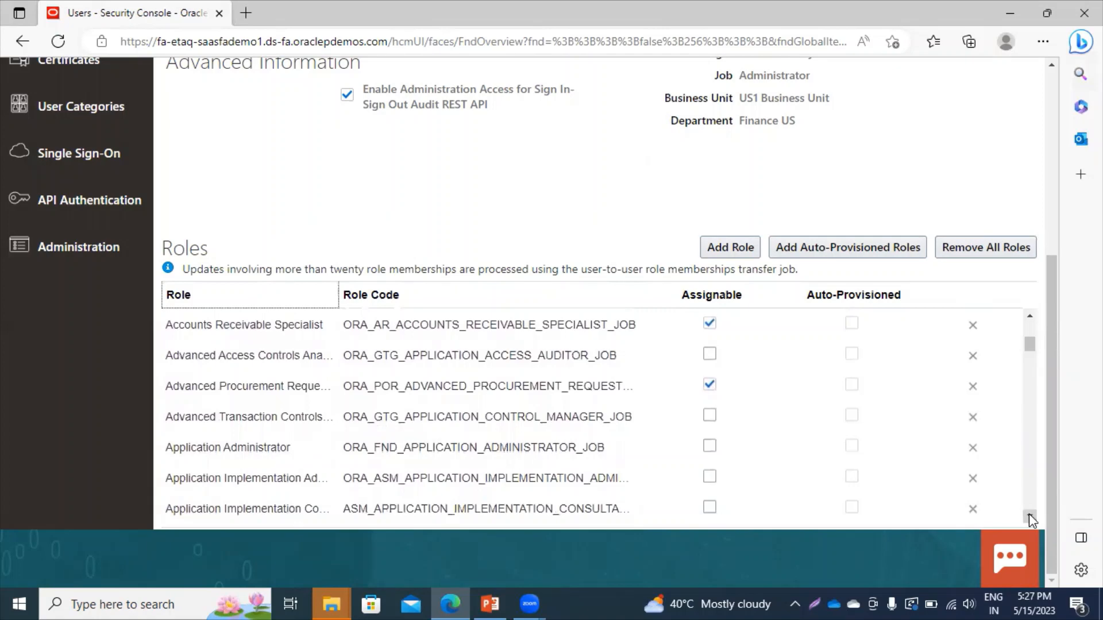
pyautogui.scroll(-5, 1029, 513)
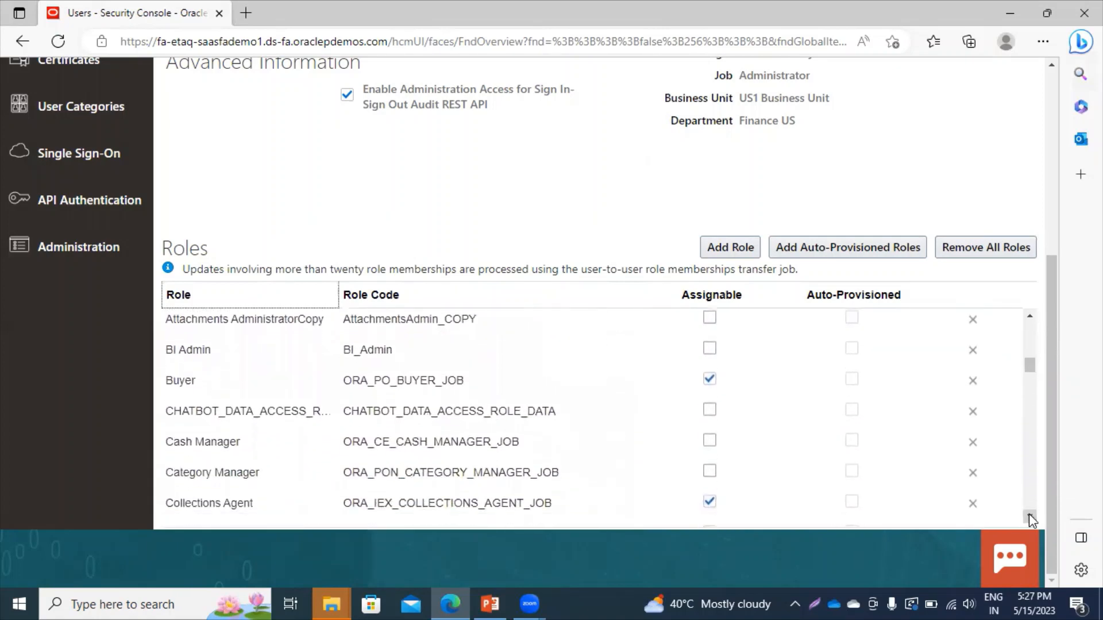
pyautogui.scroll(-1, 1029, 514)
pyautogui.click(1031, 317)
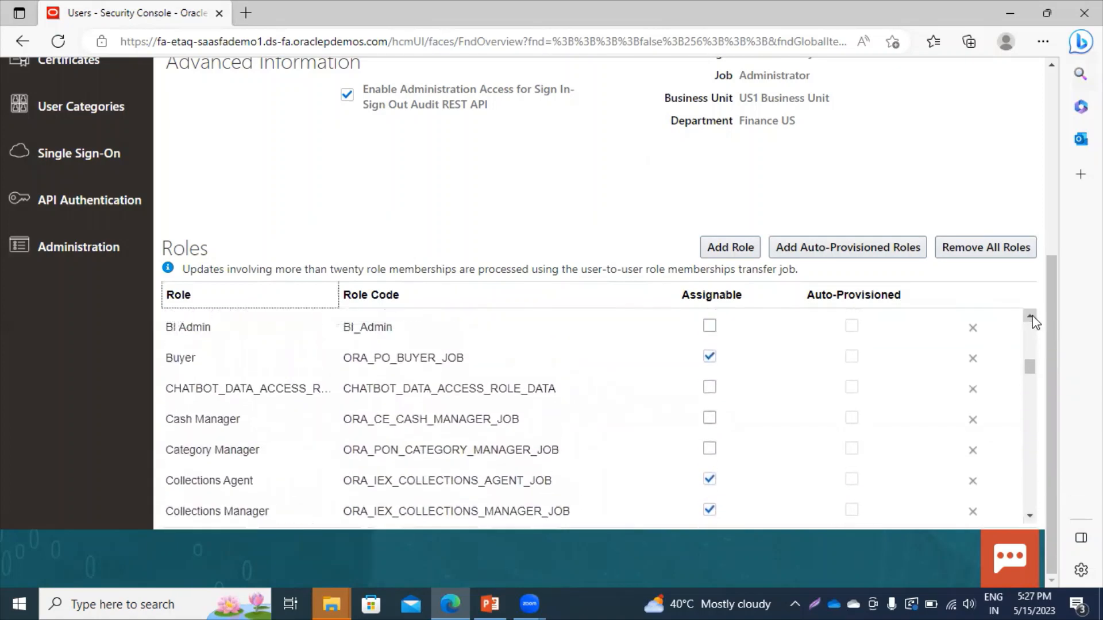
pyautogui.click(1032, 318)
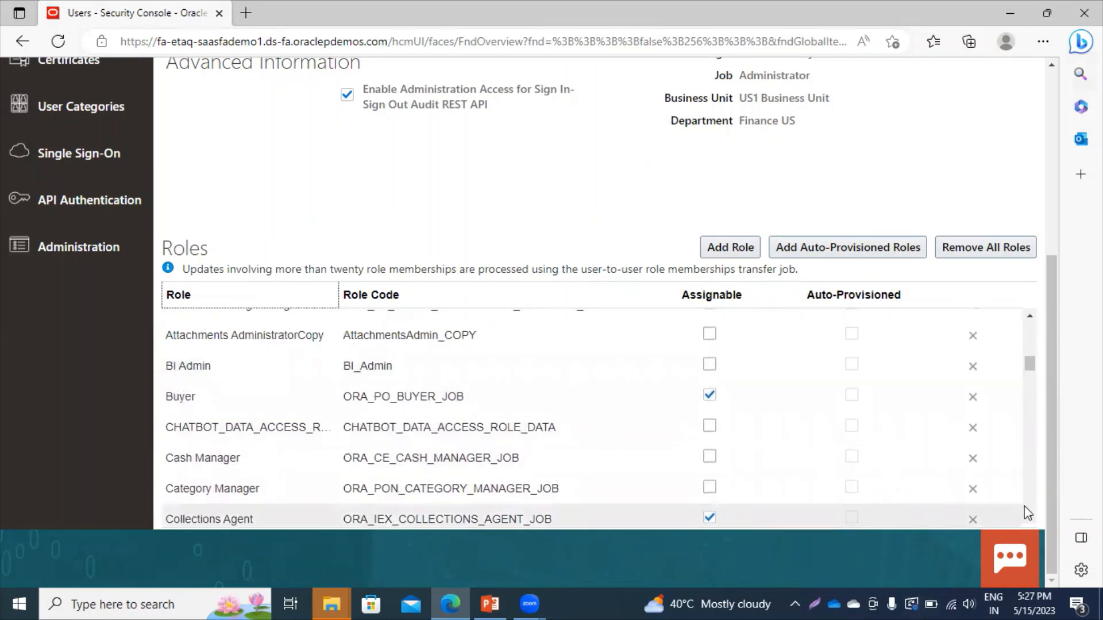
pyautogui.moveTo(1030, 513); pyautogui.dragTo(1030, 515)
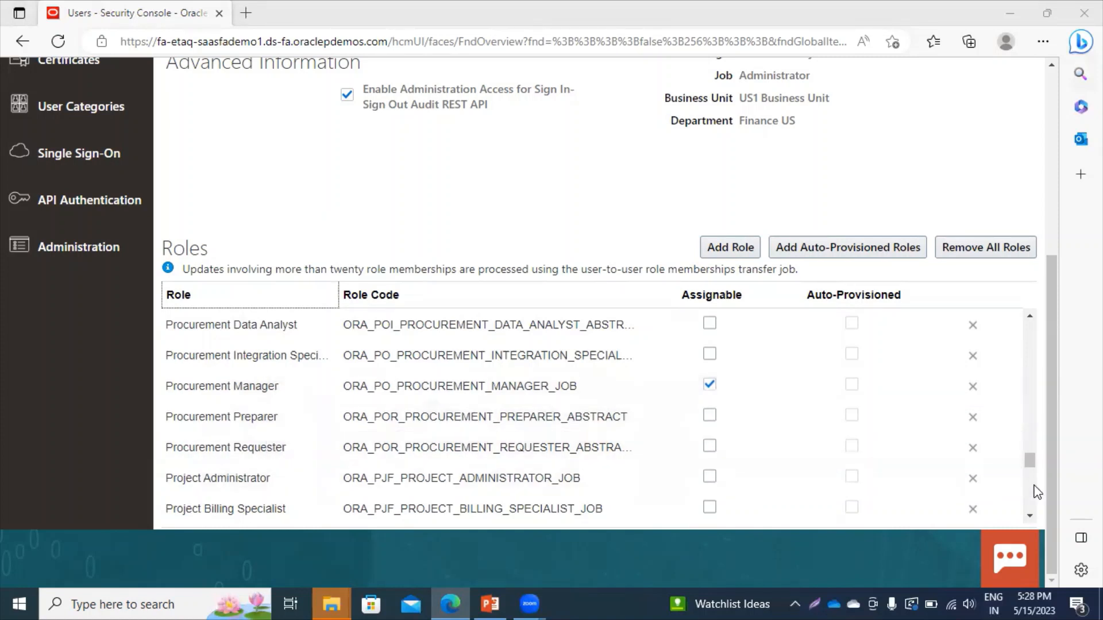
pyautogui.click(1028, 515)
pyautogui.scroll(-6, 1029, 513)
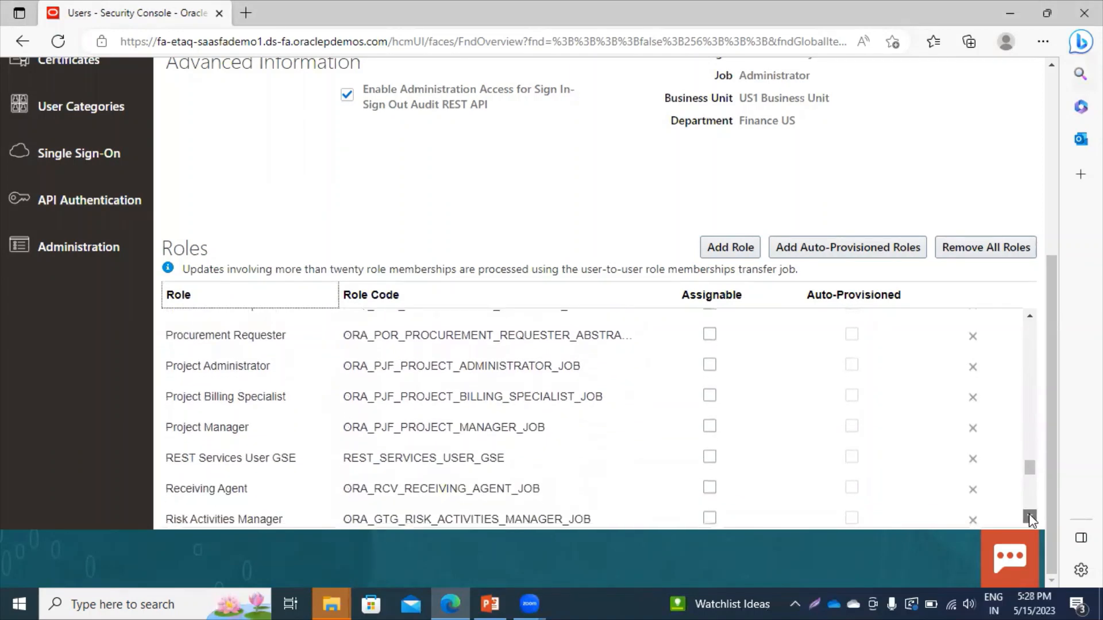
pyautogui.scroll(-3, 1028, 513)
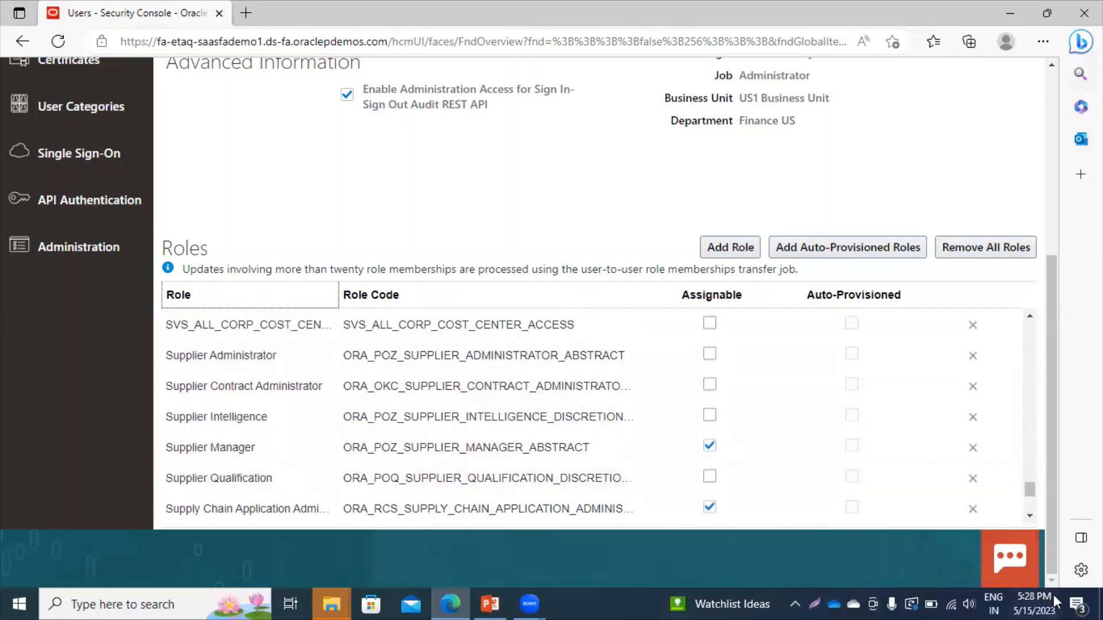
pyautogui.moveTo(1027, 491); pyautogui.dragTo(1017, 297)
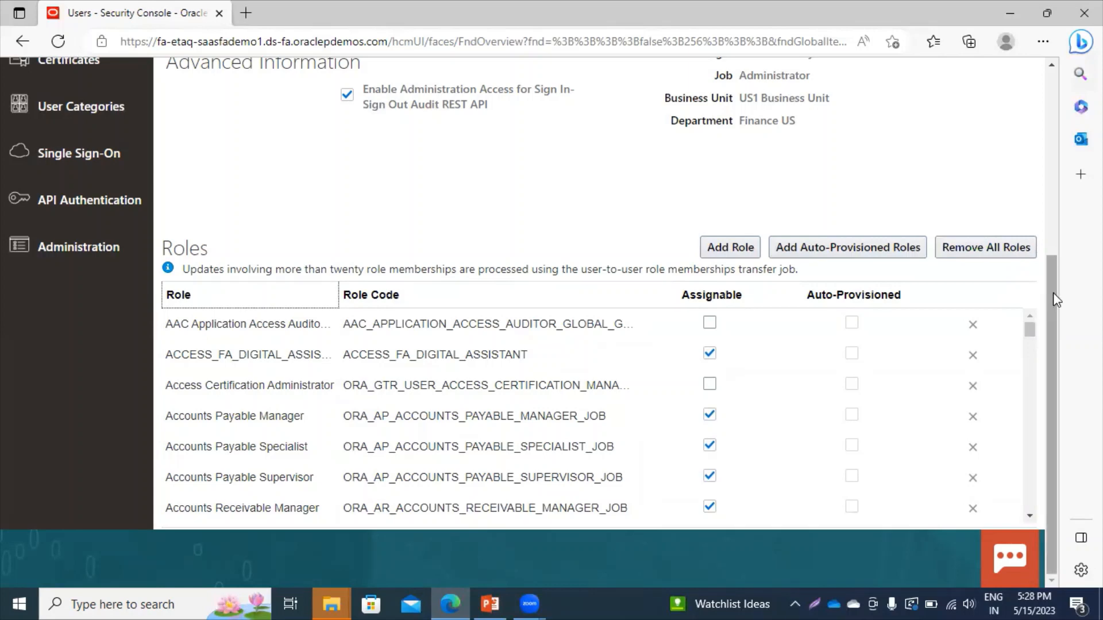
pyautogui.moveTo(1054, 295); pyautogui.dragTo(1052, 101)
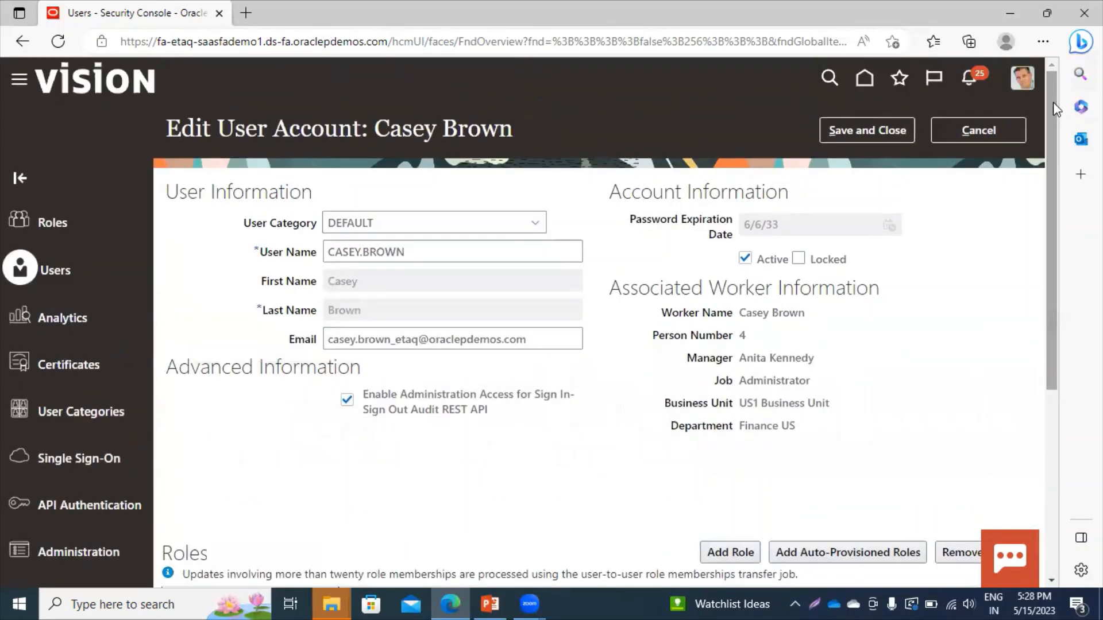
# Save the Accounts Payable Invoice Supervisor role assignment, close the user details, and return home.
pyautogui.click(853, 135)
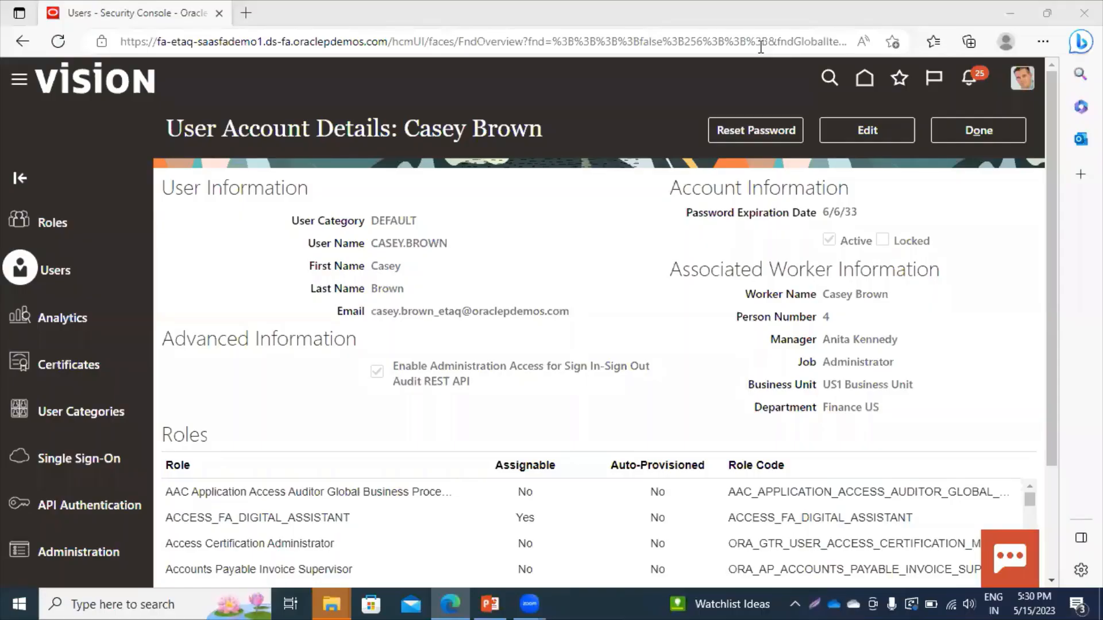
pyautogui.click(967, 138)
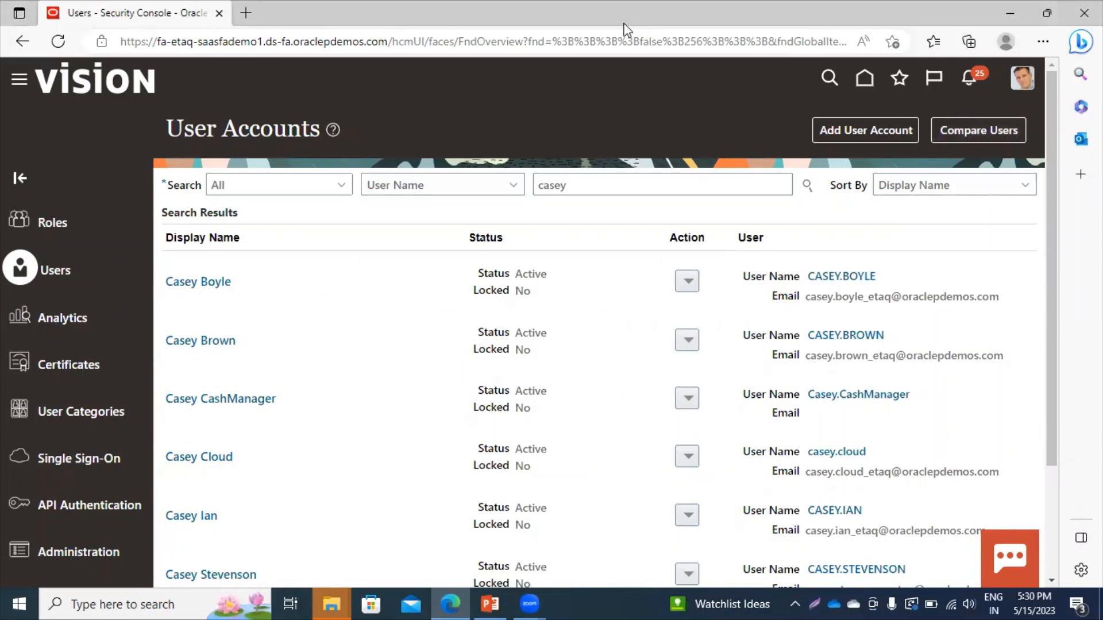
pyautogui.click(864, 77)
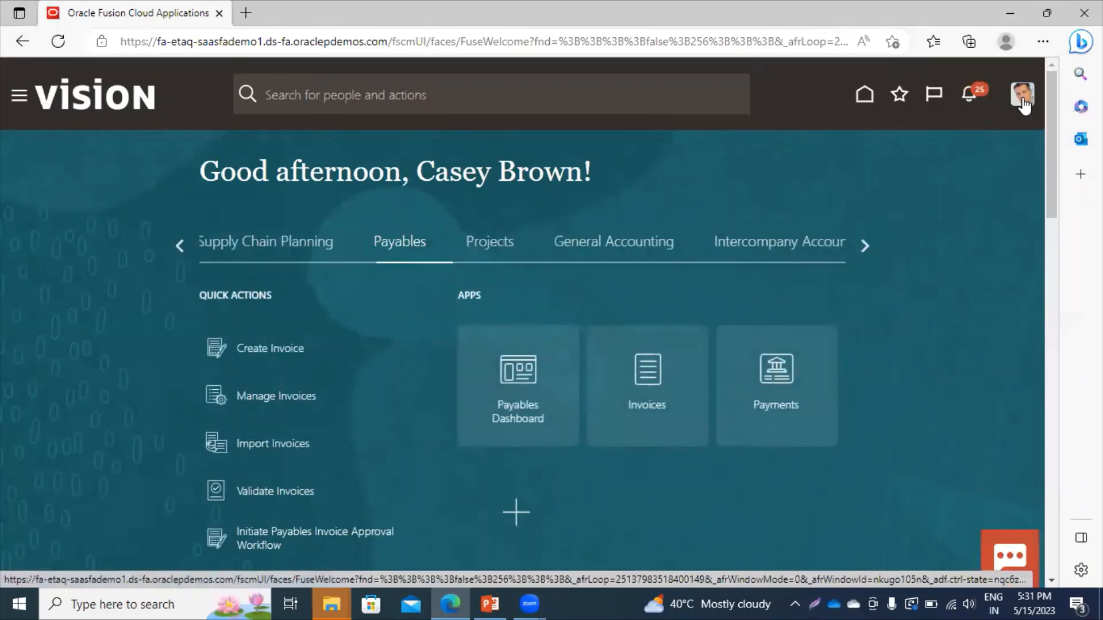
# Open Setup and Maintenance for the Financials offering, showing all Payables tasks.
pyautogui.click(1022, 103)
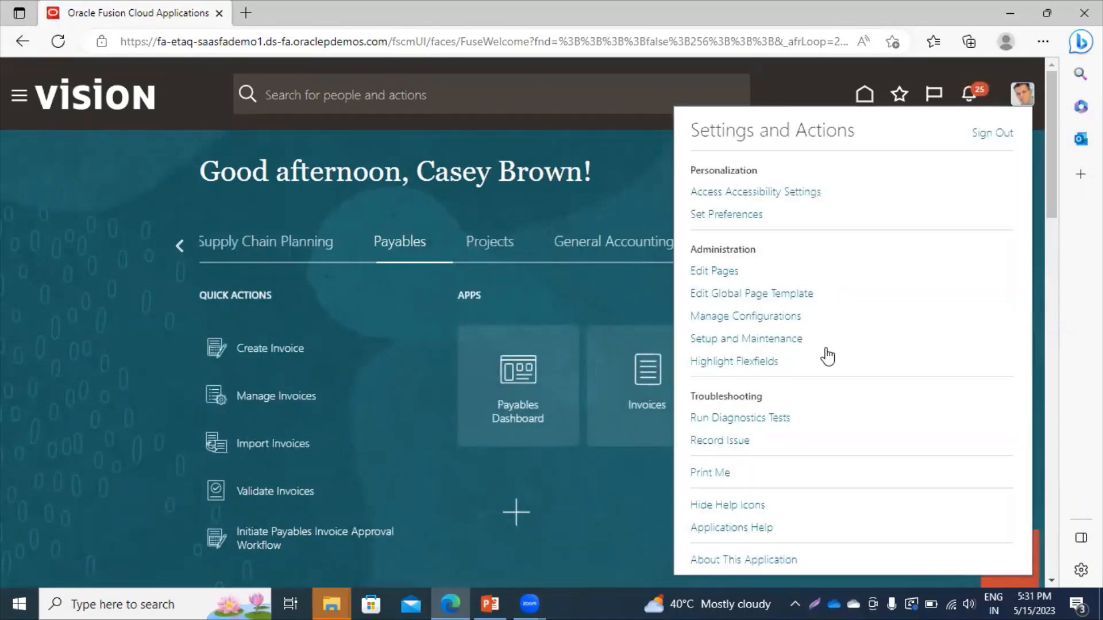
pyautogui.click(711, 343)
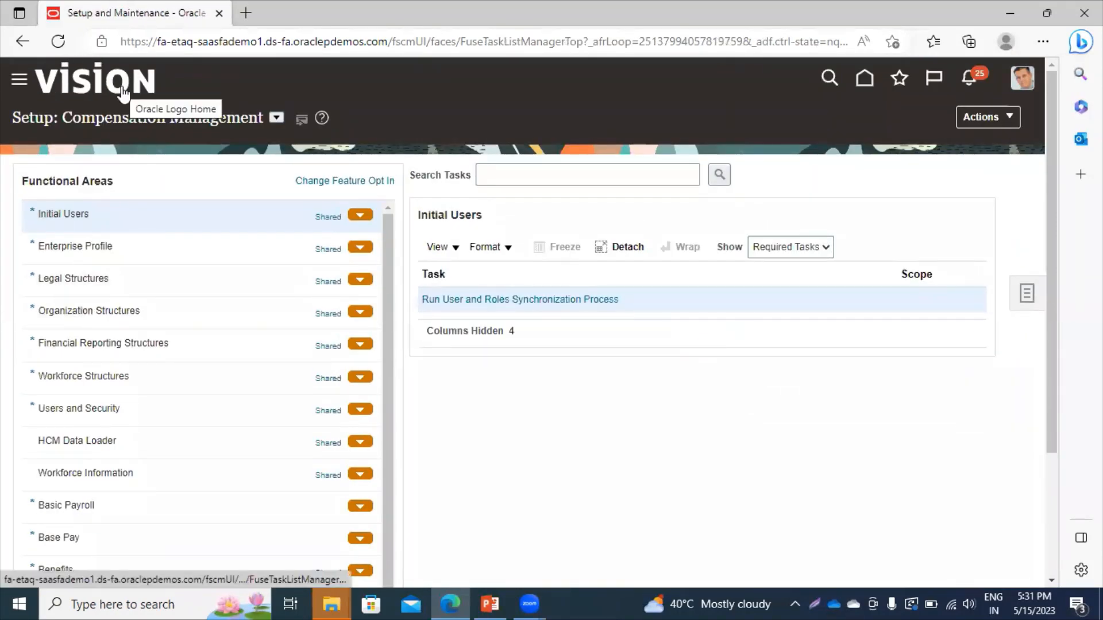
pyautogui.click(276, 118)
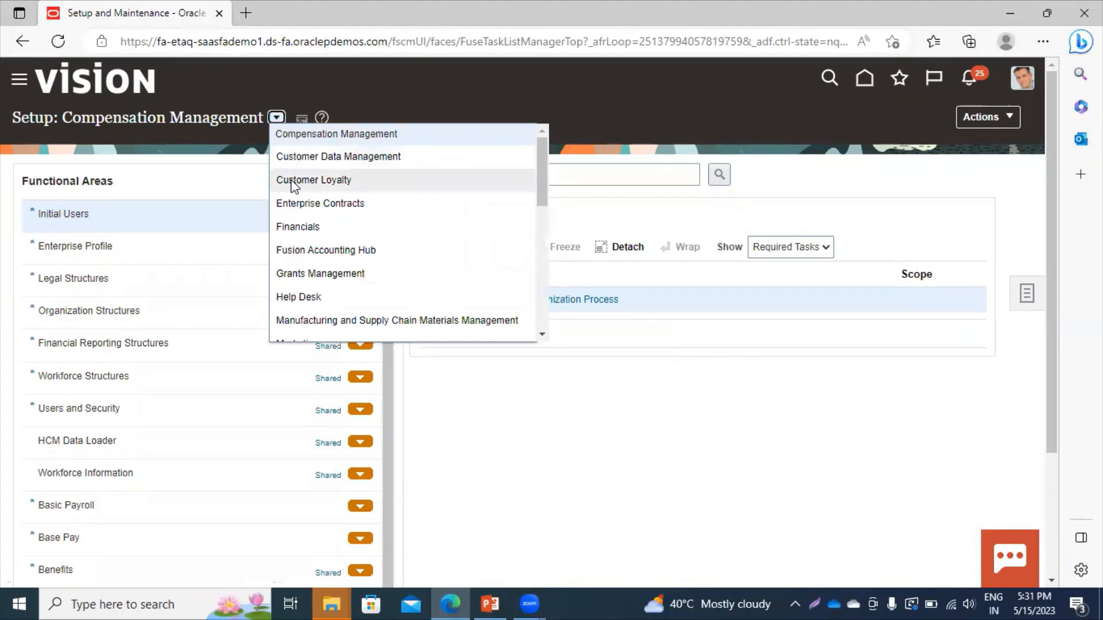
pyautogui.click(290, 227)
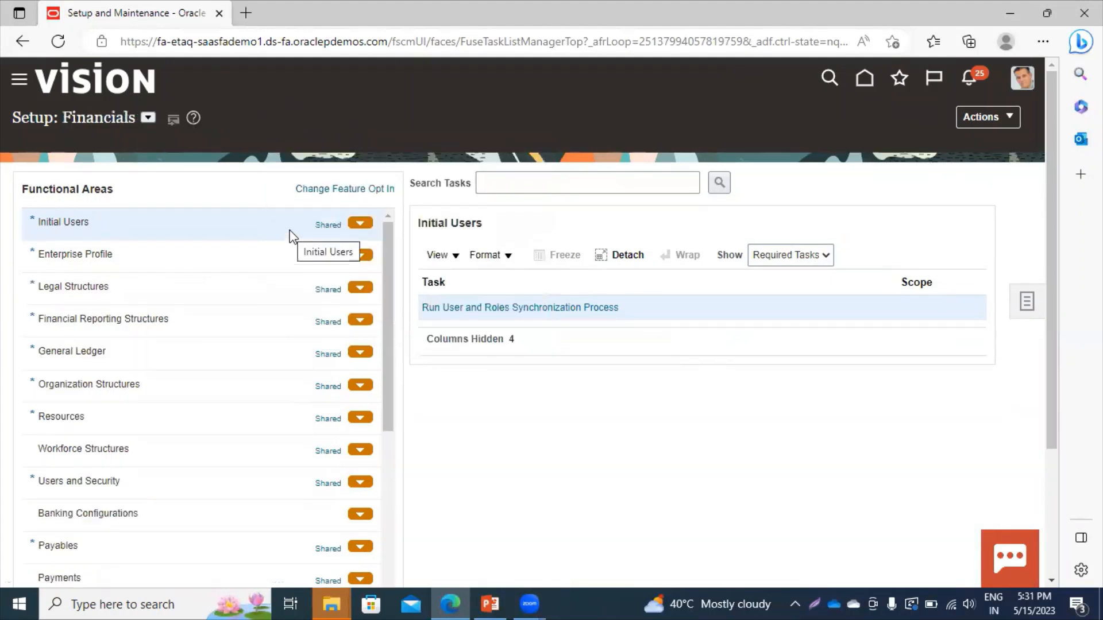
pyautogui.click(139, 534)
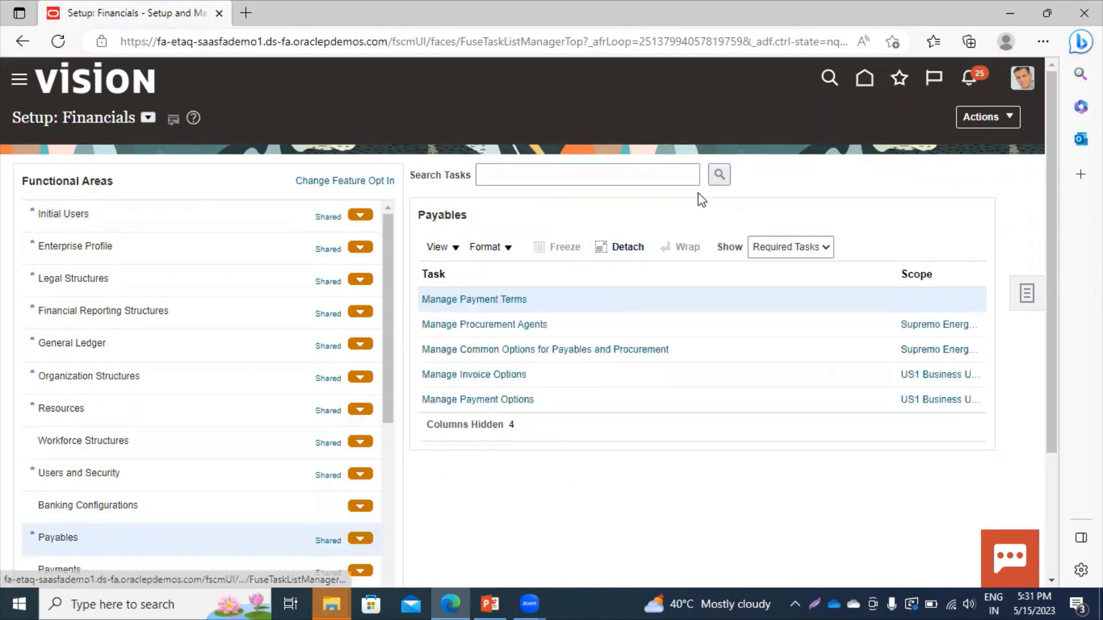
pyautogui.click(765, 246)
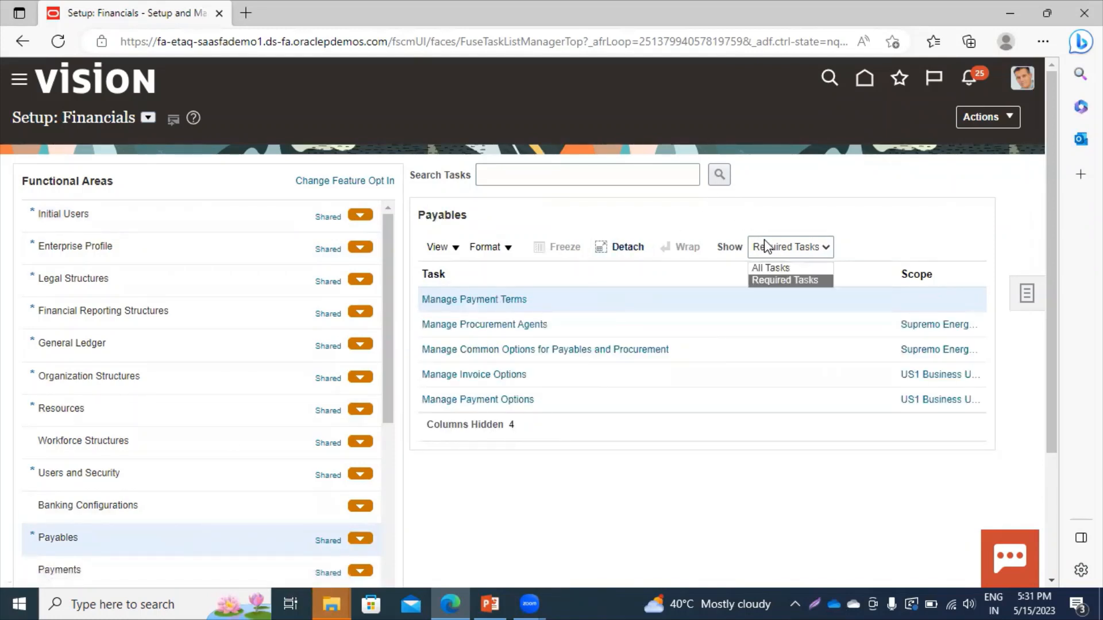
pyautogui.click(769, 269)
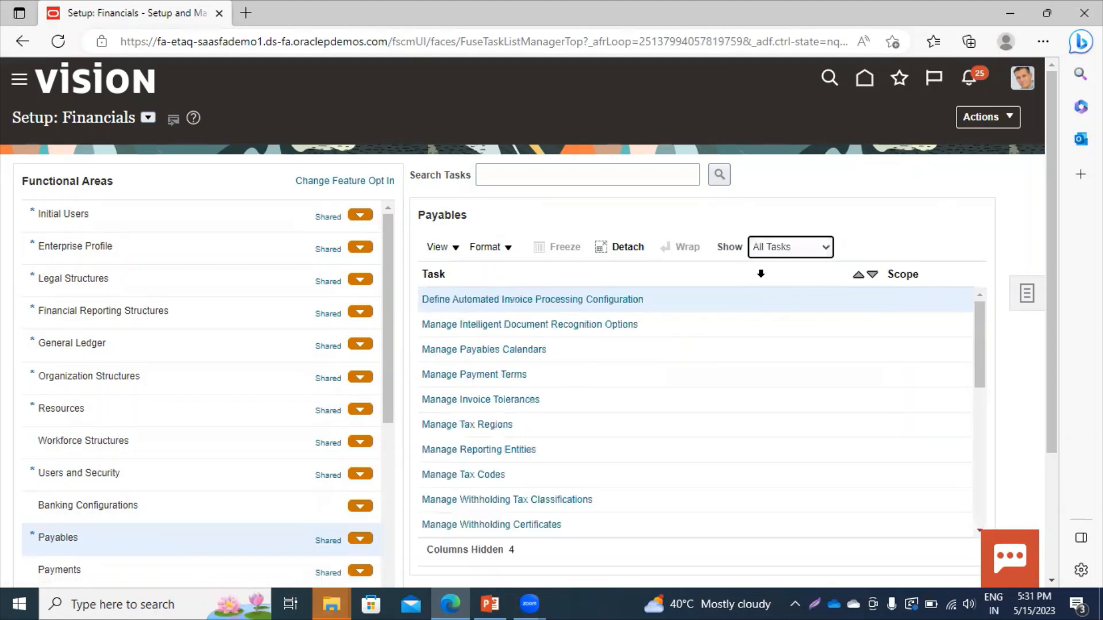
# Search tasks for 'manage data access for users' and open that task.
pyautogui.click(551, 178)
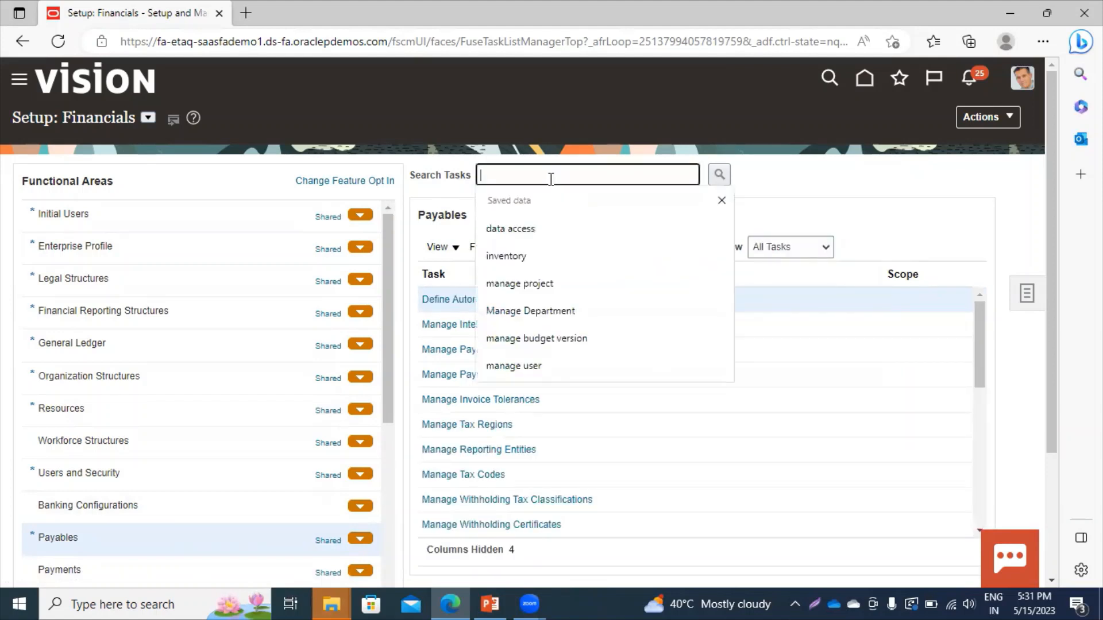
pyautogui.write('manage')
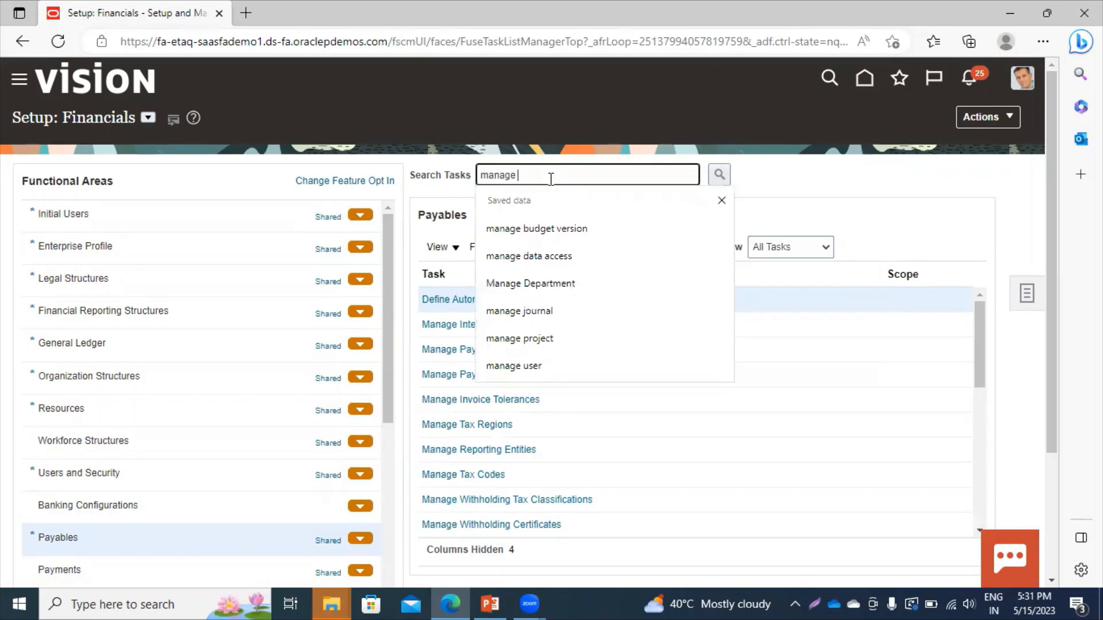
pyautogui.write(' data acc')
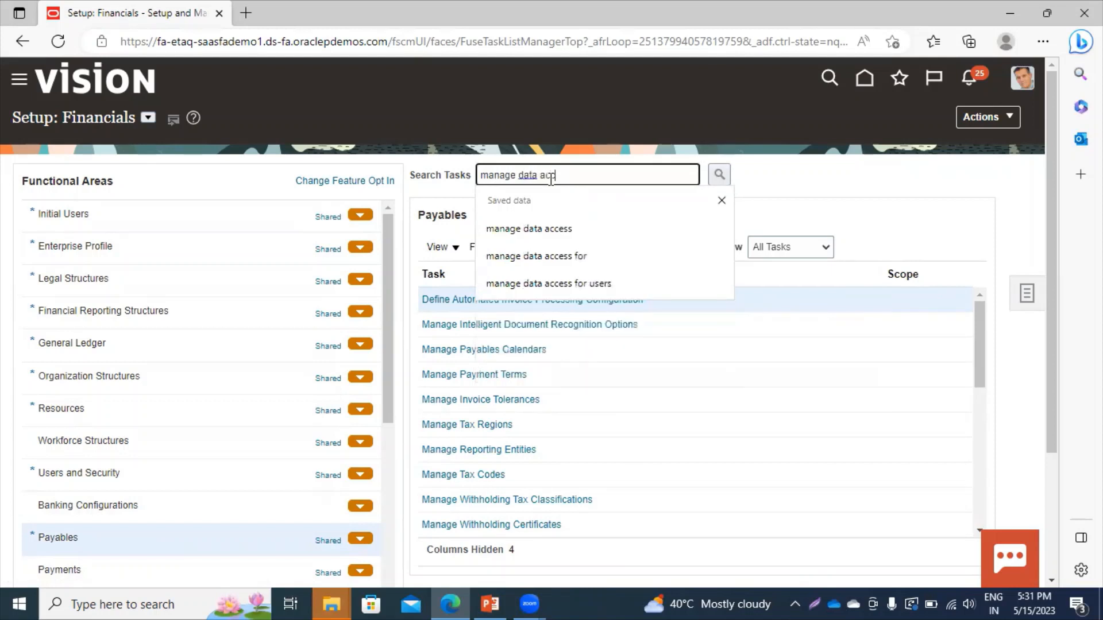
pyautogui.write('ess for u')
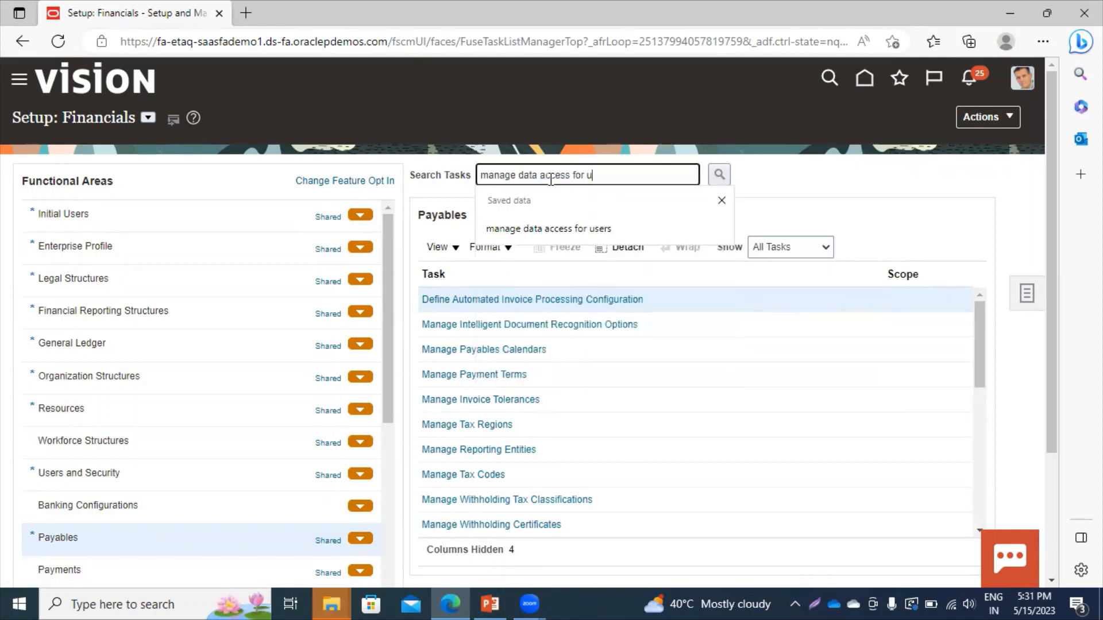
pyautogui.write('sers')
pyautogui.press('Return')
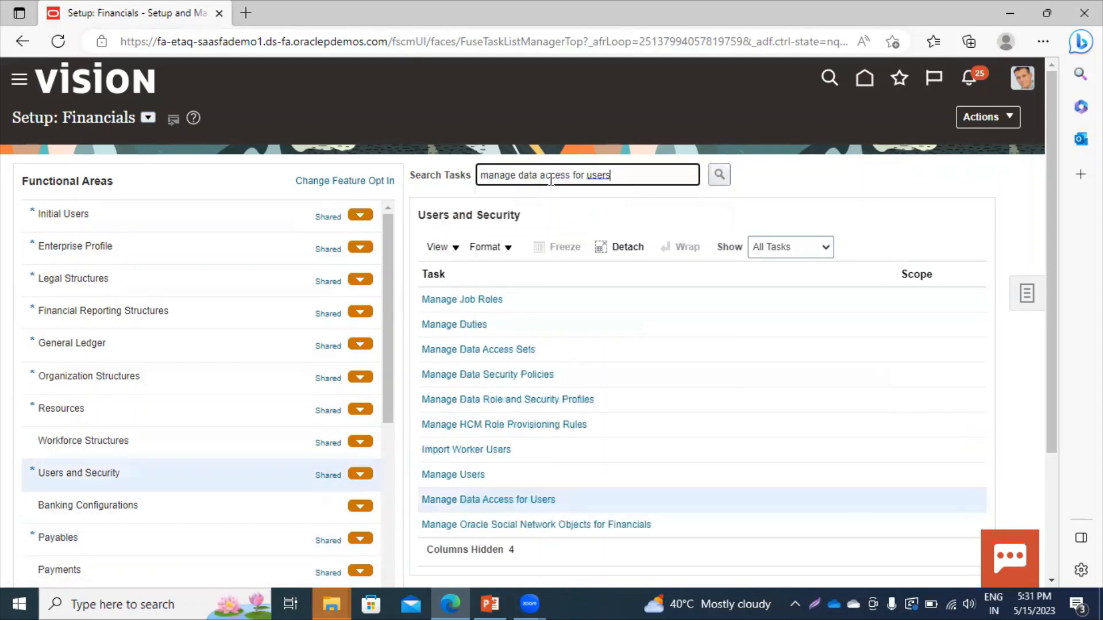
pyautogui.click(473, 501)
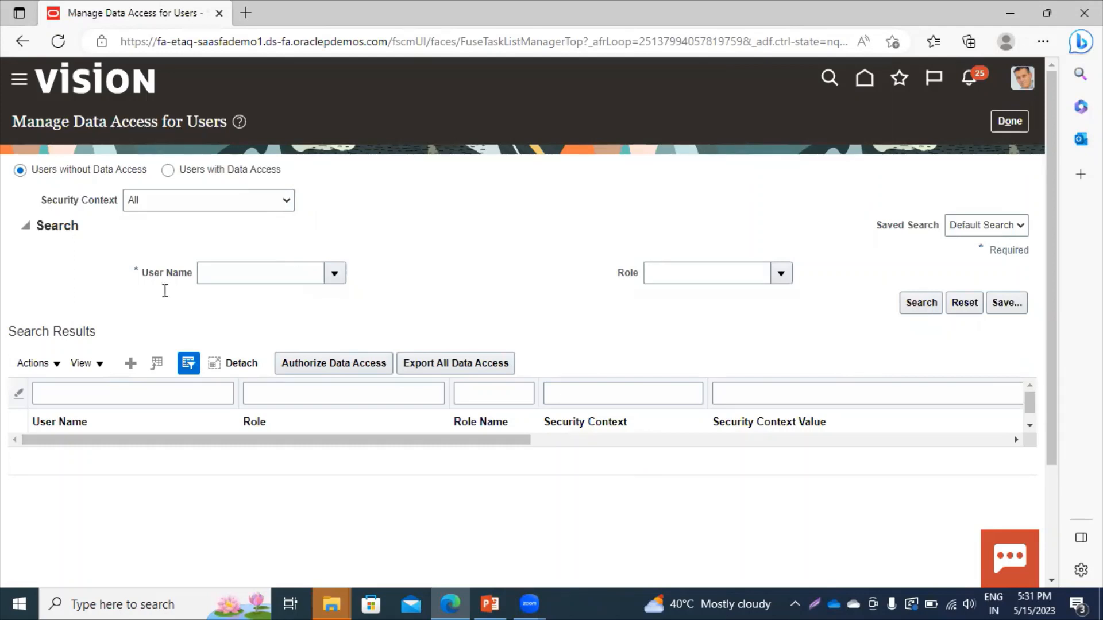
# Create a data access entry for the user with the Accounts Payable supervisor role.
pyautogui.click(132, 367)
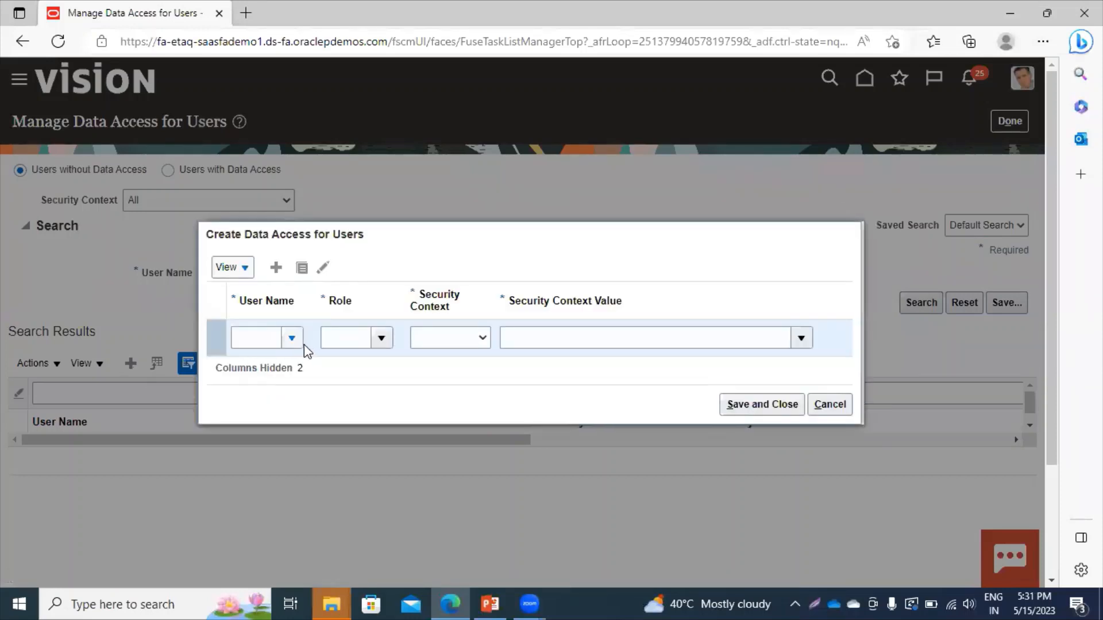
pyautogui.click(276, 338)
pyautogui.write('casey')
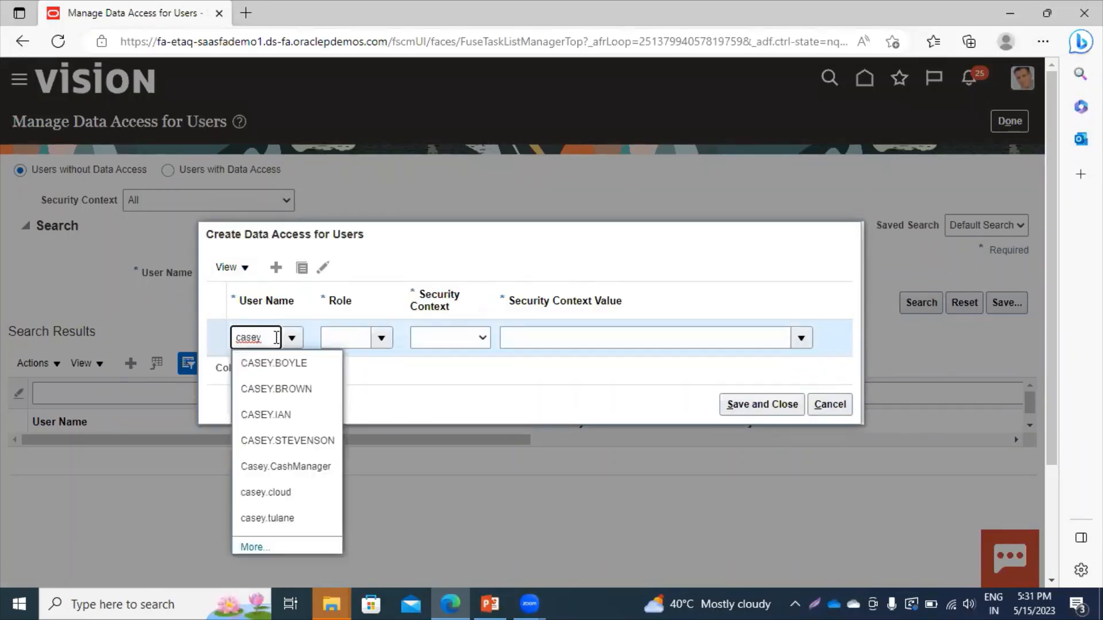
pyautogui.click(272, 388)
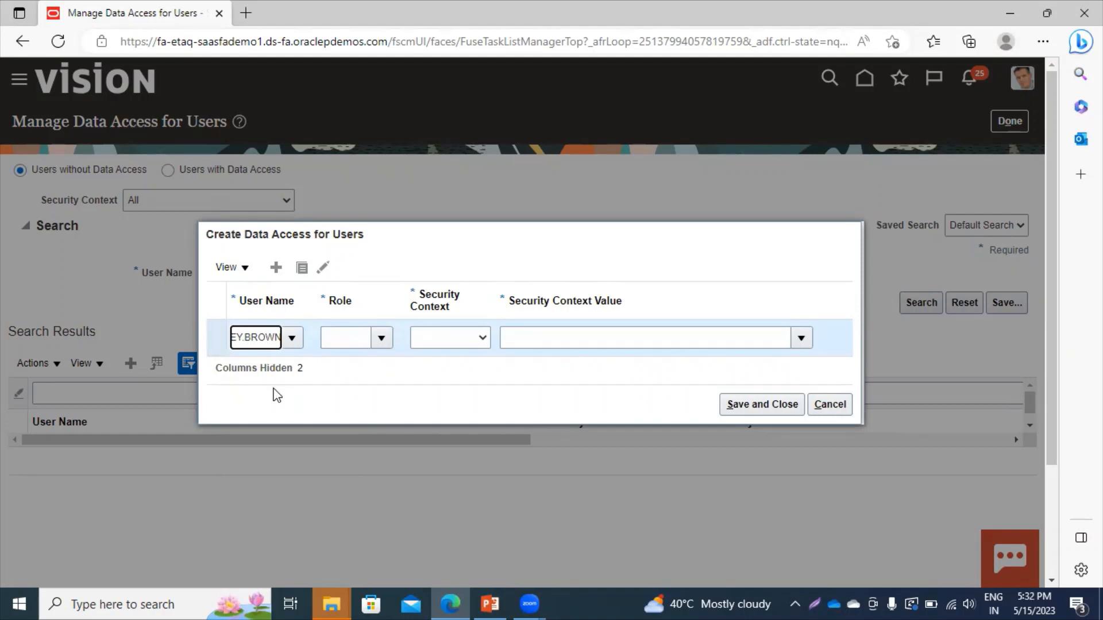
pyautogui.click(340, 339)
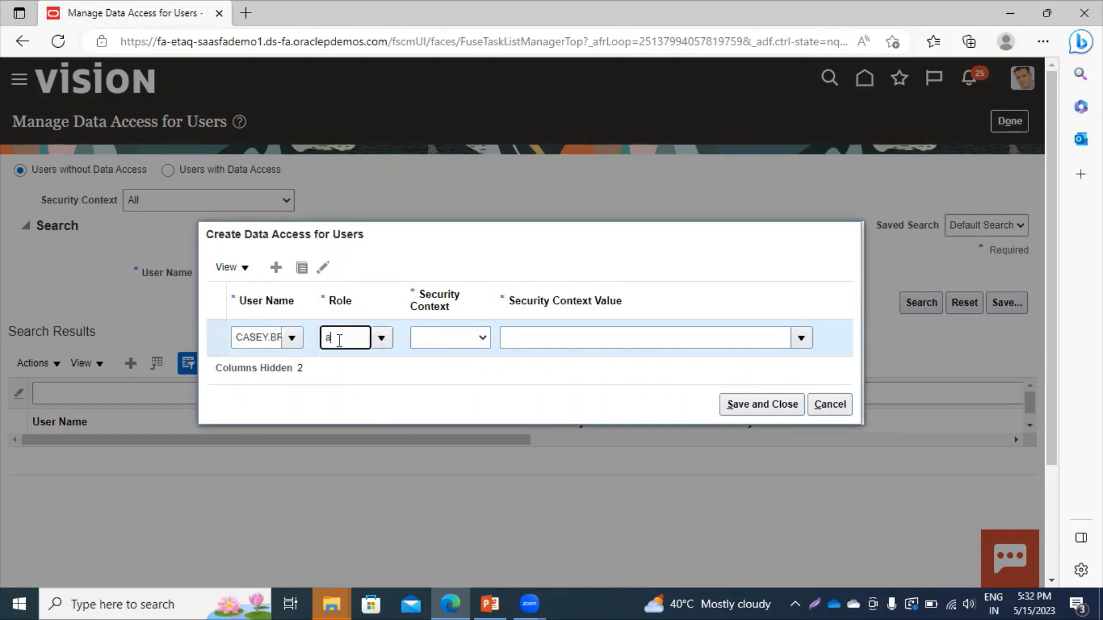
pyautogui.write('accounts')
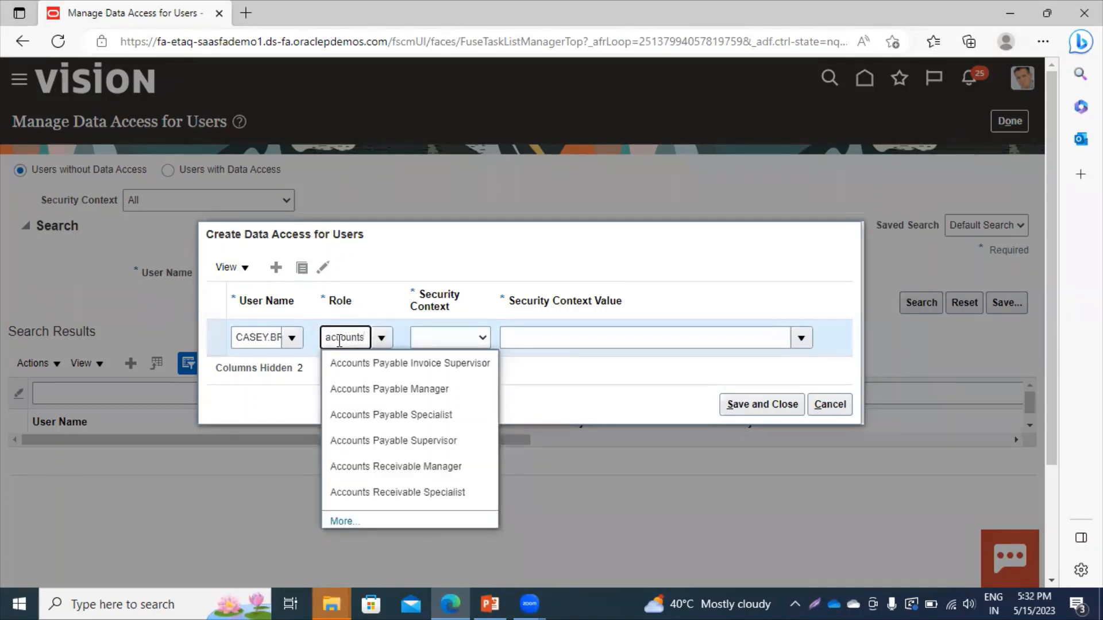
pyautogui.click(406, 371)
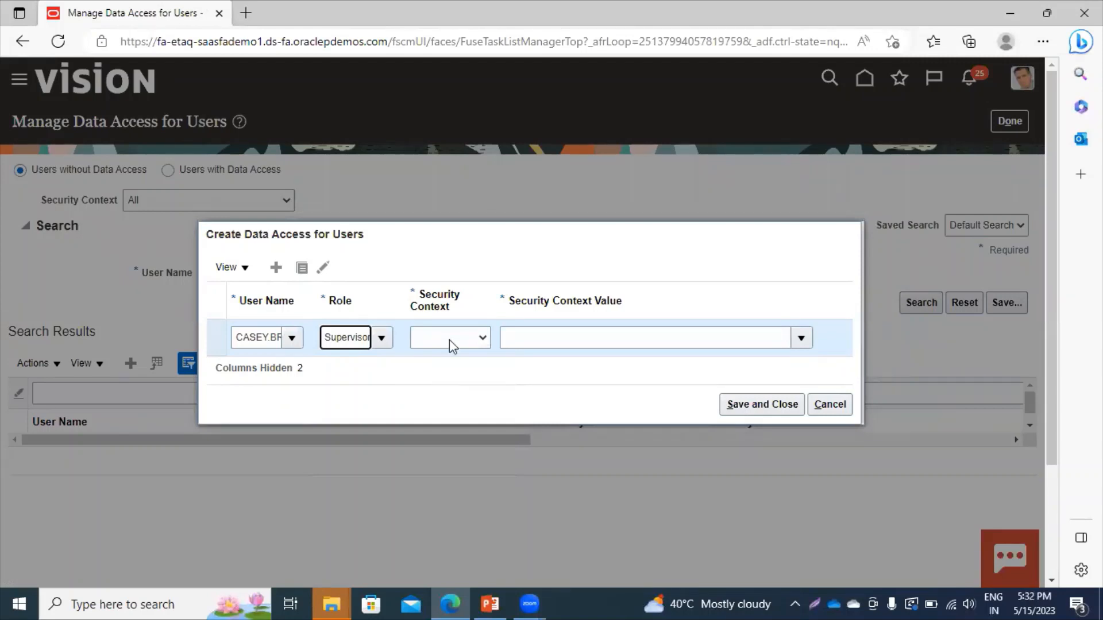
# Set the security context to Business unit with value US1 Business Unit and save.
pyautogui.click(468, 337)
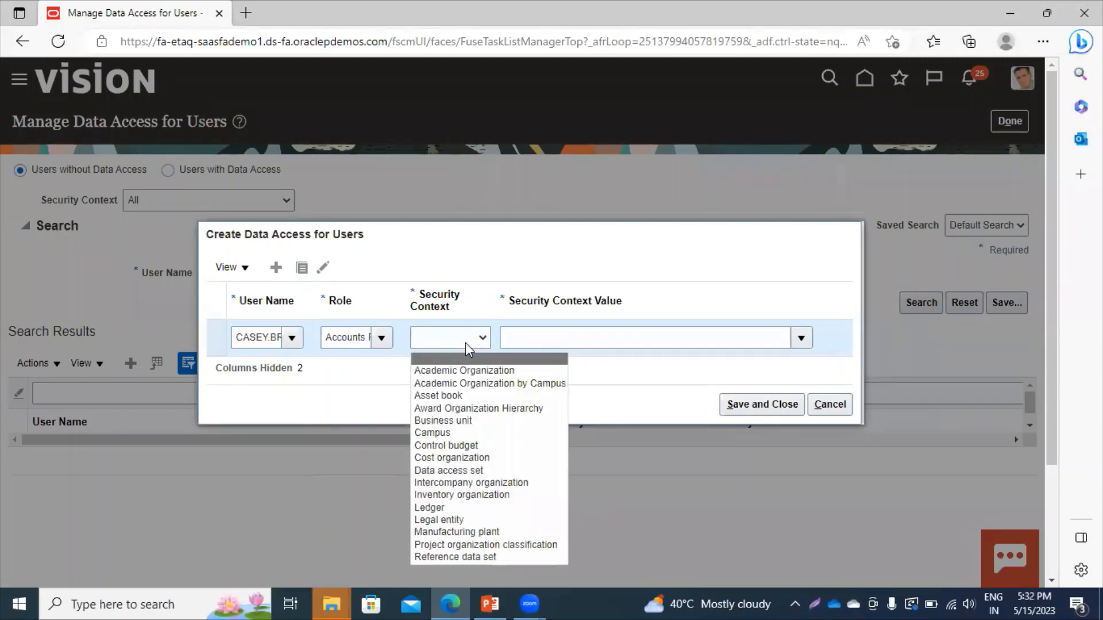
pyautogui.click(436, 420)
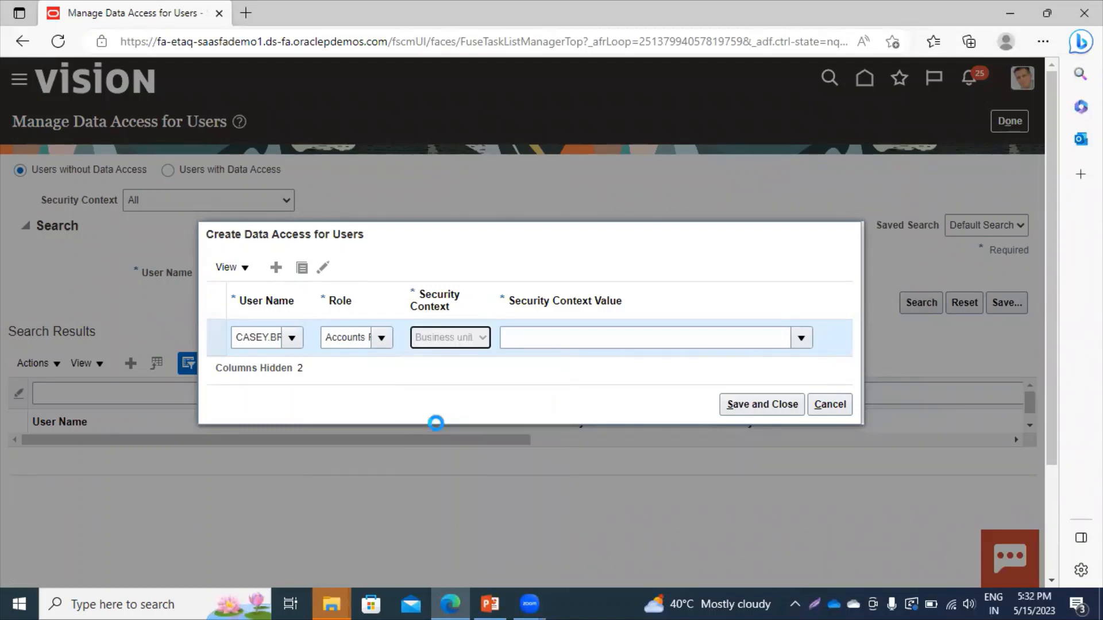
pyautogui.click(802, 338)
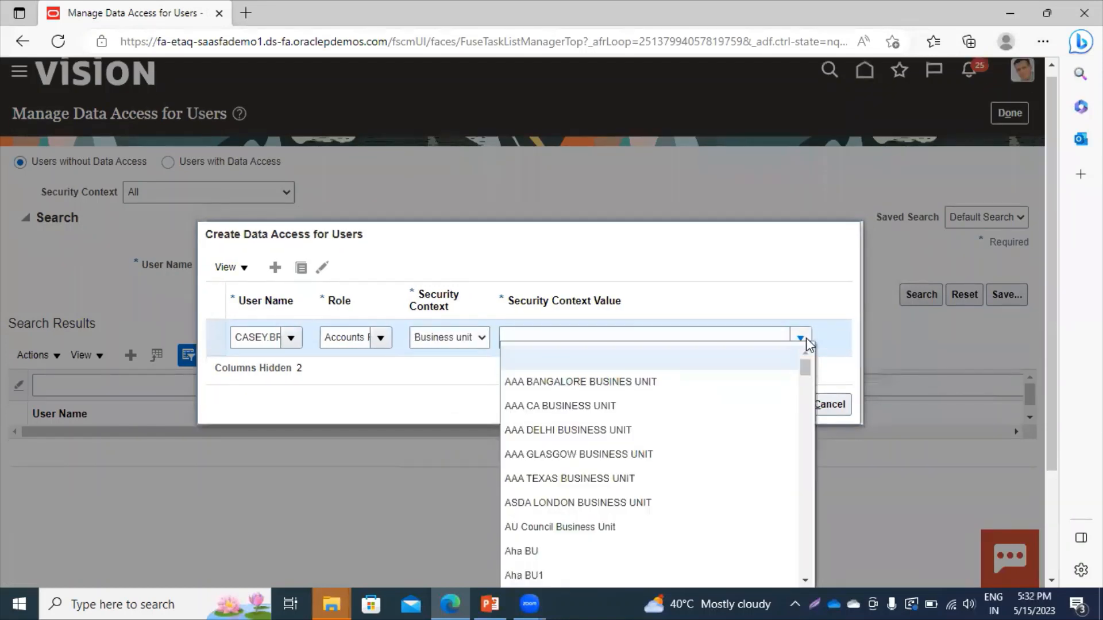
pyautogui.click(626, 331)
pyautogui.write('us1')
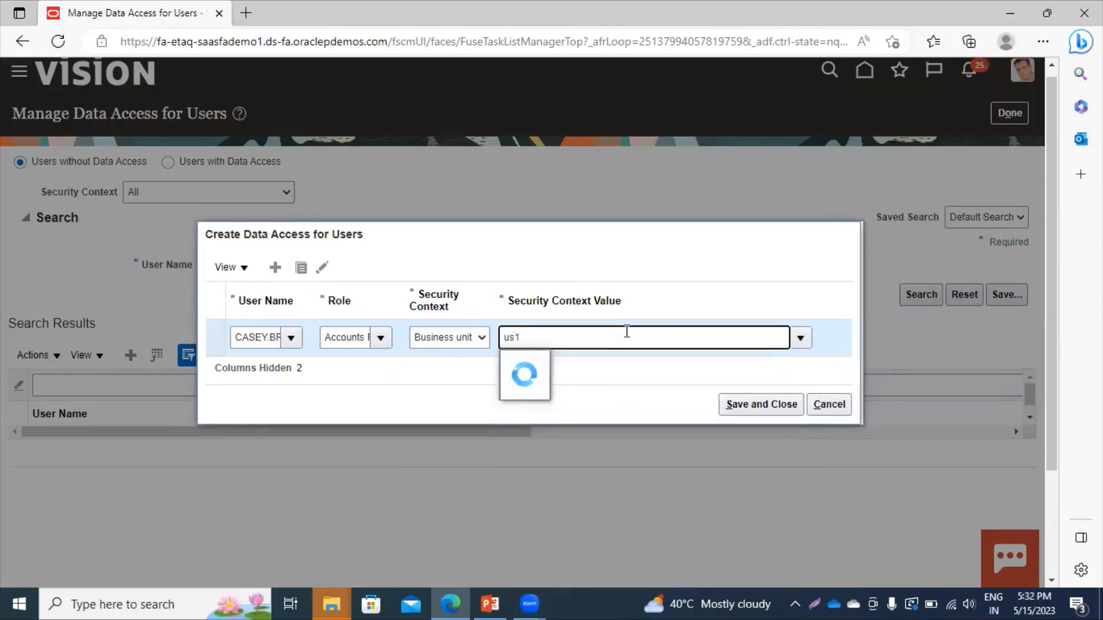
pyautogui.click(566, 366)
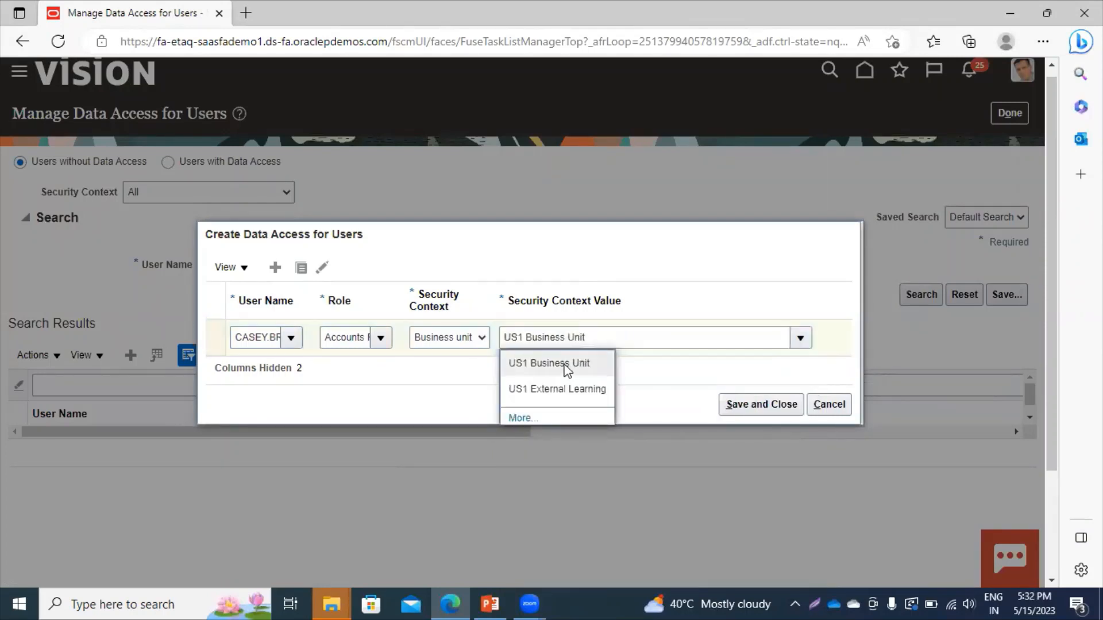
pyautogui.click(779, 410)
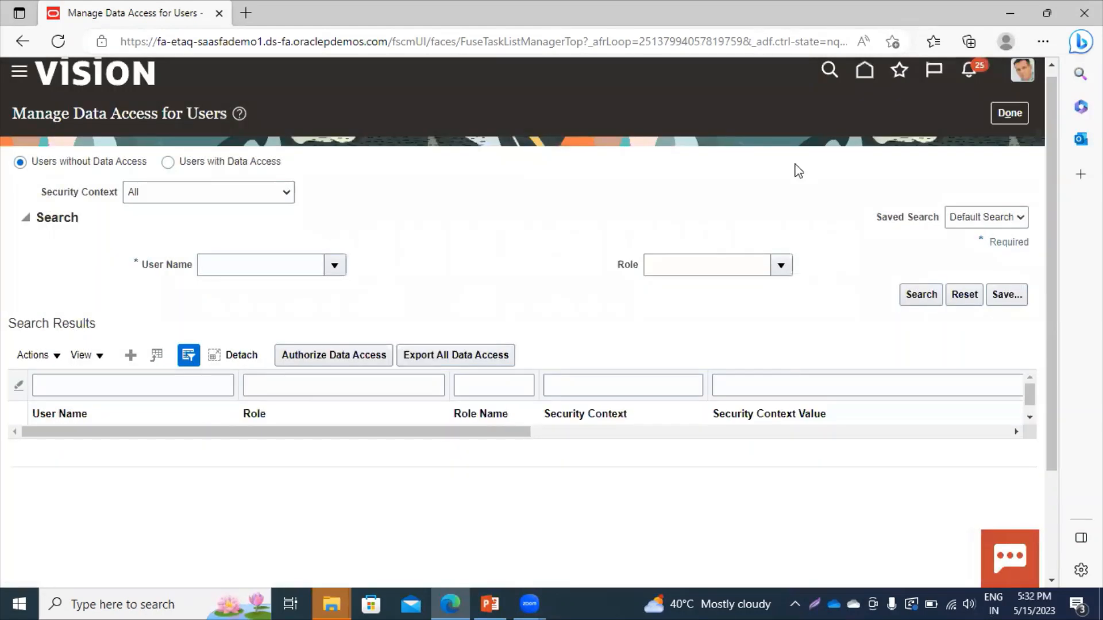
pyautogui.click(1004, 115)
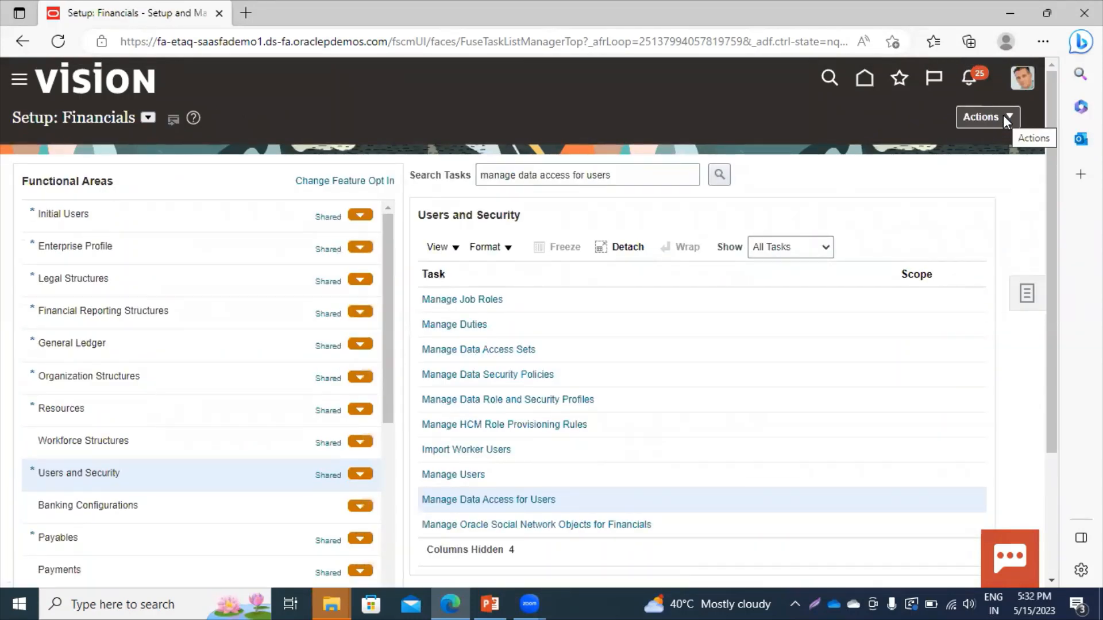
# Return from Manage Data Access for Users to the home page.
pyautogui.click(873, 81)
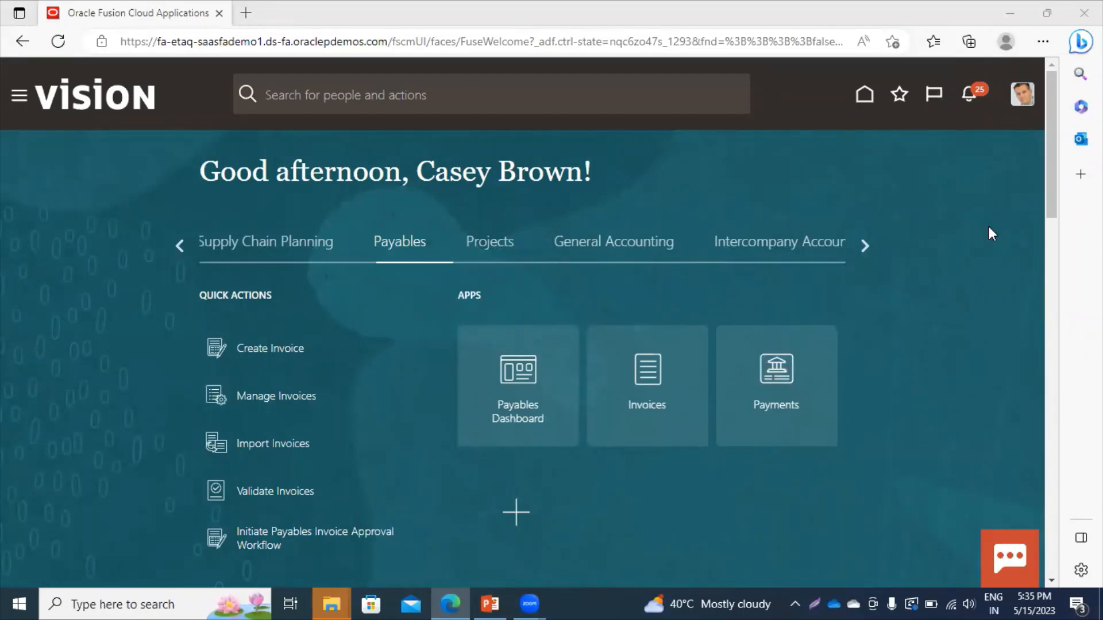
# Open Setup and Maintenance, switch the offering to Financials, and list the Payables tasks.
pyautogui.click(1022, 99)
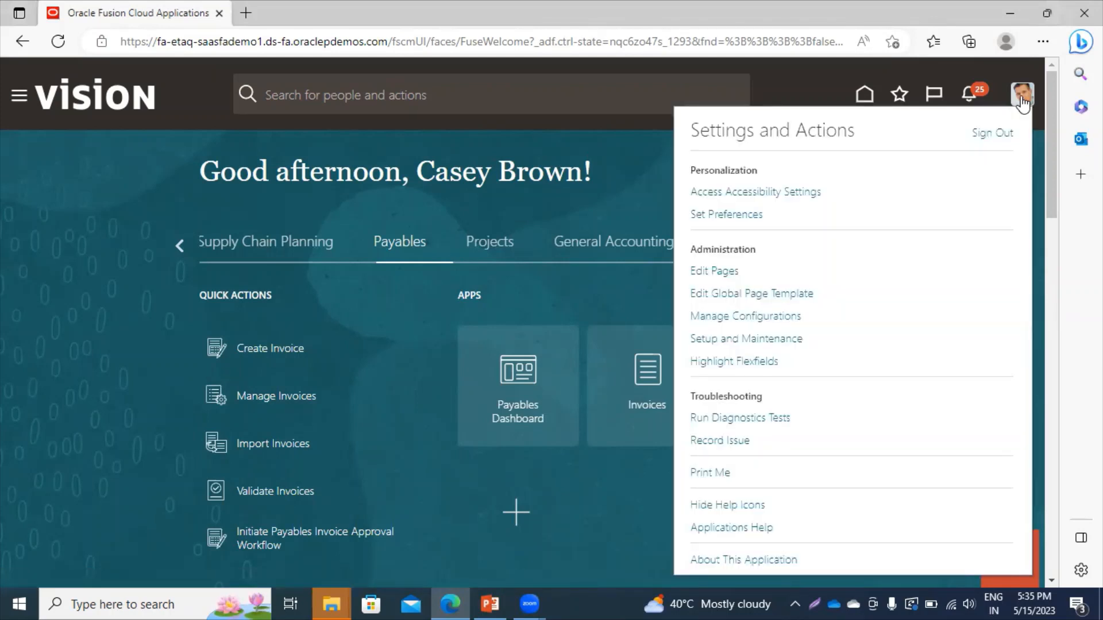
pyautogui.click(731, 341)
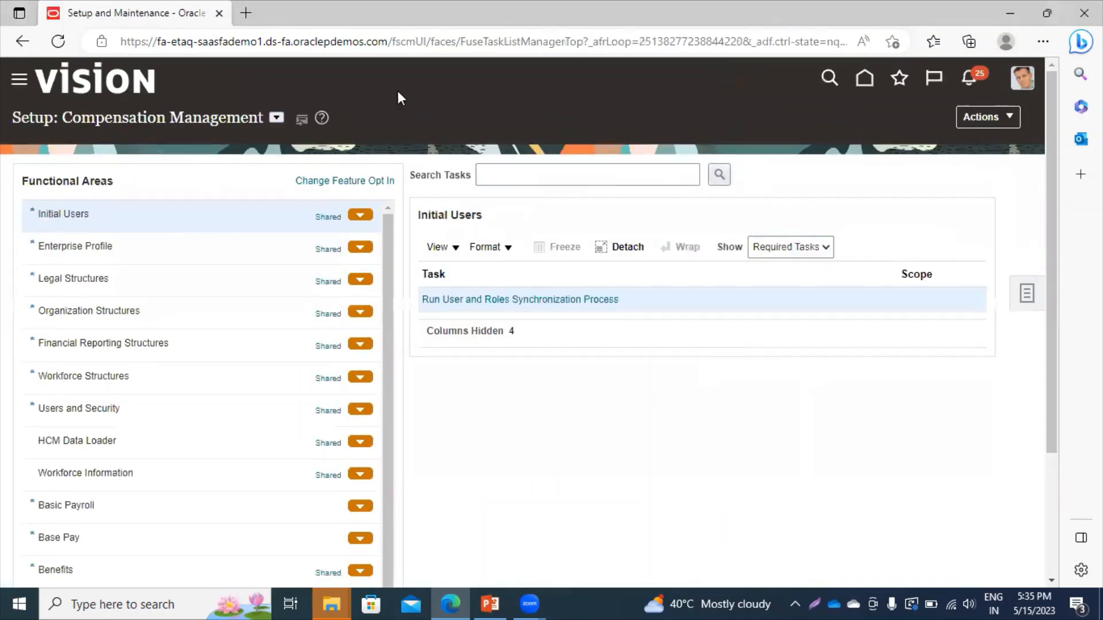
pyautogui.click(276, 117)
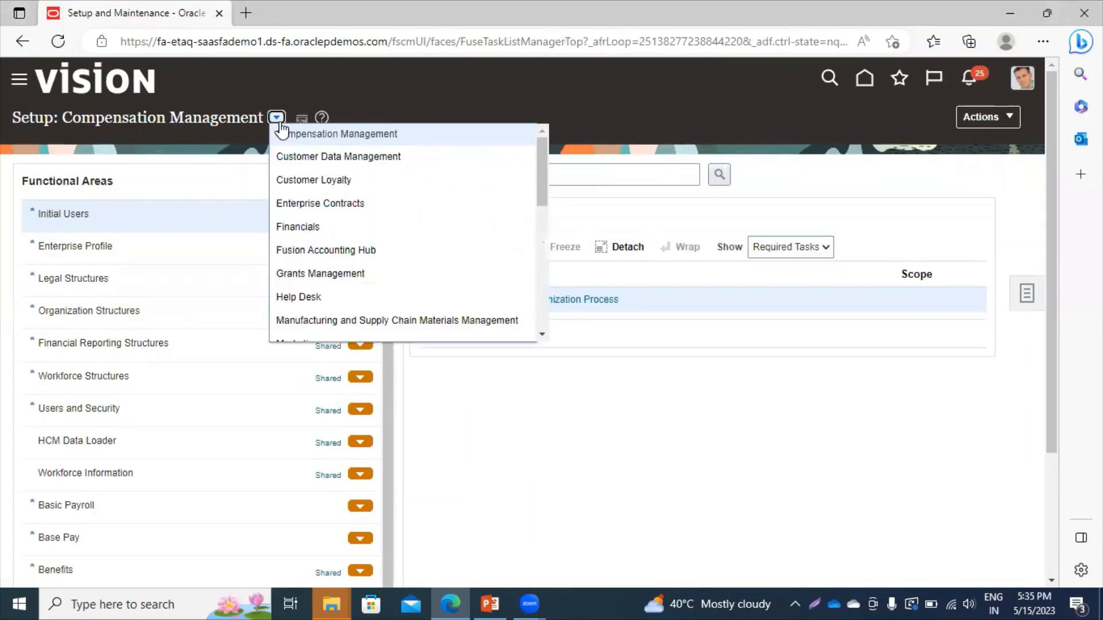
pyautogui.click(314, 228)
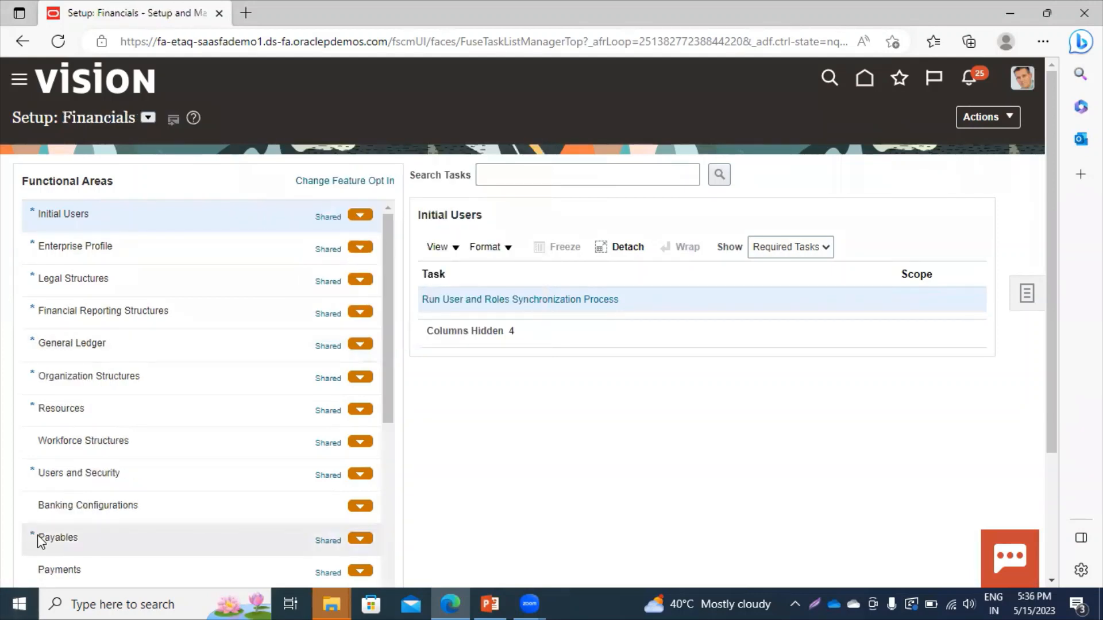
pyautogui.click(38, 537)
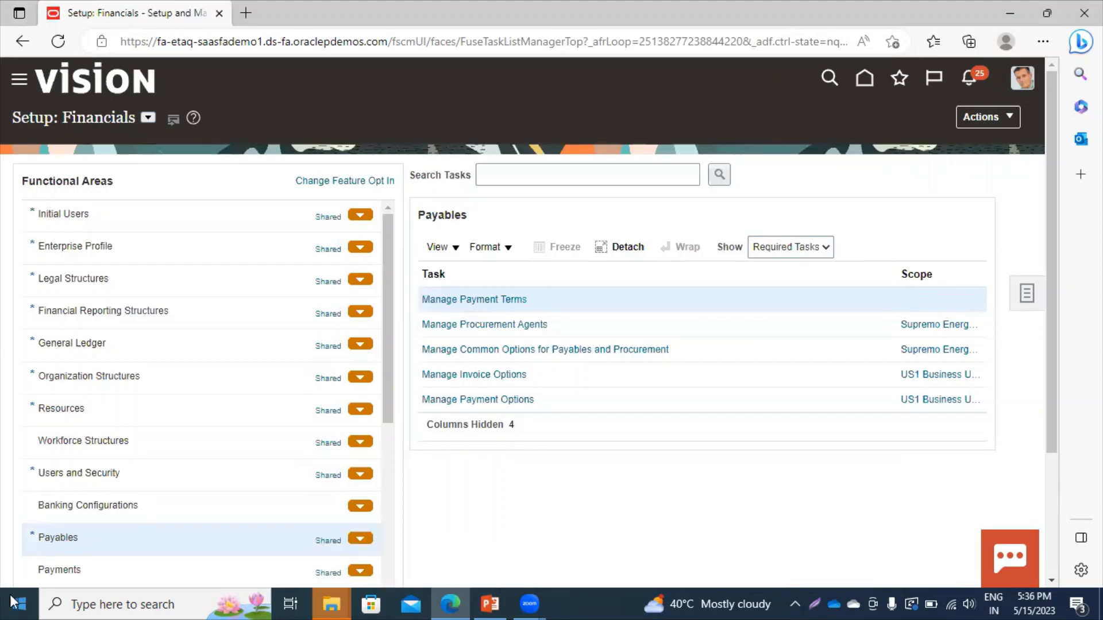
pyautogui.click(511, 299)
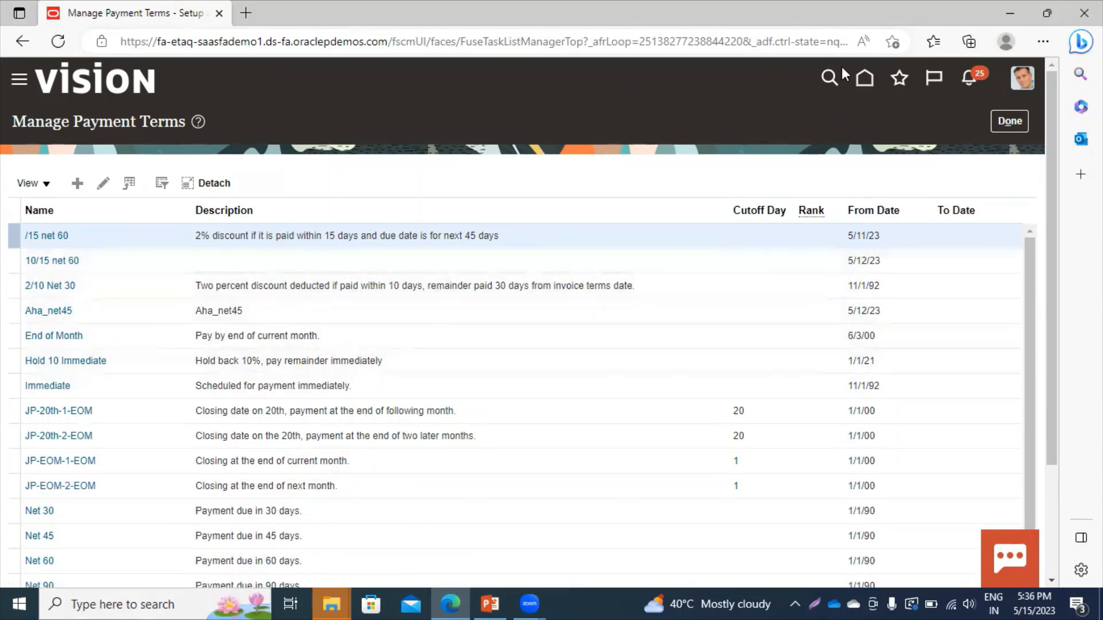
pyautogui.click(1009, 121)
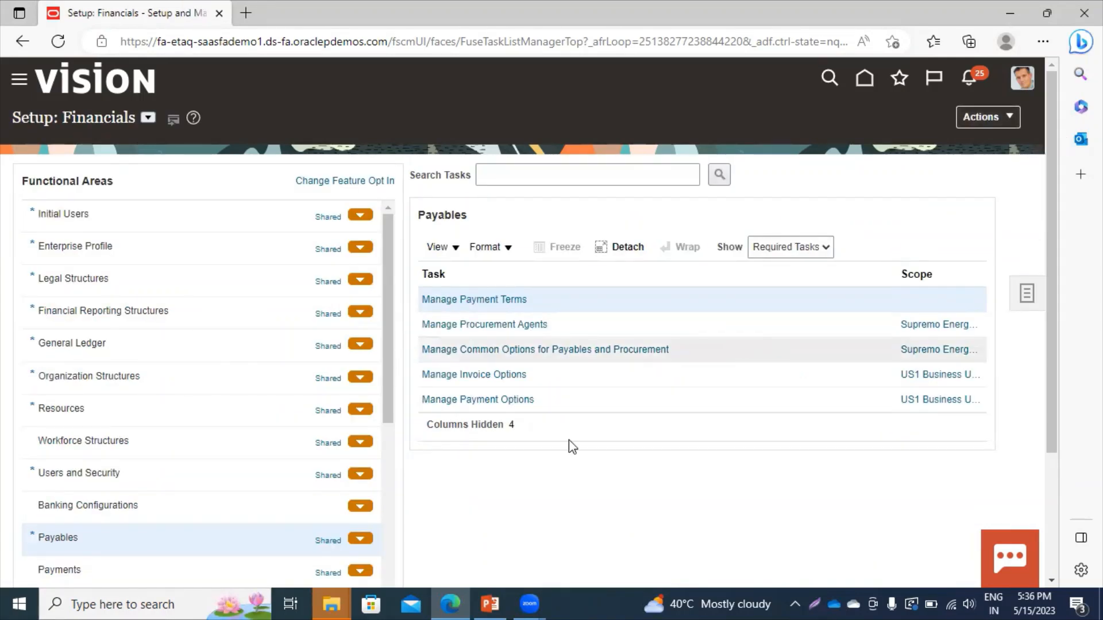
# Scope Manage Procurement Agents to US1 Business Unit, found by searching 'US1'.
pyautogui.click(937, 325)
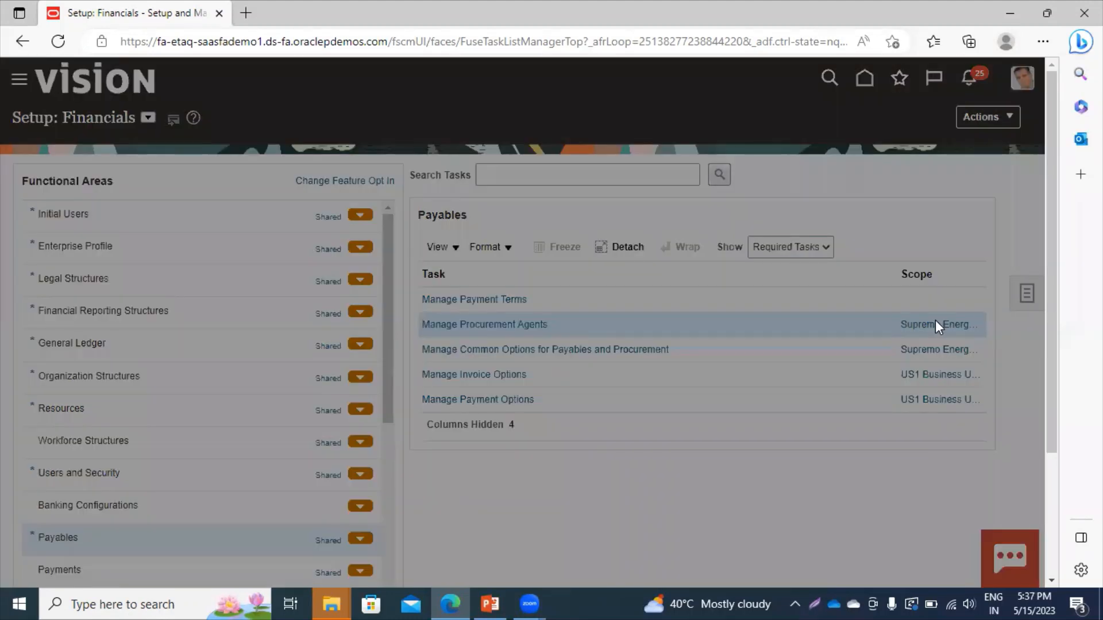
pyautogui.click(513, 353)
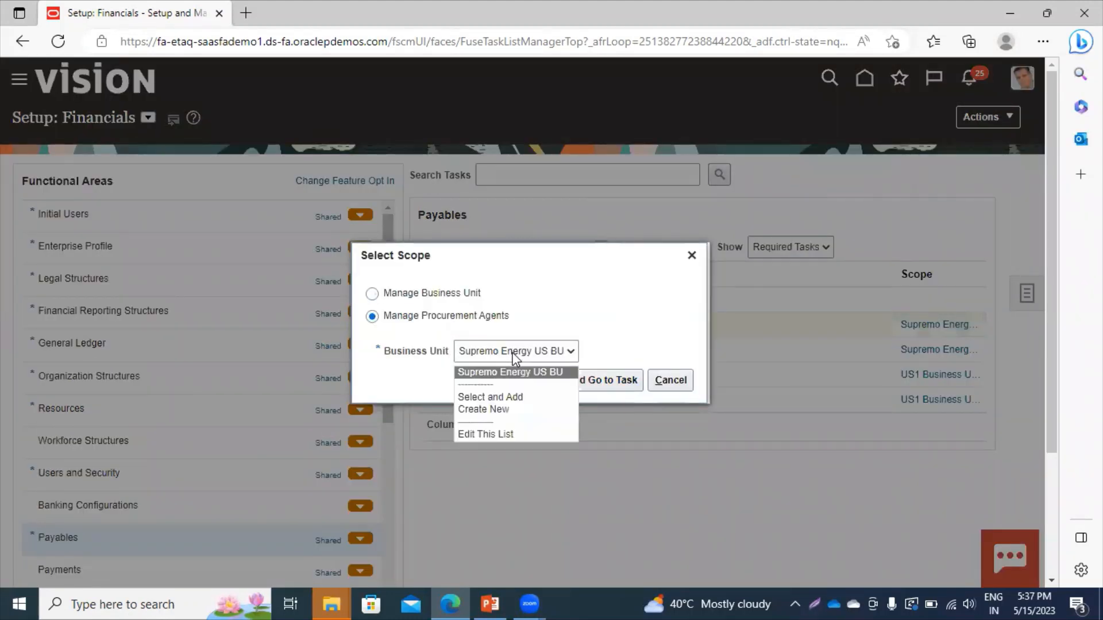
pyautogui.click(490, 402)
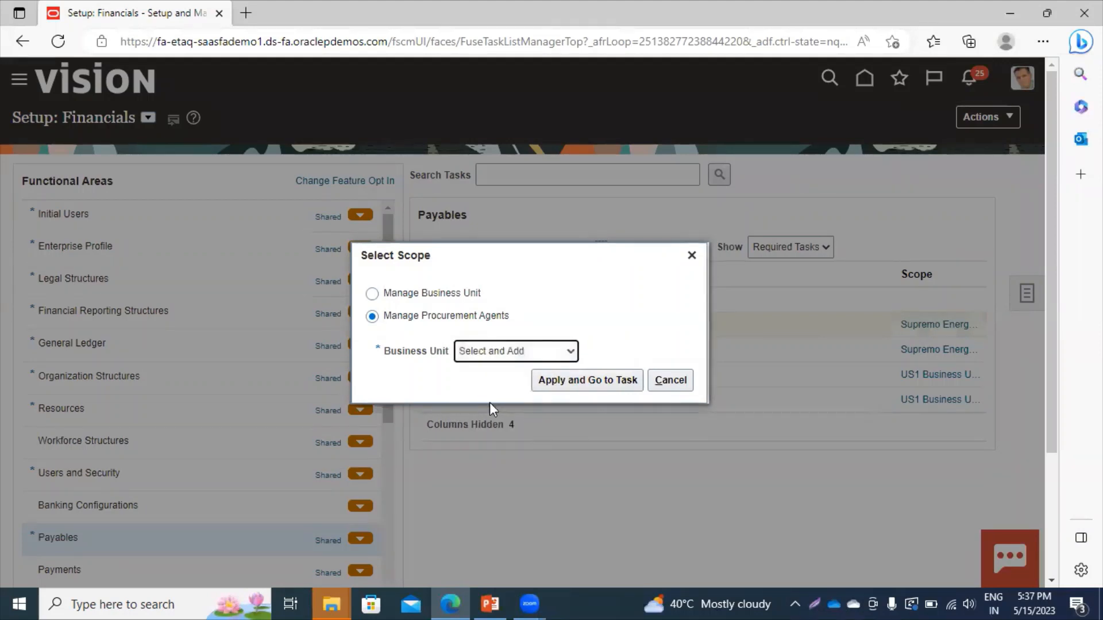
pyautogui.click(575, 394)
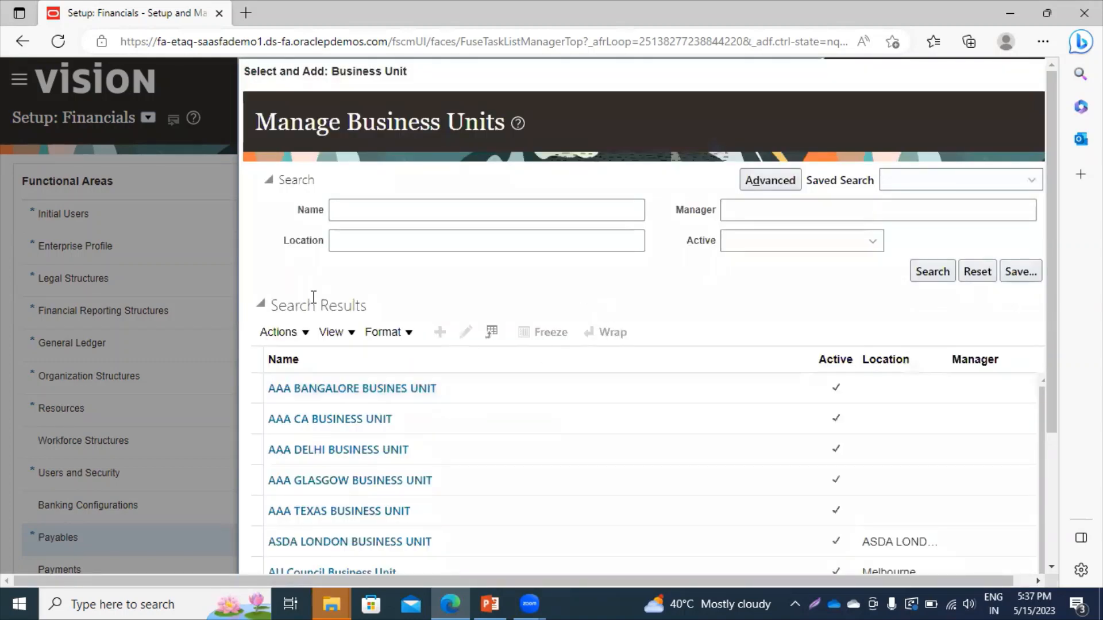
pyautogui.click(382, 209)
pyautogui.write('US1')
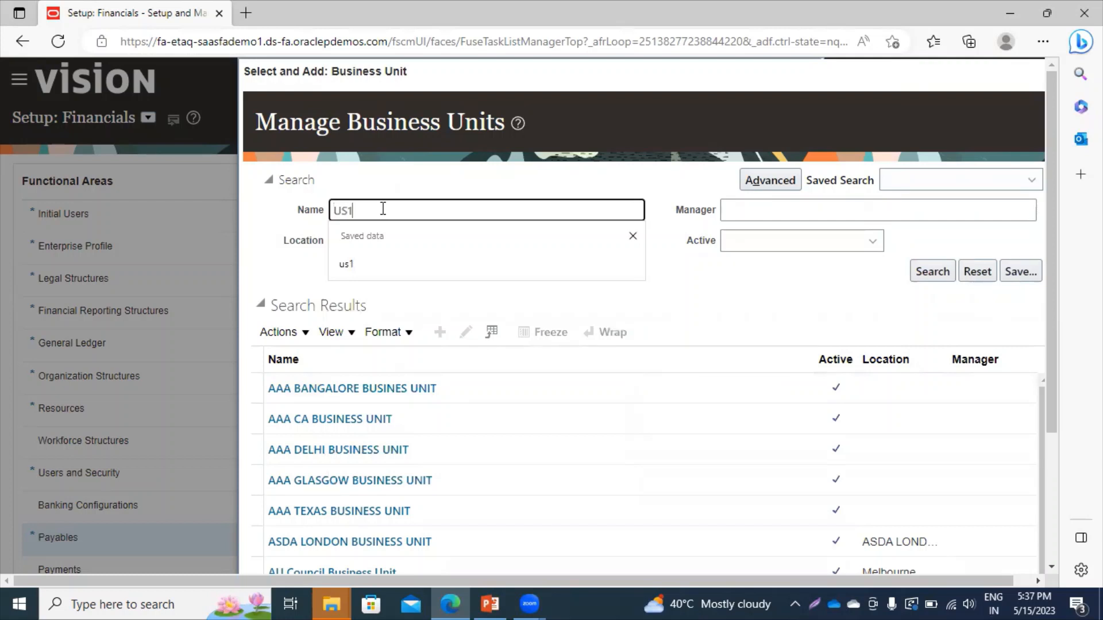
pyautogui.press('Return')
pyautogui.click(310, 396)
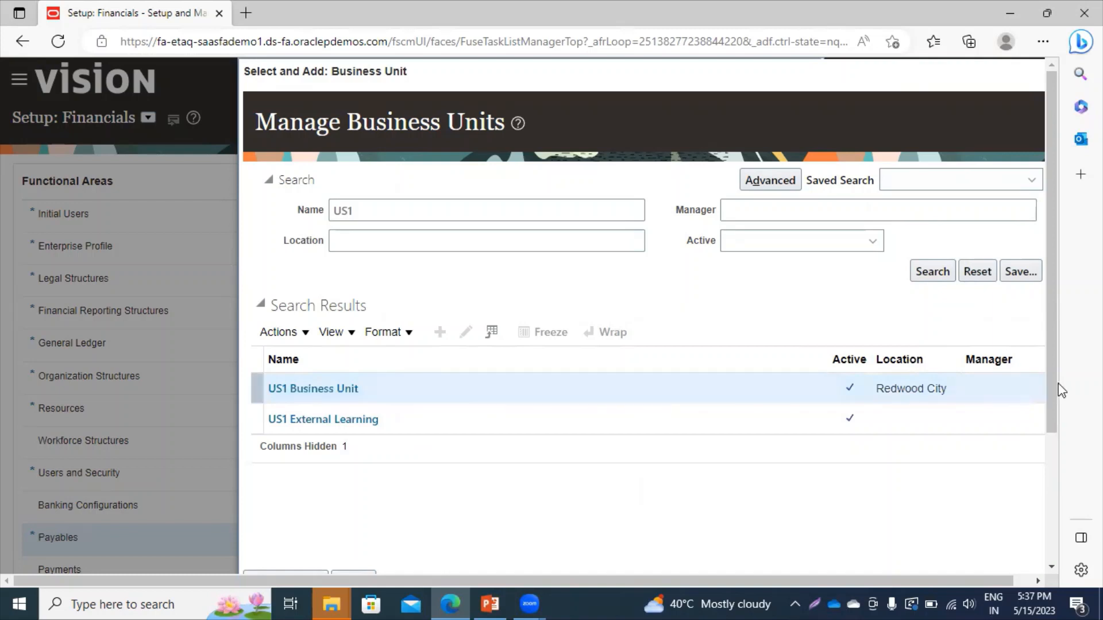
pyautogui.moveTo(1055, 386); pyautogui.dragTo(1053, 491)
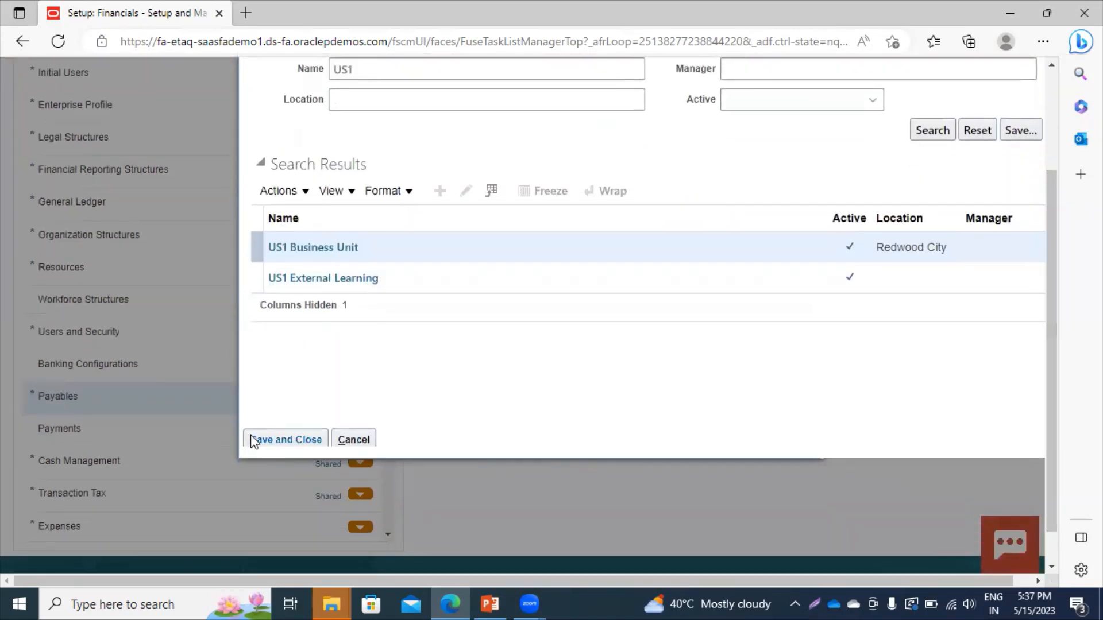
pyautogui.click(270, 439)
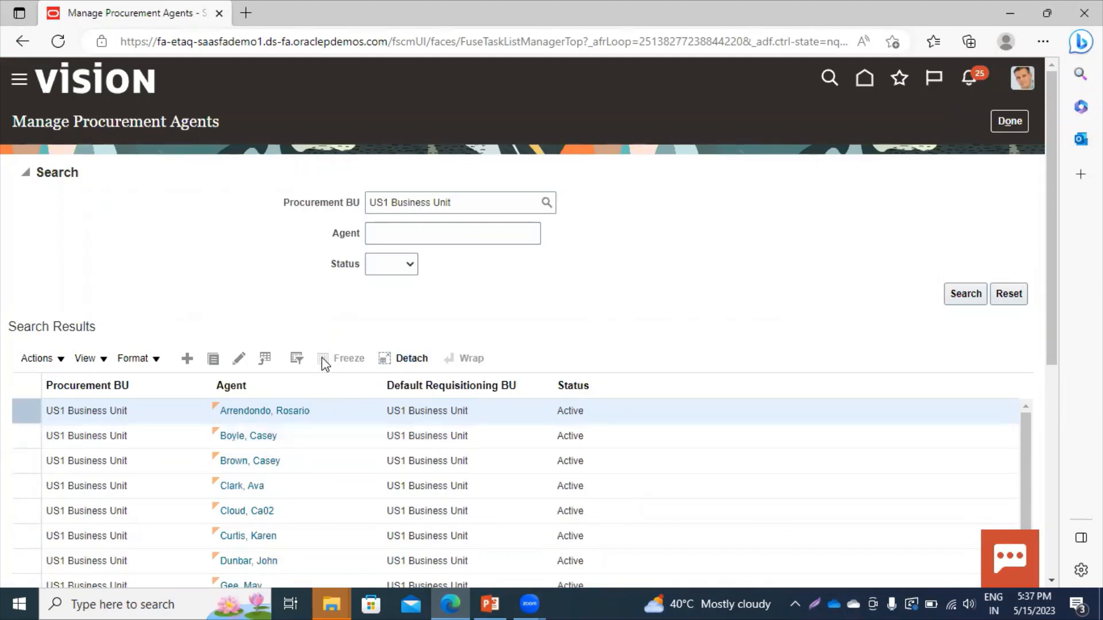
# Filter procurement agents by an agent's name, then start a new agent record.
pyautogui.click(438, 232)
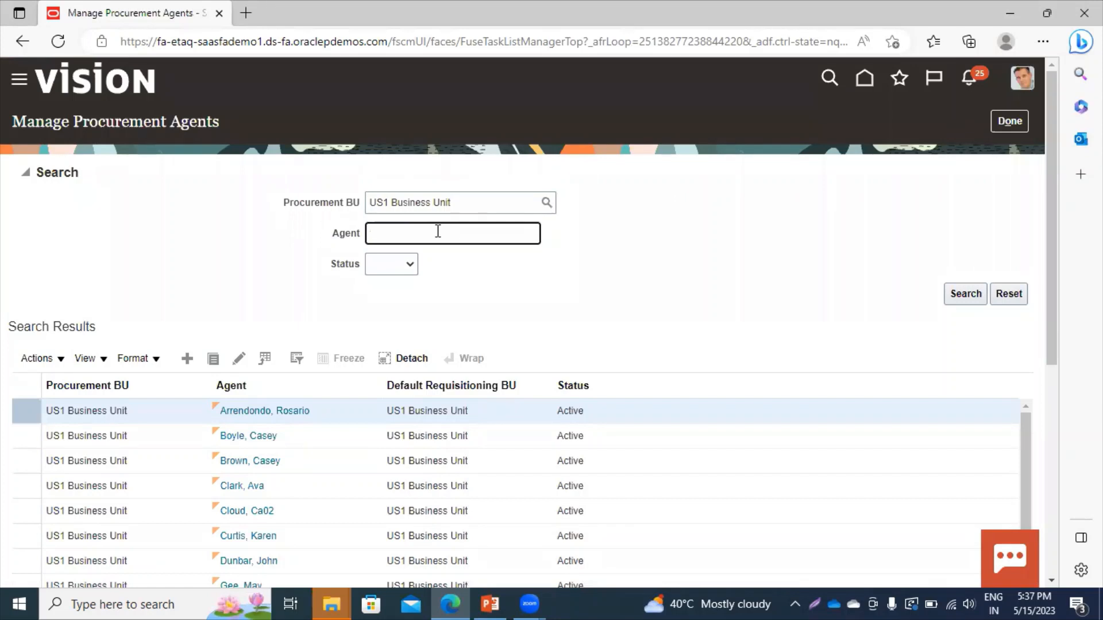
pyautogui.write('brown')
pyautogui.press('Return')
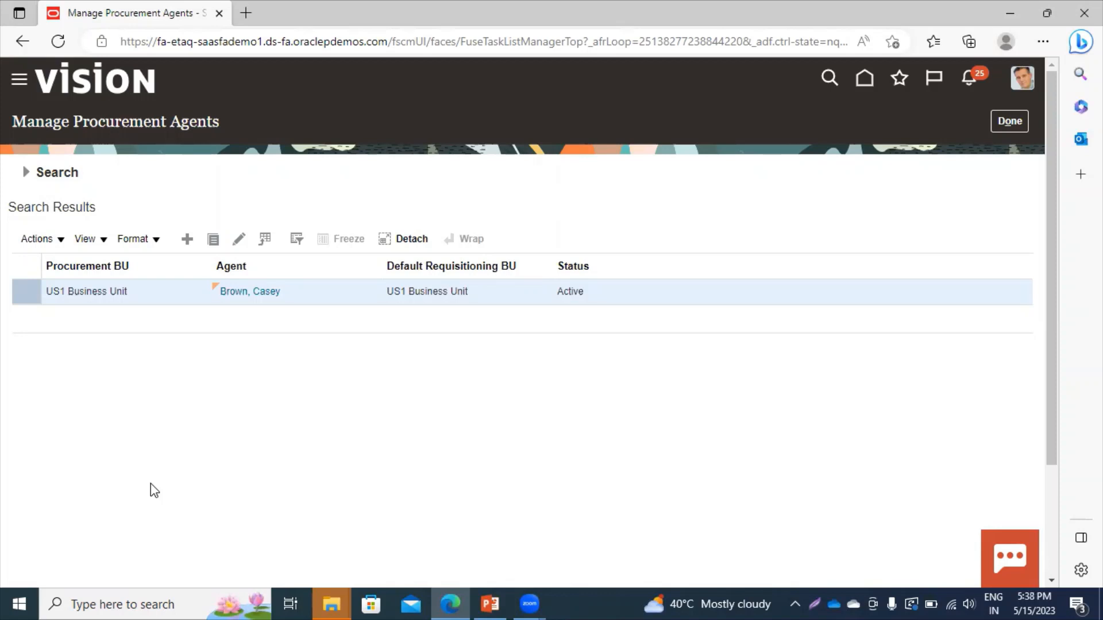
pyautogui.click(193, 244)
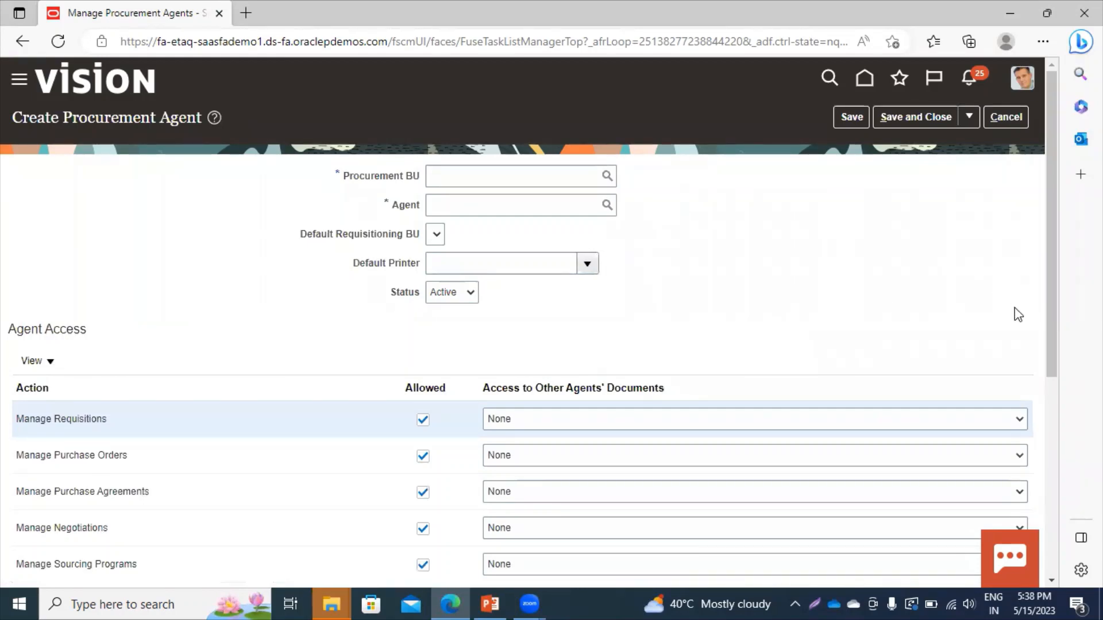
# Review the Agent Access section, cancel the new agent, and close Manage Procurement Agents.
pyautogui.moveTo(1053, 325); pyautogui.dragTo(1051, 499)
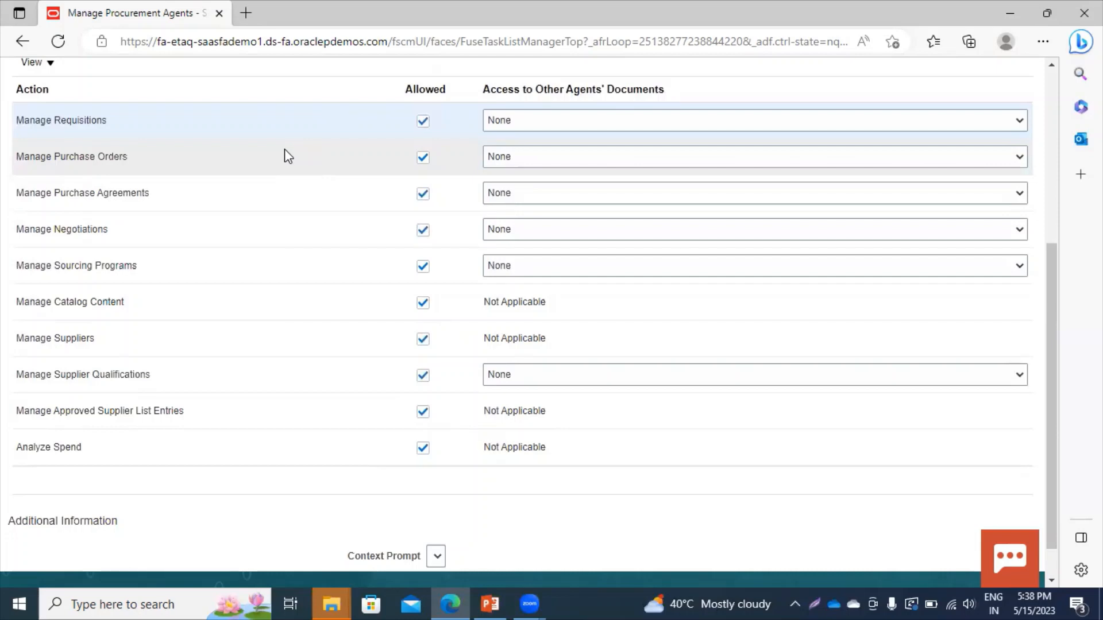
pyautogui.moveTo(1050, 285); pyautogui.dragTo(1046, 28)
pyautogui.click(1005, 112)
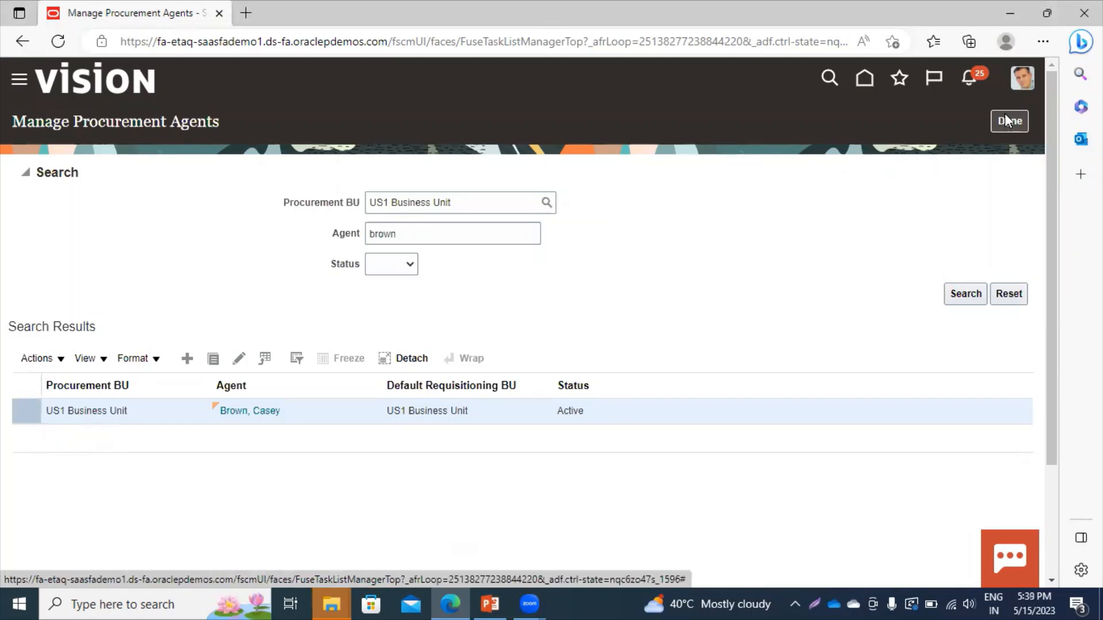
pyautogui.click(1009, 125)
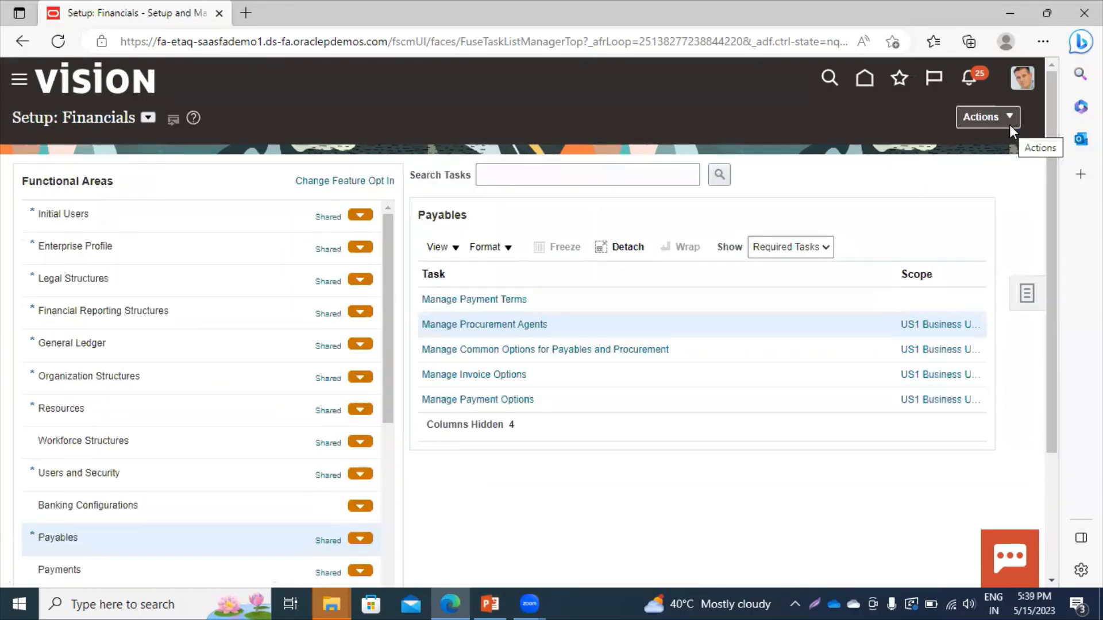
# Open Manage Common Options for Payables and Procurement and leave Accrue Expense Items at Period end.
pyautogui.click(509, 352)
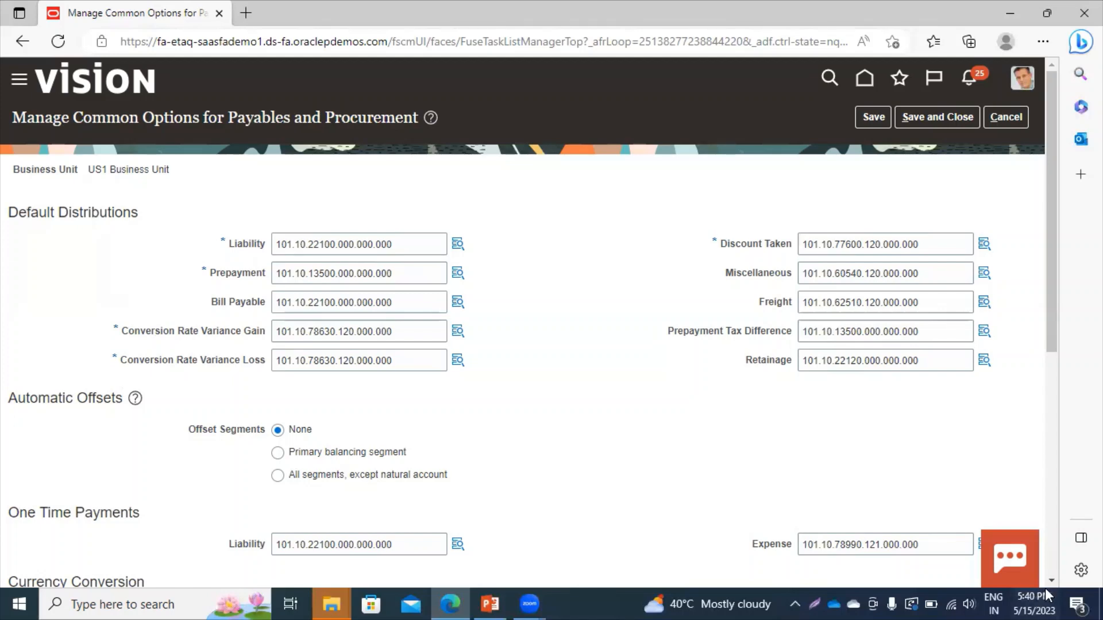
pyautogui.scroll(-3, 1053, 580)
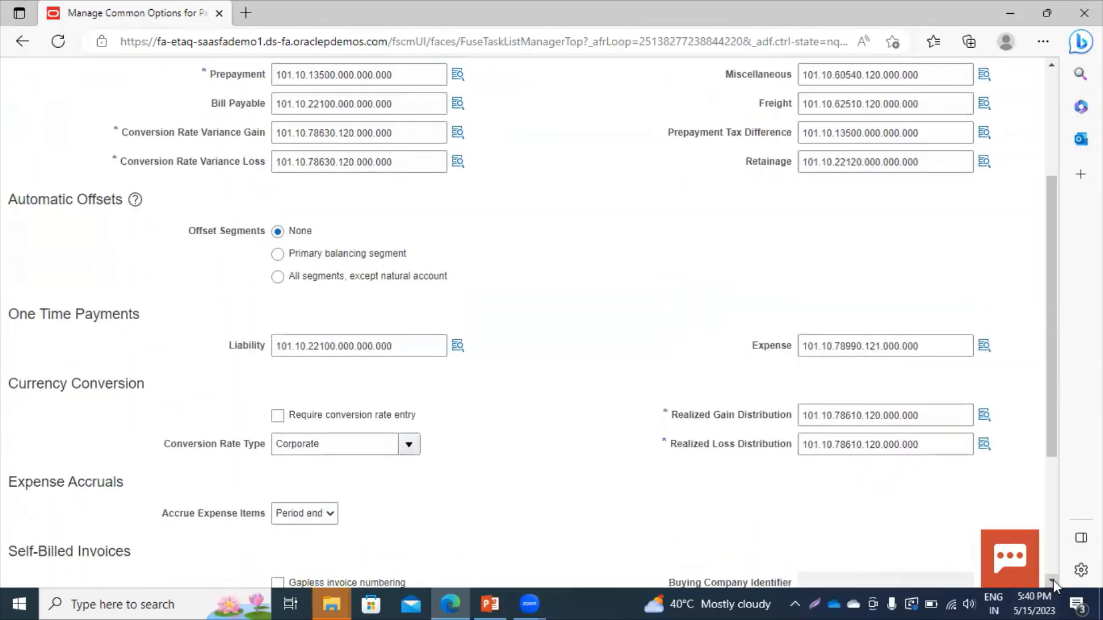
pyautogui.scroll(-1, 1052, 580)
pyautogui.scroll(-1, 1053, 580)
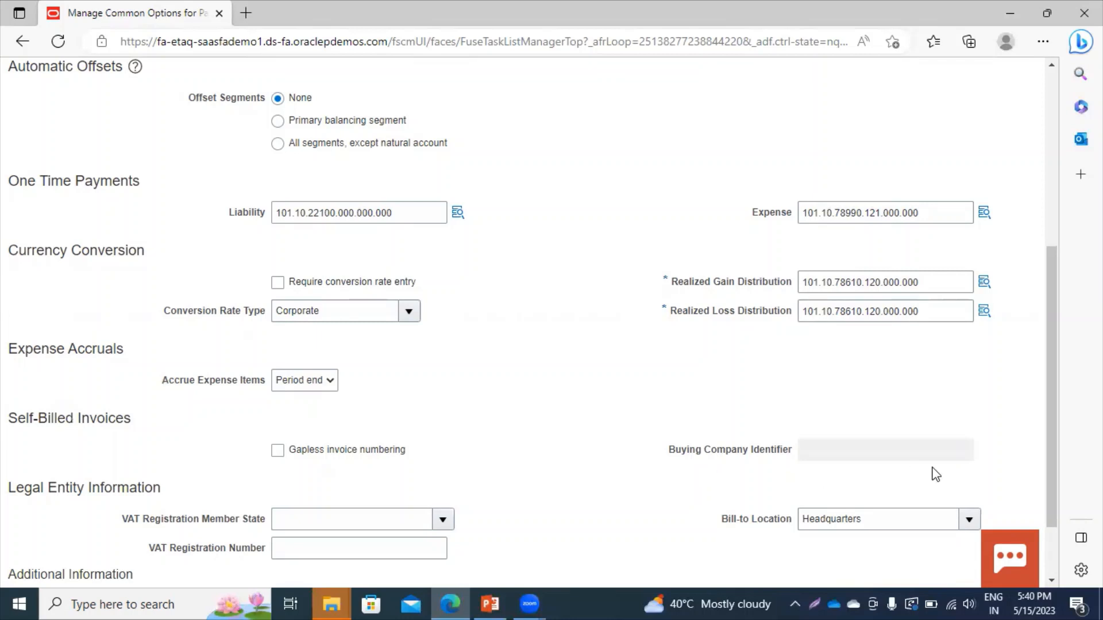
pyautogui.click(1055, 580)
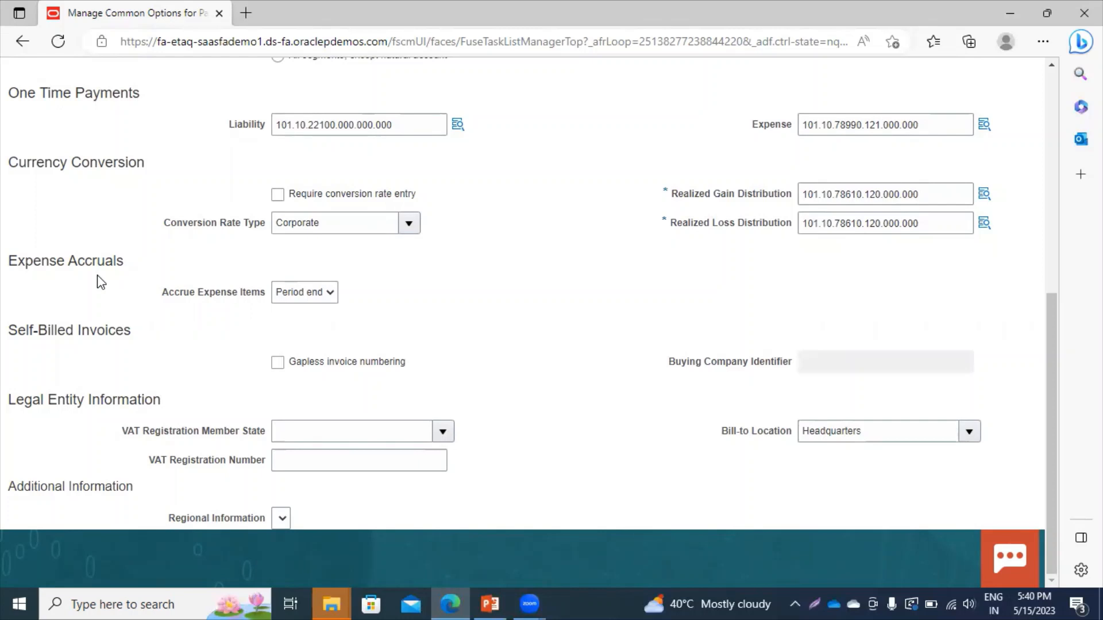
pyautogui.click(303, 306)
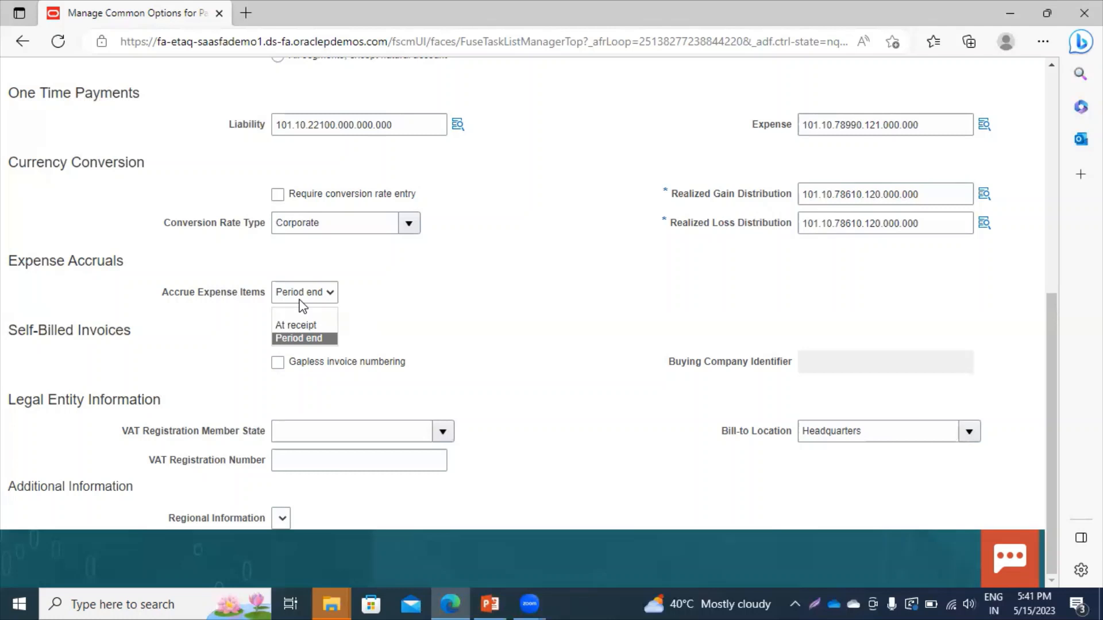
pyautogui.click(297, 342)
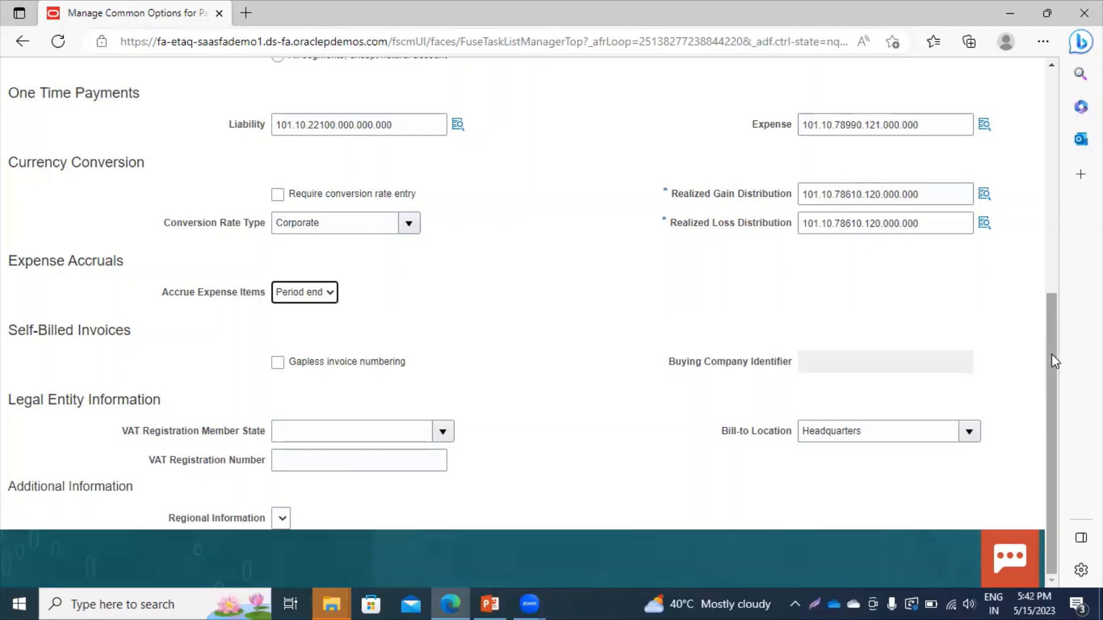
pyautogui.moveTo(1051, 353); pyautogui.dragTo(1049, 132)
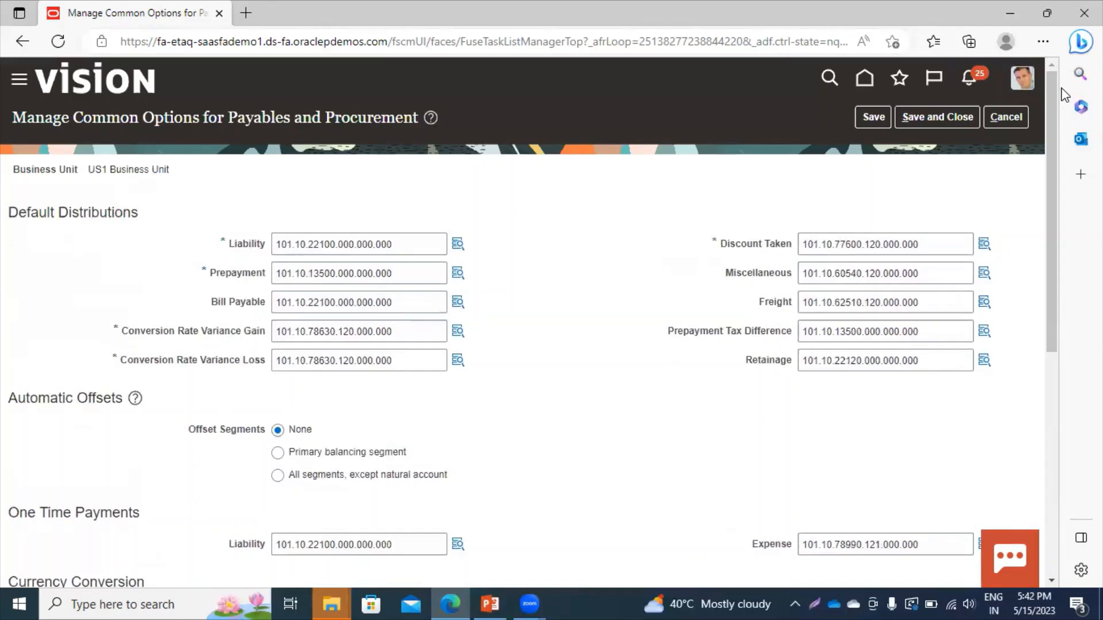
# Save the common Payables and Procurement options and open the US1 Business Unit invoice options.
pyautogui.click(931, 123)
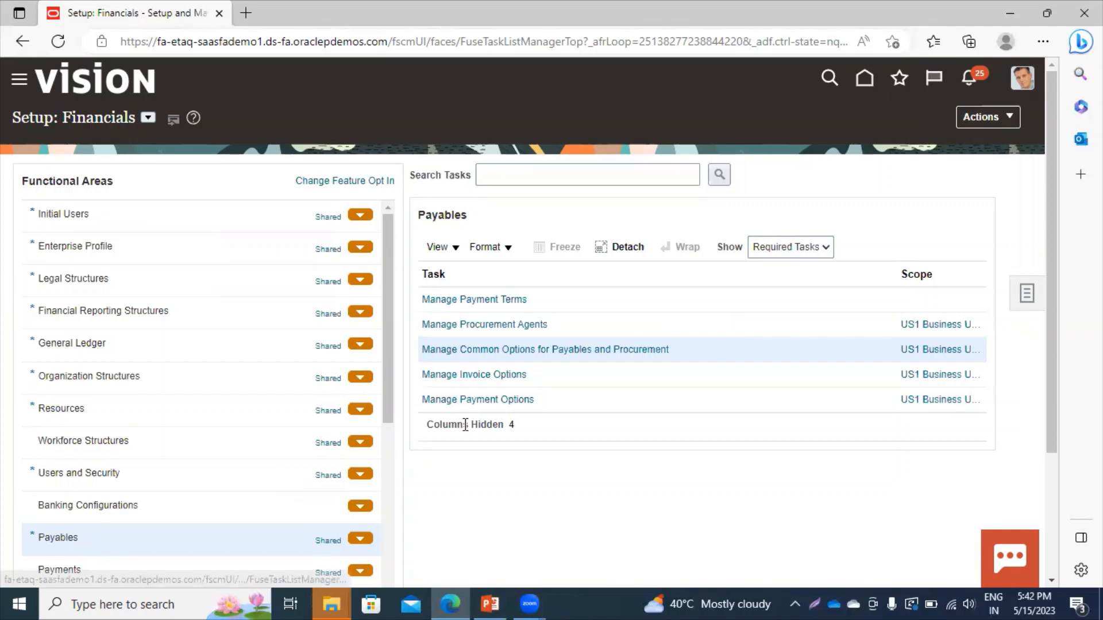
pyautogui.click(484, 374)
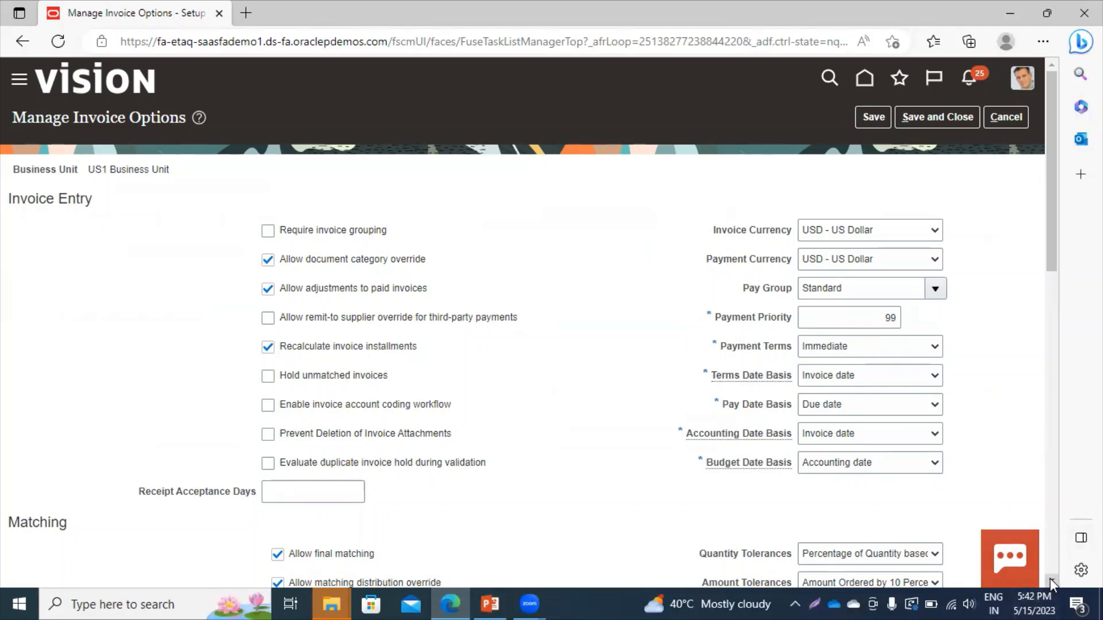
# Review US1 Business Unit's invoice options (Immediate payment terms, Standard pay group) and save them.
pyautogui.scroll(-5, 1050, 577)
pyautogui.scroll(-3, 1050, 578)
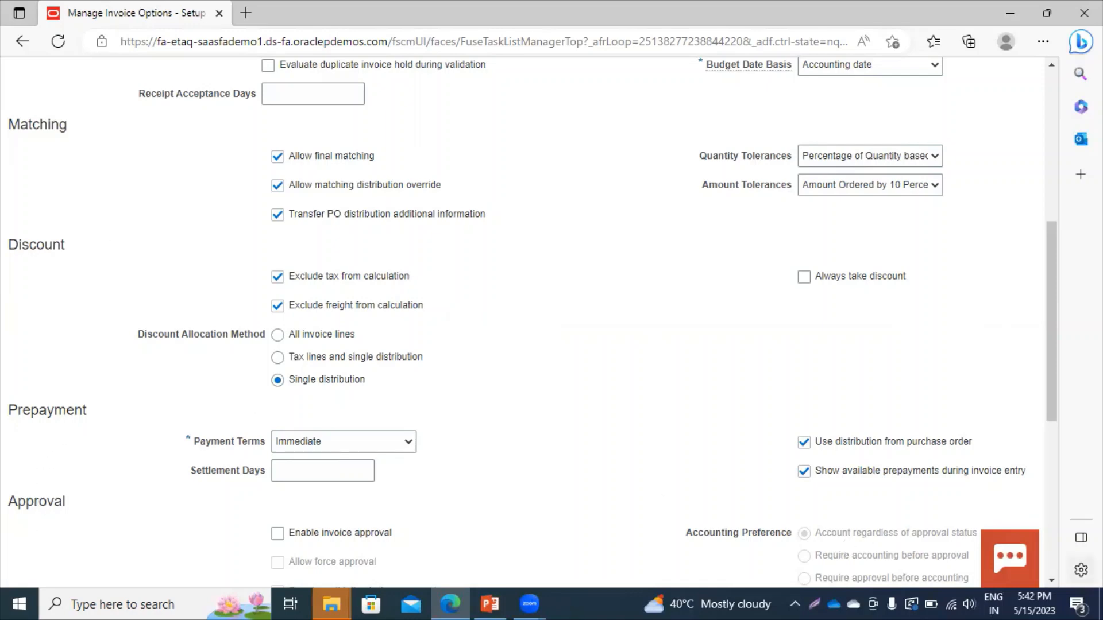
pyautogui.scroll(-5, 1052, 580)
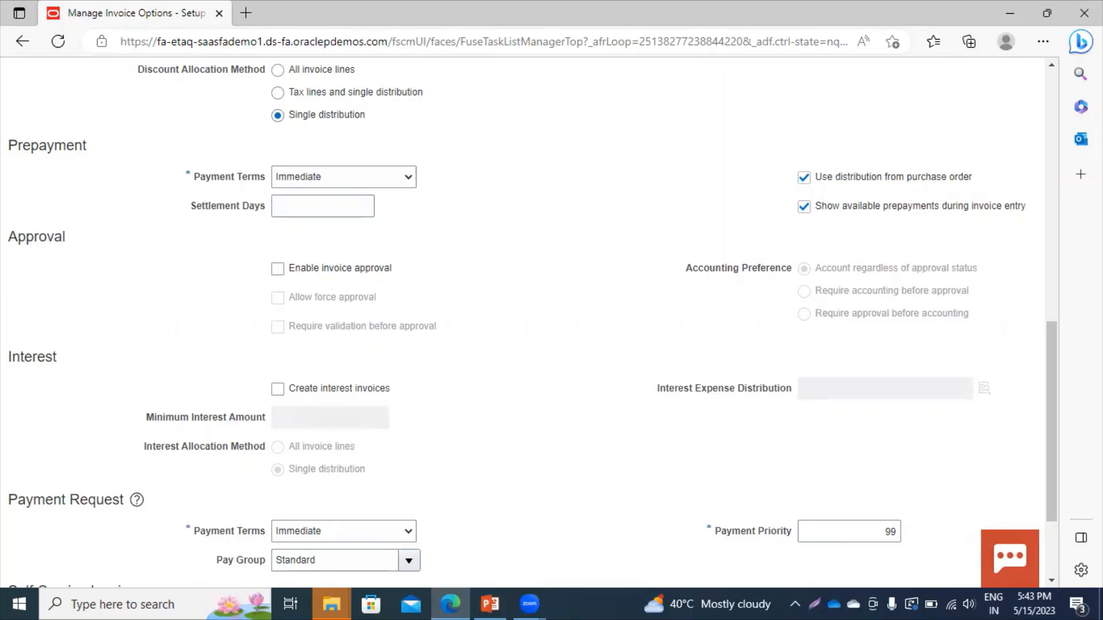
pyautogui.scroll(-3, 1052, 581)
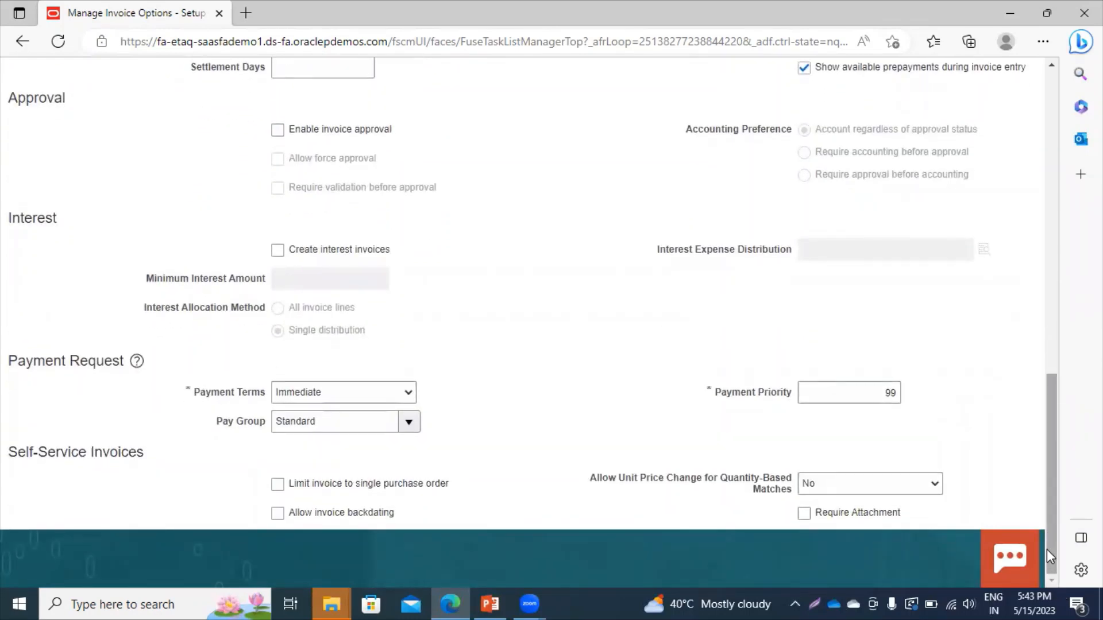
pyautogui.moveTo(1046, 549); pyautogui.dragTo(1040, 217)
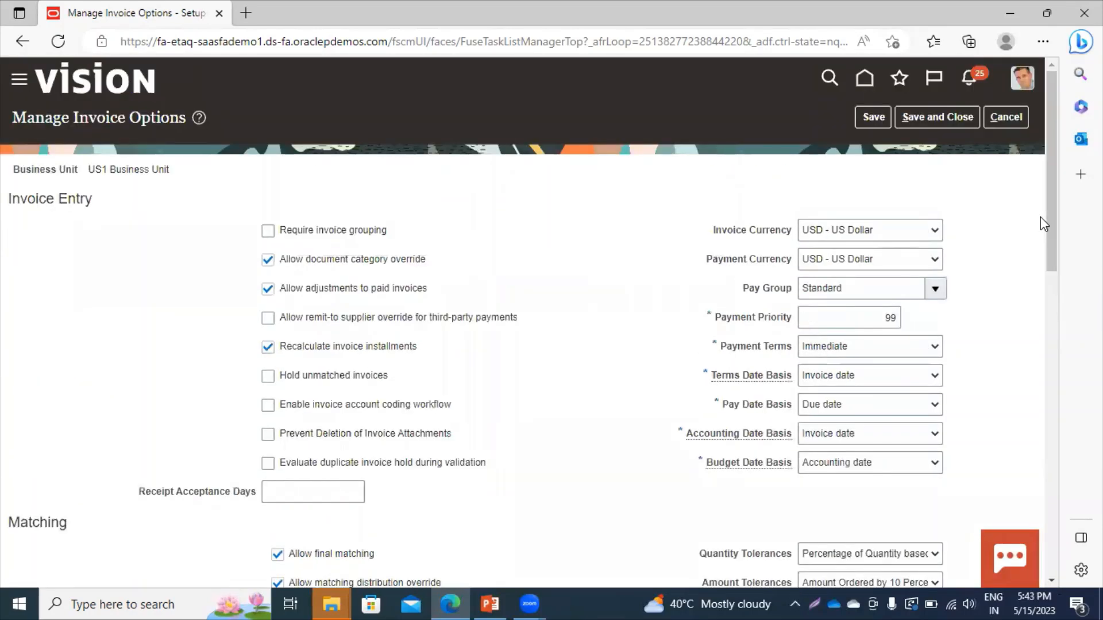
pyautogui.click(948, 123)
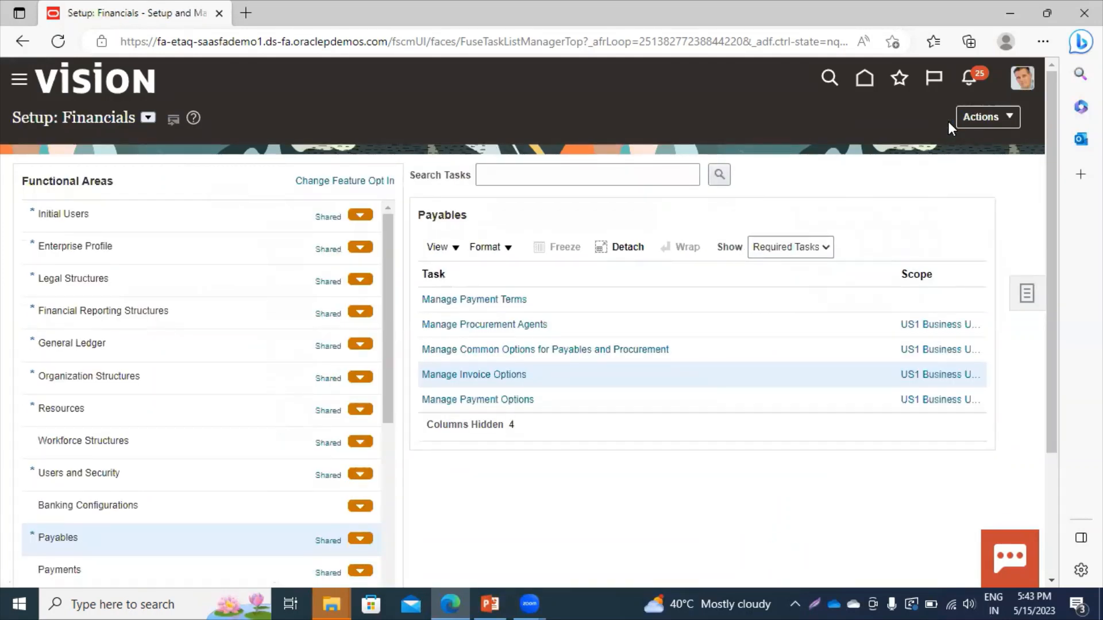
# Open and review US1 Business Unit's payment options, then save and close them.
pyautogui.click(490, 400)
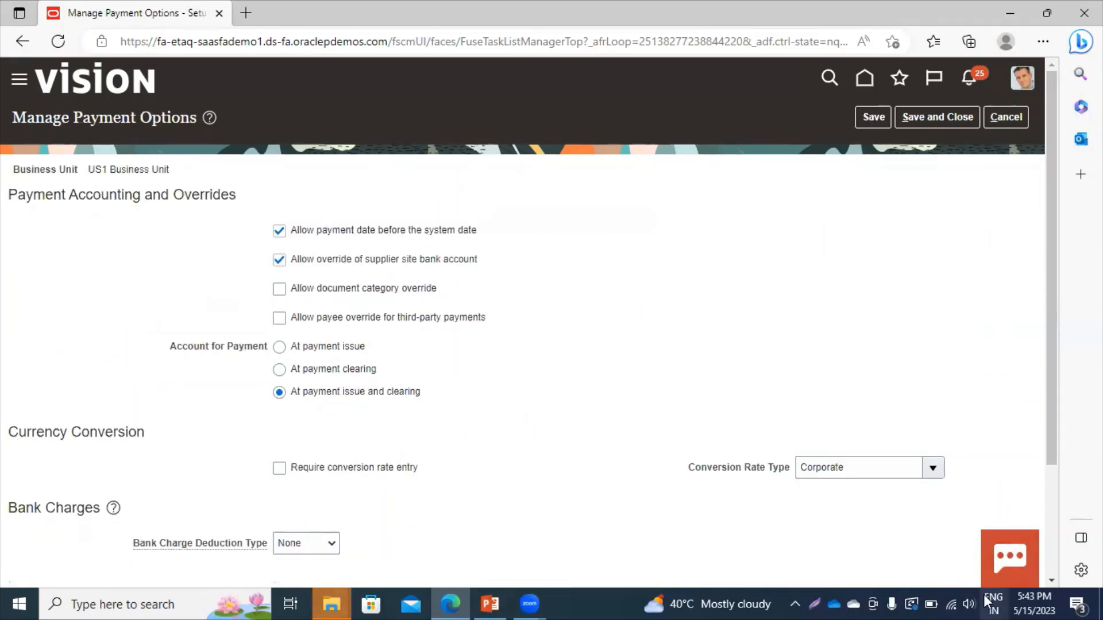
pyautogui.click(1051, 580)
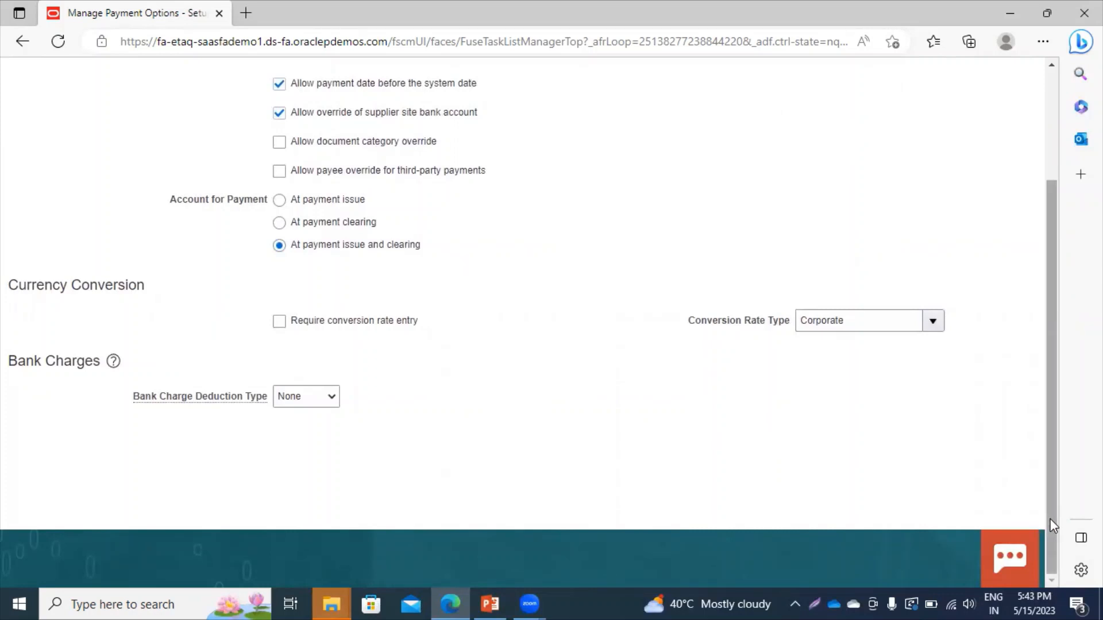
pyautogui.moveTo(1052, 524); pyautogui.dragTo(1050, 406)
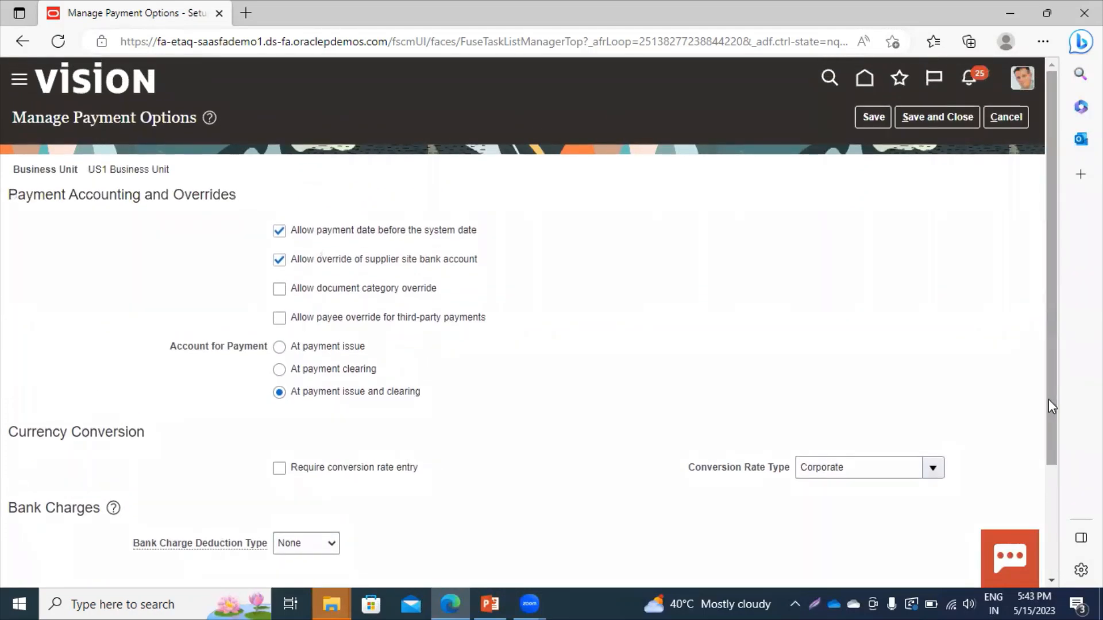
pyautogui.click(939, 119)
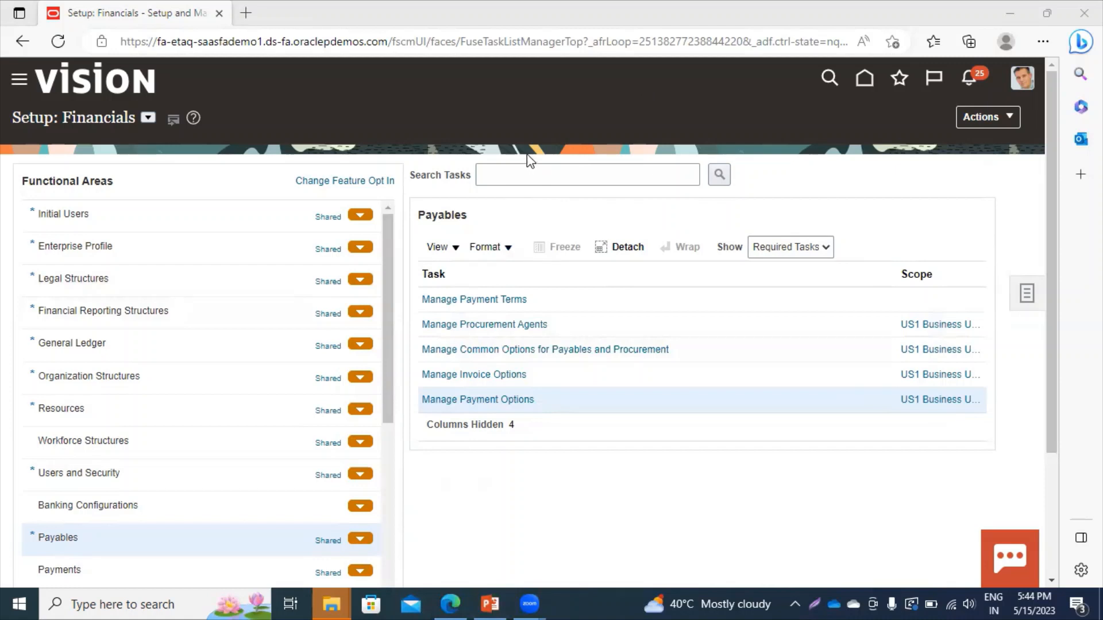
# Find and open the Manage Data Access for Users task and start a new data access entry.
pyautogui.click(530, 172)
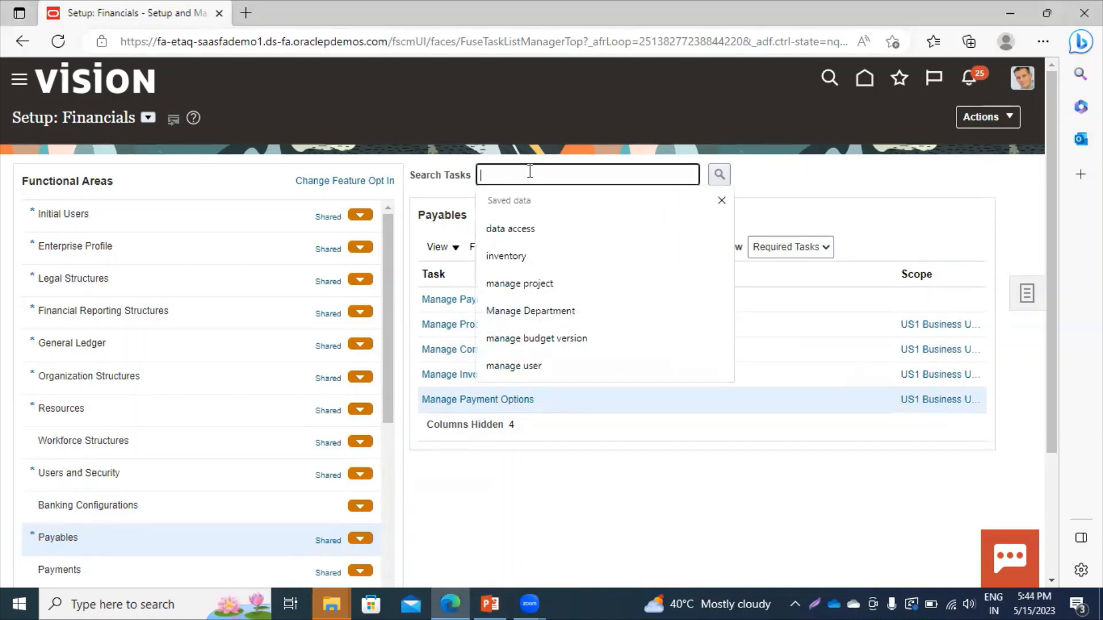
pyautogui.write('manage d')
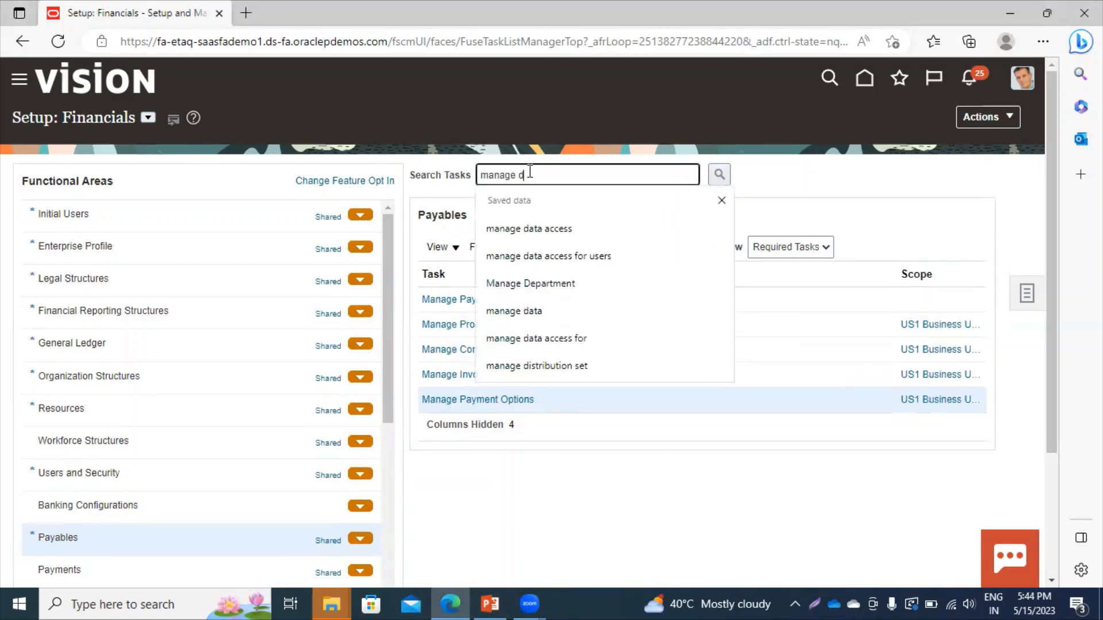
pyautogui.write('ata ac')
pyautogui.press('Down')
pyautogui.press('Down')
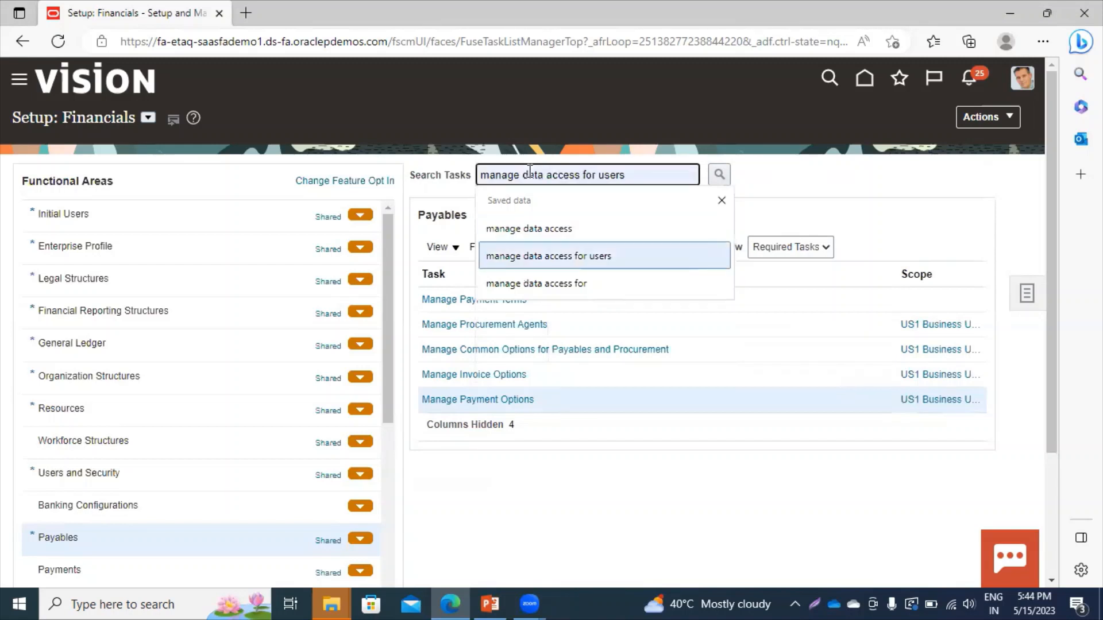
pyautogui.press('Return')
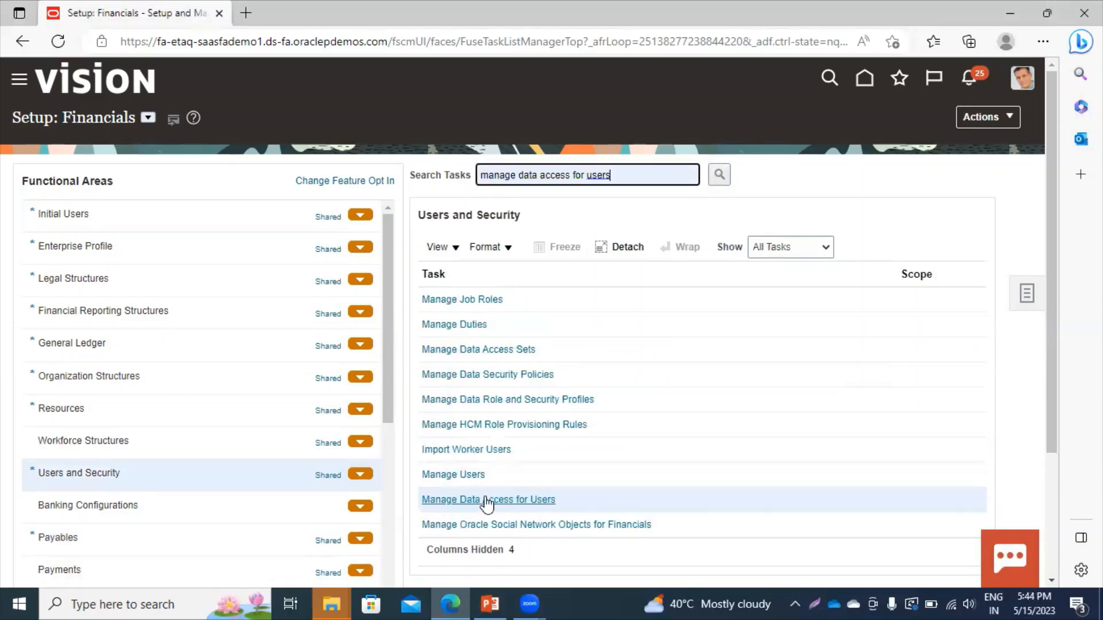
pyautogui.click(482, 498)
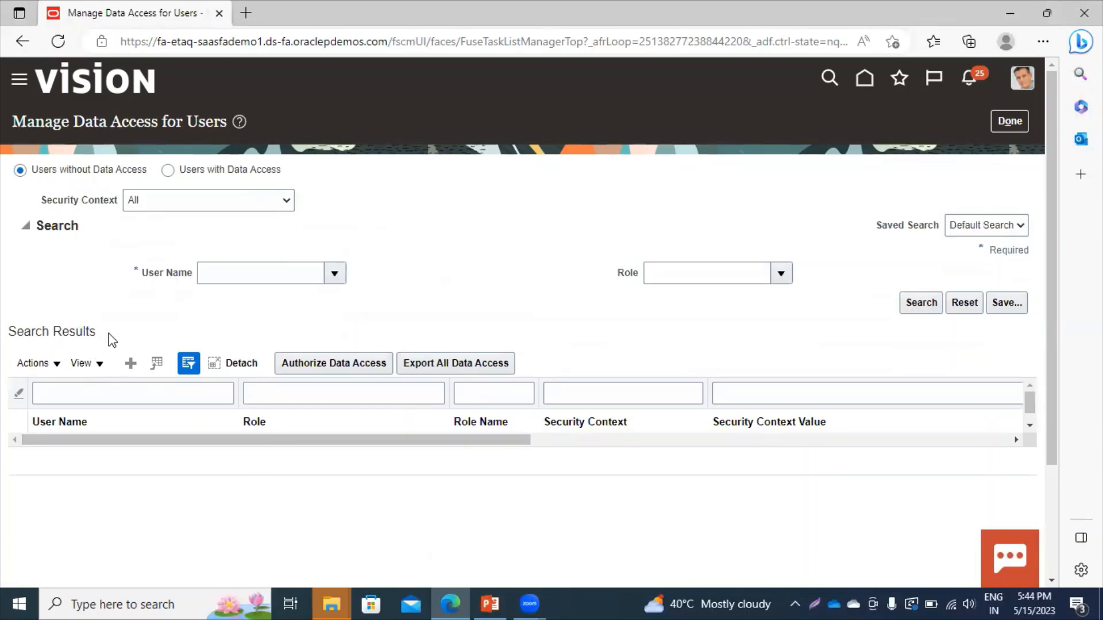
pyautogui.click(131, 363)
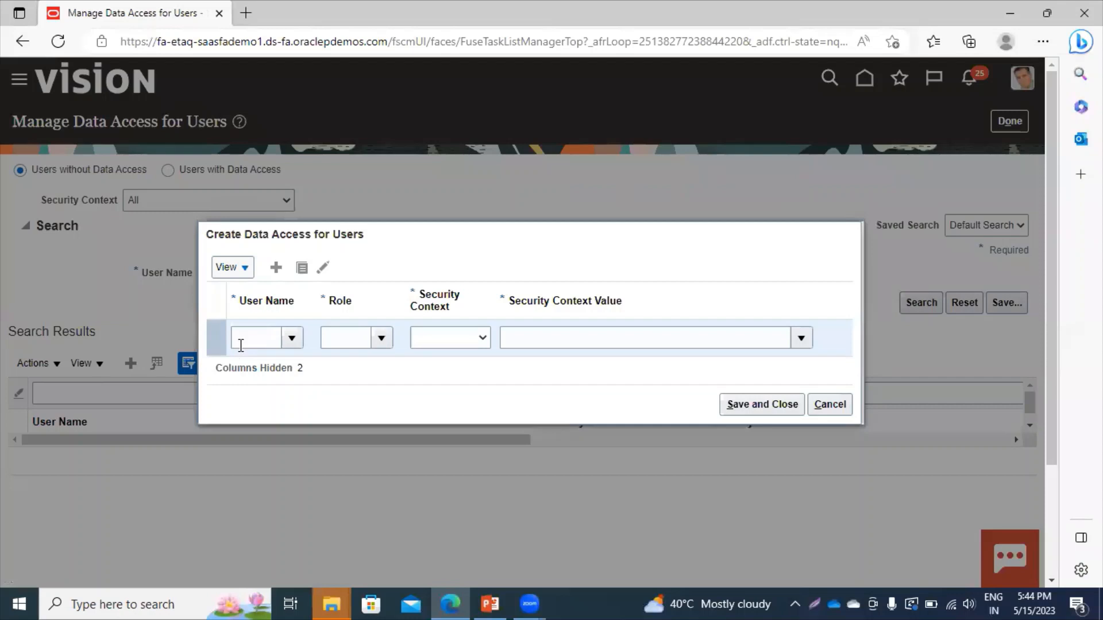
# Look up and select the user for the new data access row.
pyautogui.click(243, 338)
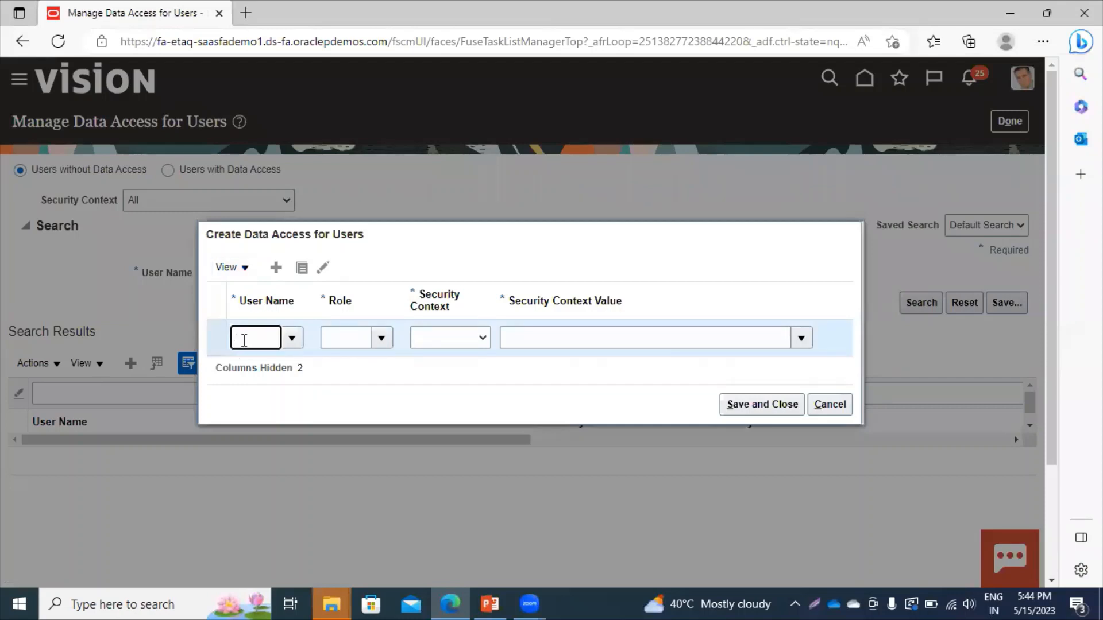
pyautogui.write('casey')
pyautogui.press('Tab')
pyautogui.click(450, 346)
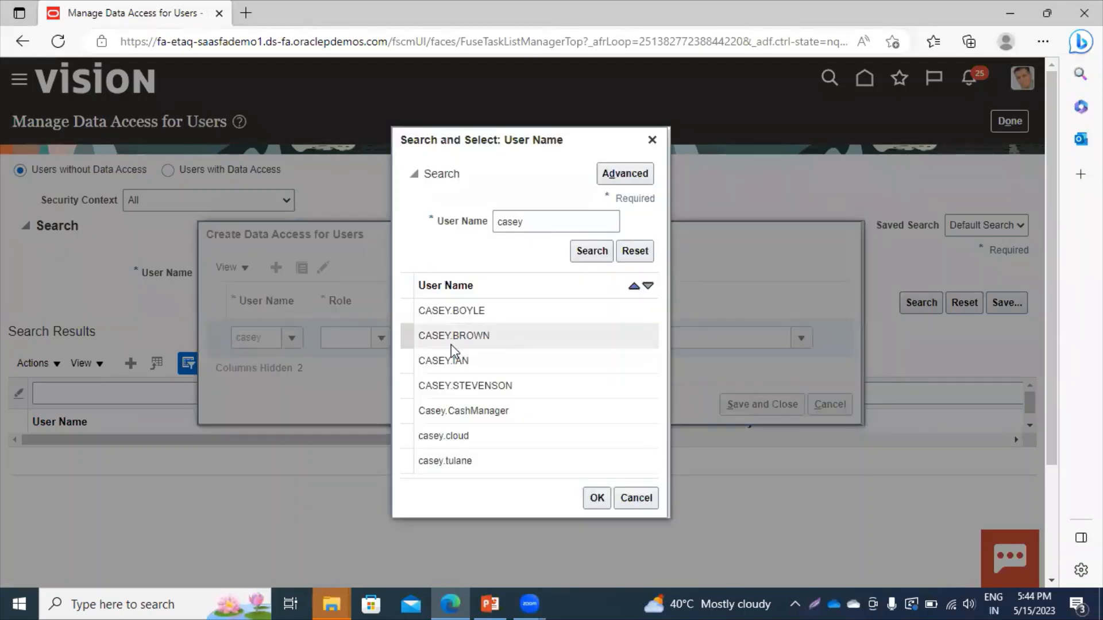
pyautogui.click(597, 498)
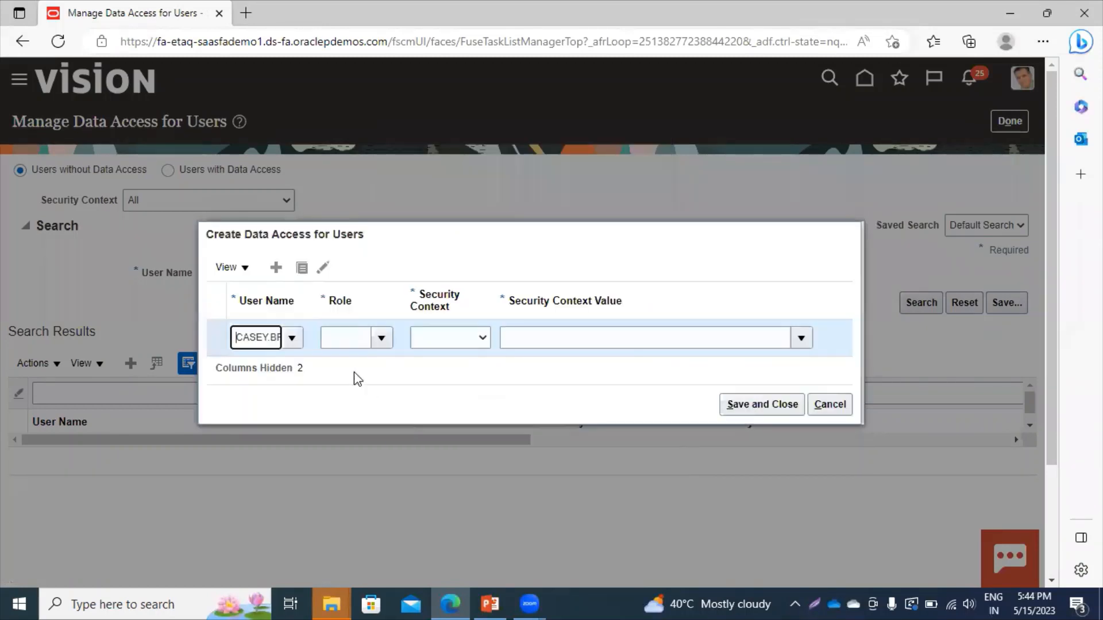
# Assign role Supplier Manager with Business unit context US1 Business Unit and save.
pyautogui.click(342, 339)
pyautogui.write('suppl')
pyautogui.write('ier')
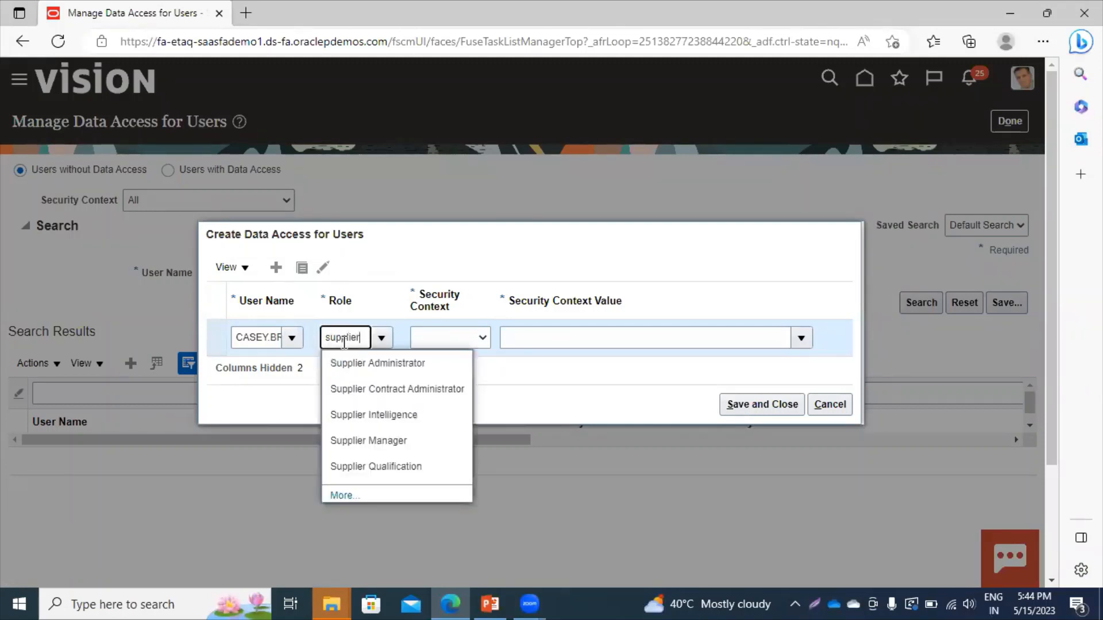
pyautogui.click(371, 441)
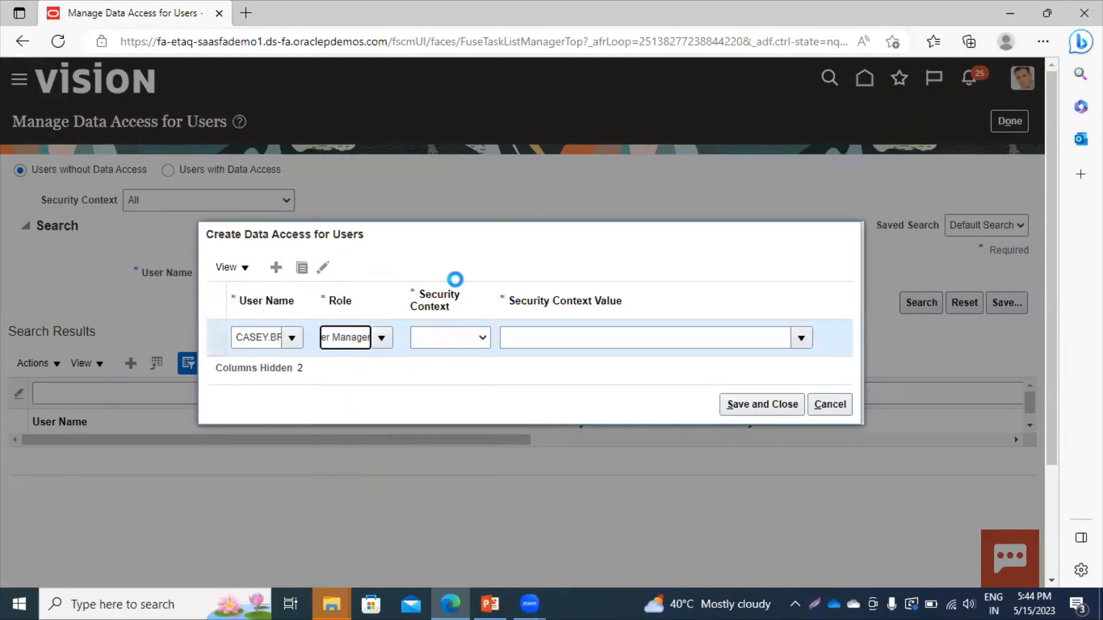
pyautogui.click(447, 338)
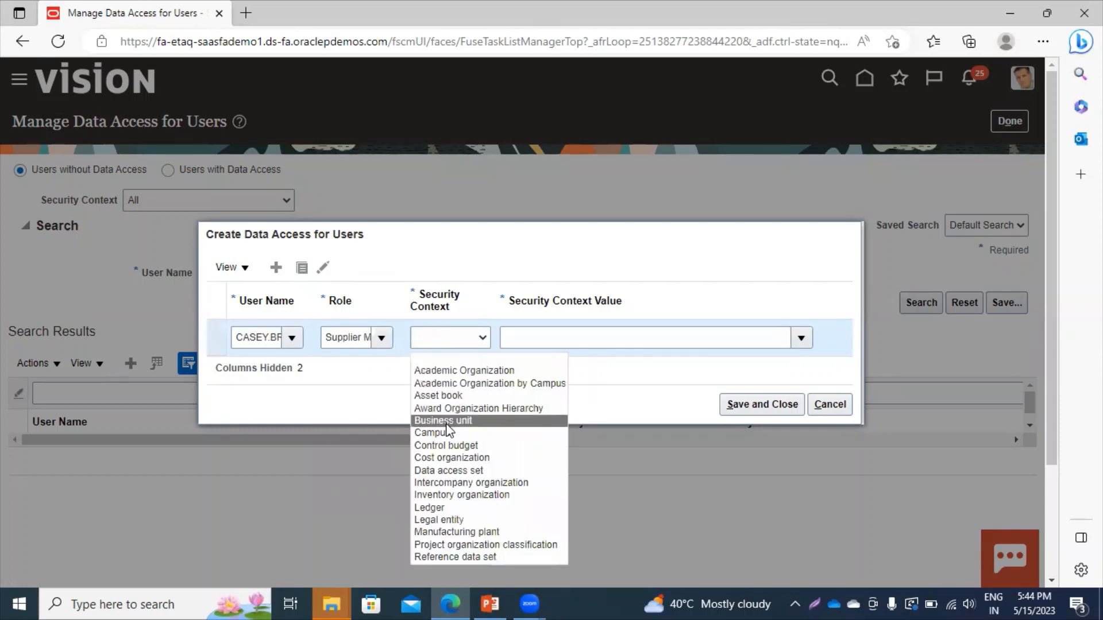
pyautogui.click(447, 422)
pyautogui.click(583, 333)
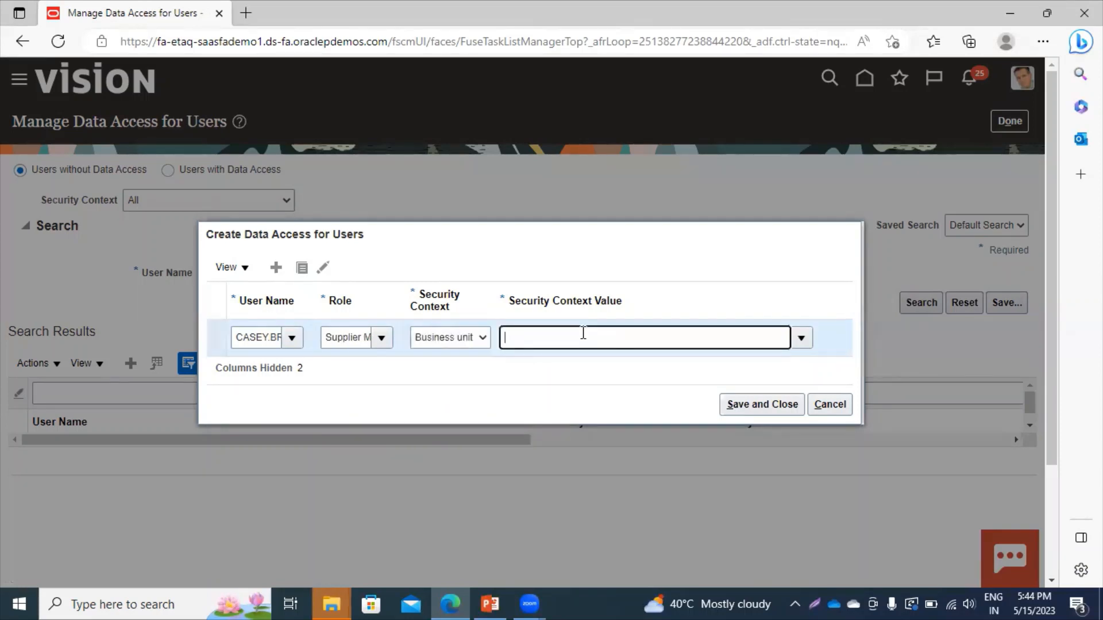
pyautogui.write('us1')
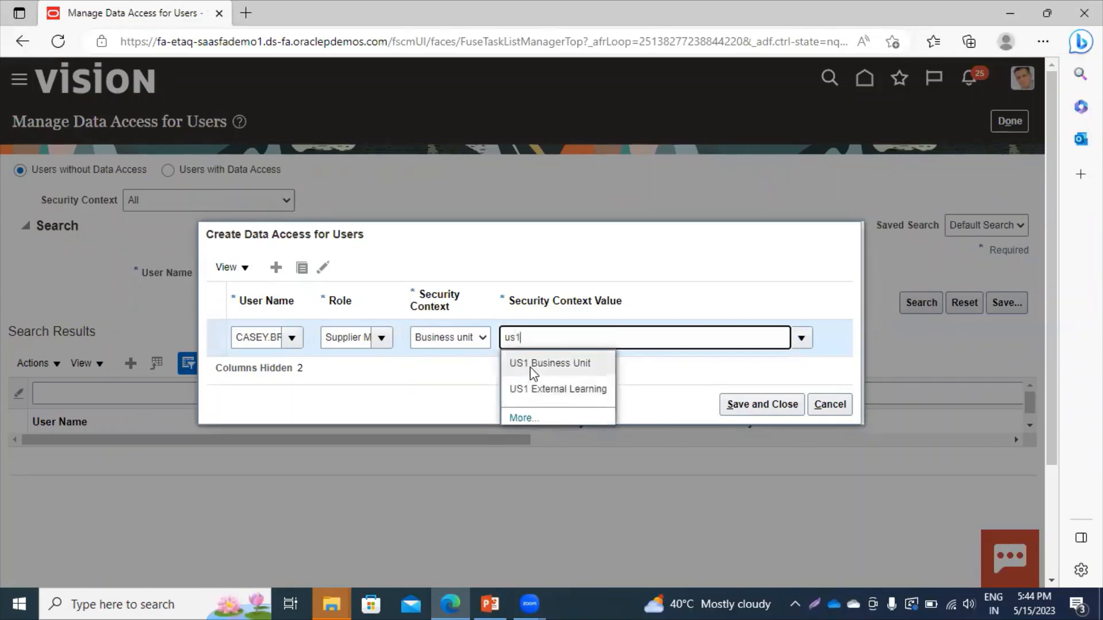
pyautogui.click(533, 368)
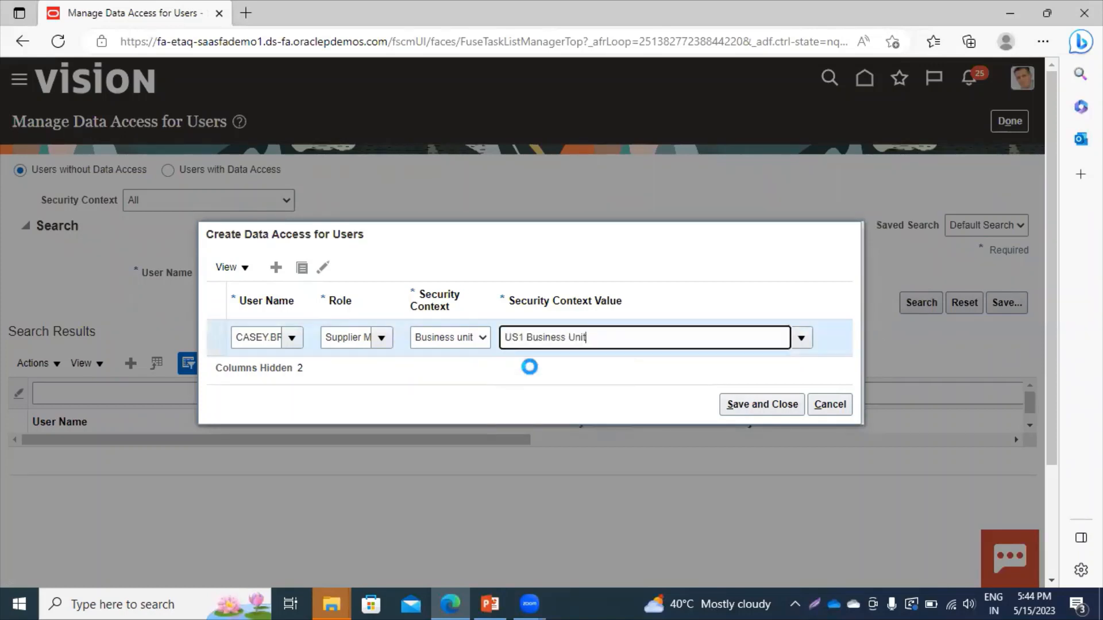
pyautogui.click(752, 410)
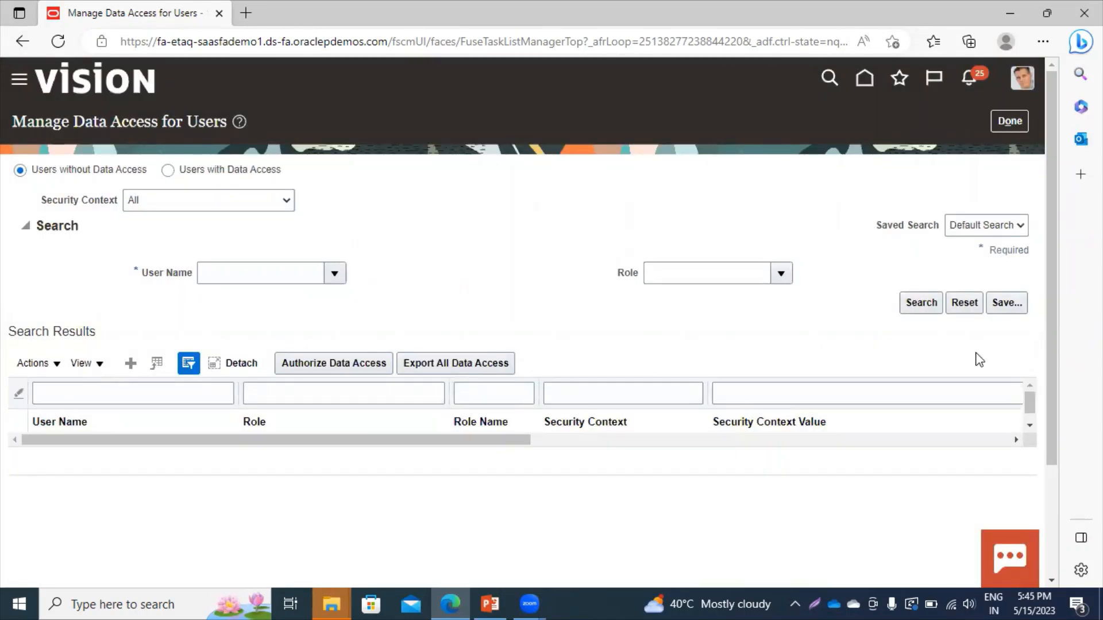
# Finish the data access task, return Home, and open Suppliers from the Procurement work area.
pyautogui.click(1005, 123)
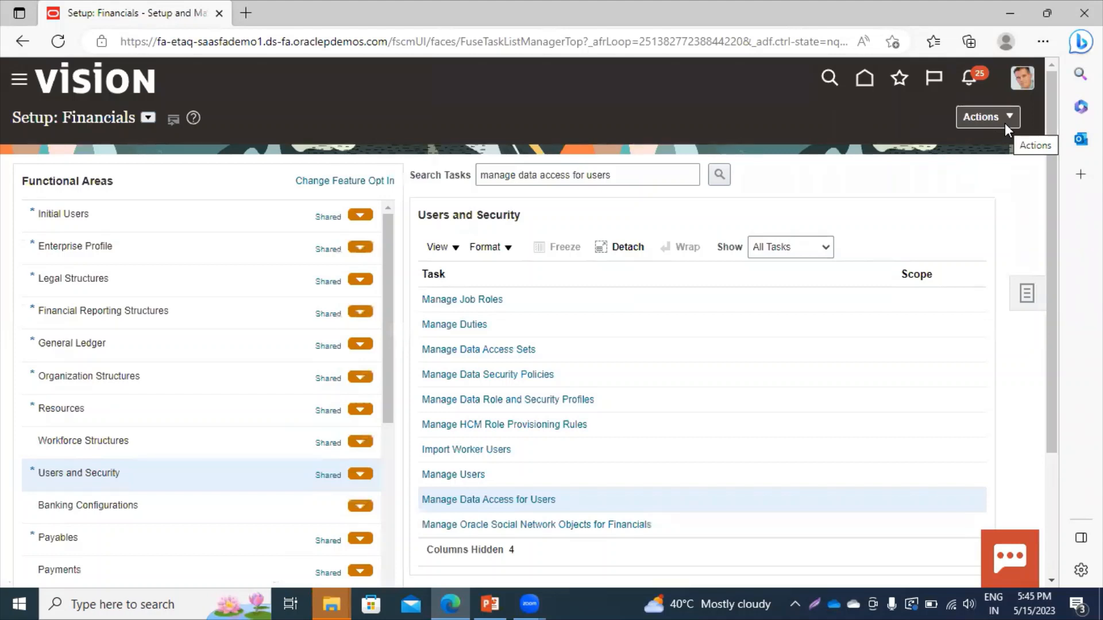
pyautogui.click(863, 81)
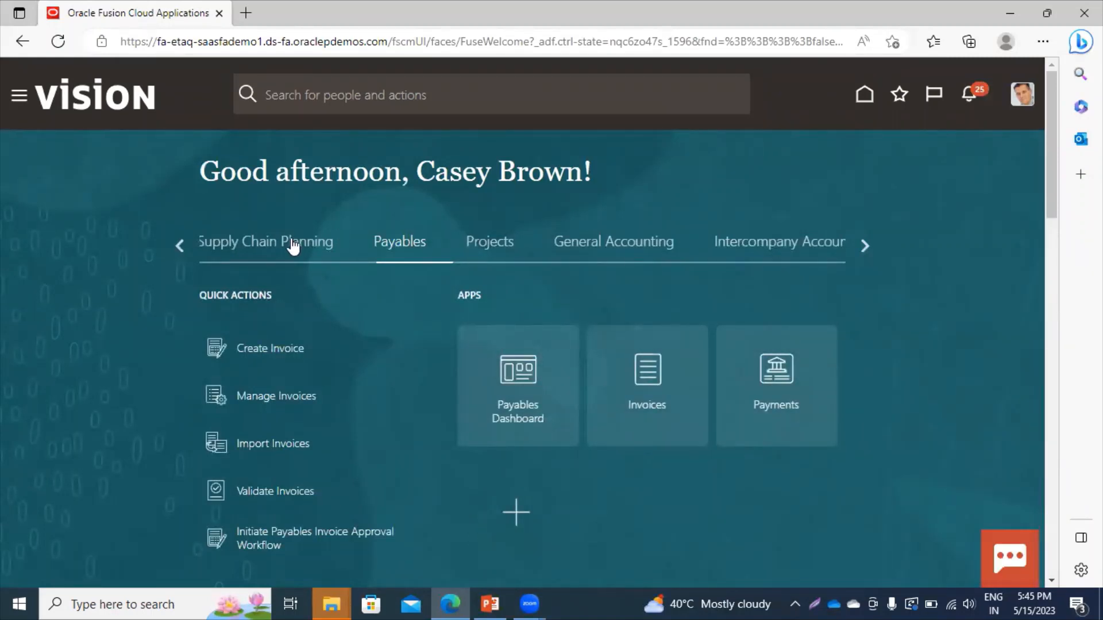
pyautogui.click(180, 245)
pyautogui.click(179, 245)
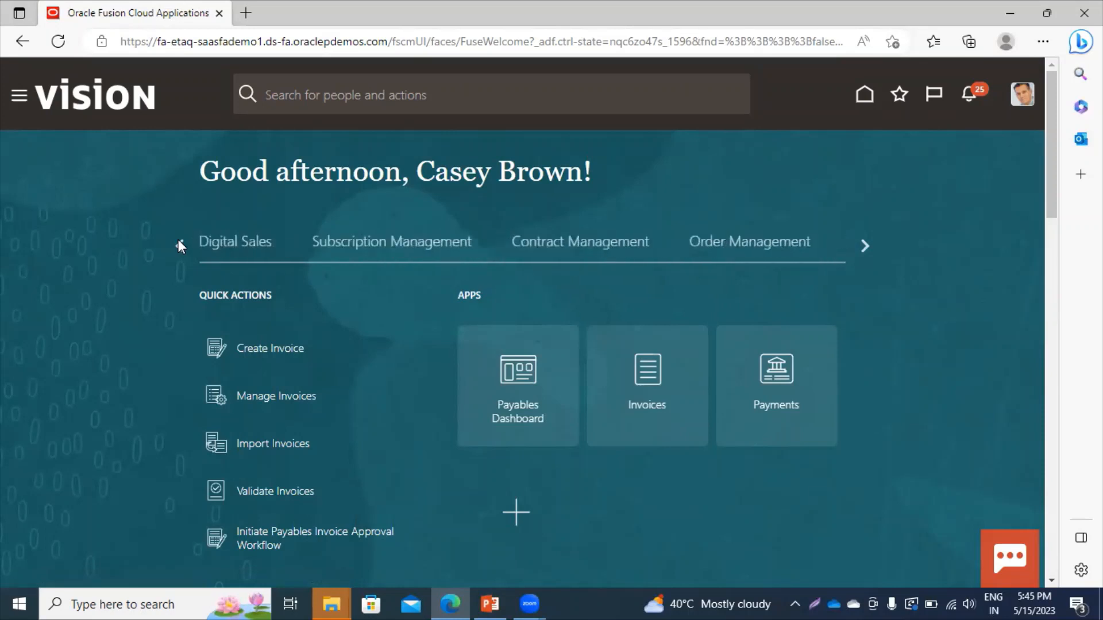
pyautogui.click(179, 245)
pyautogui.click(179, 244)
pyautogui.click(179, 245)
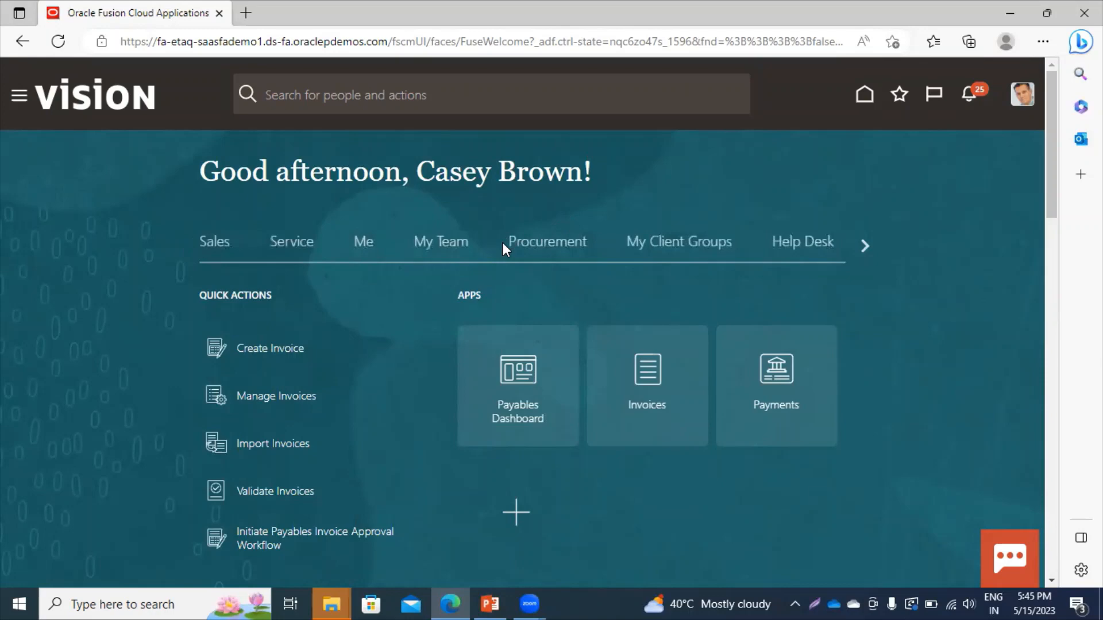
pyautogui.click(546, 241)
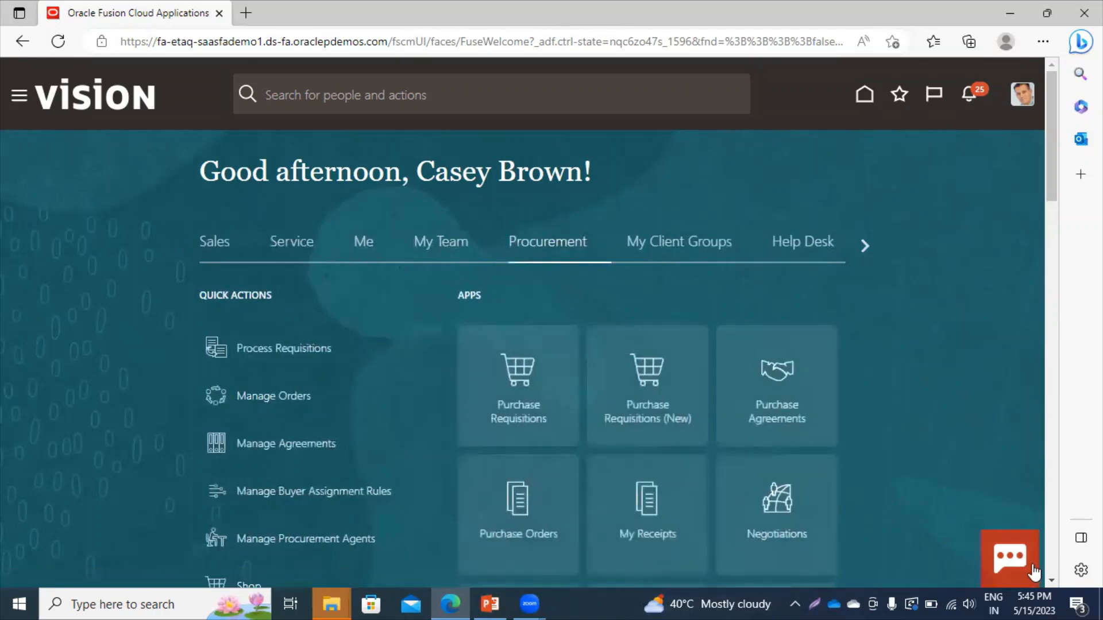
pyautogui.scroll(-3, 1051, 578)
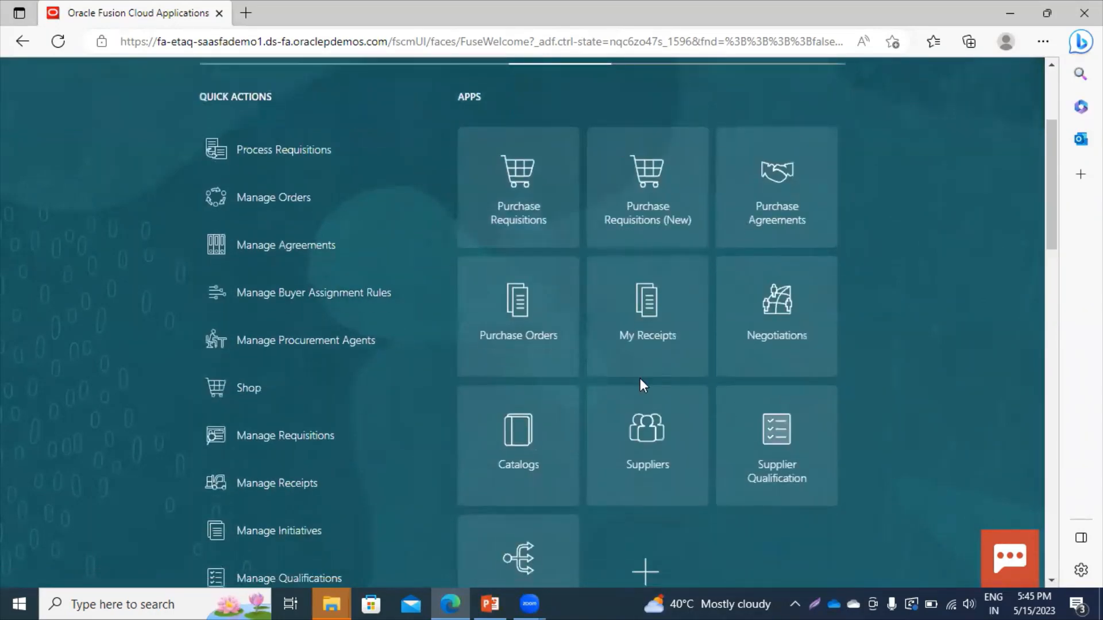
pyautogui.click(656, 471)
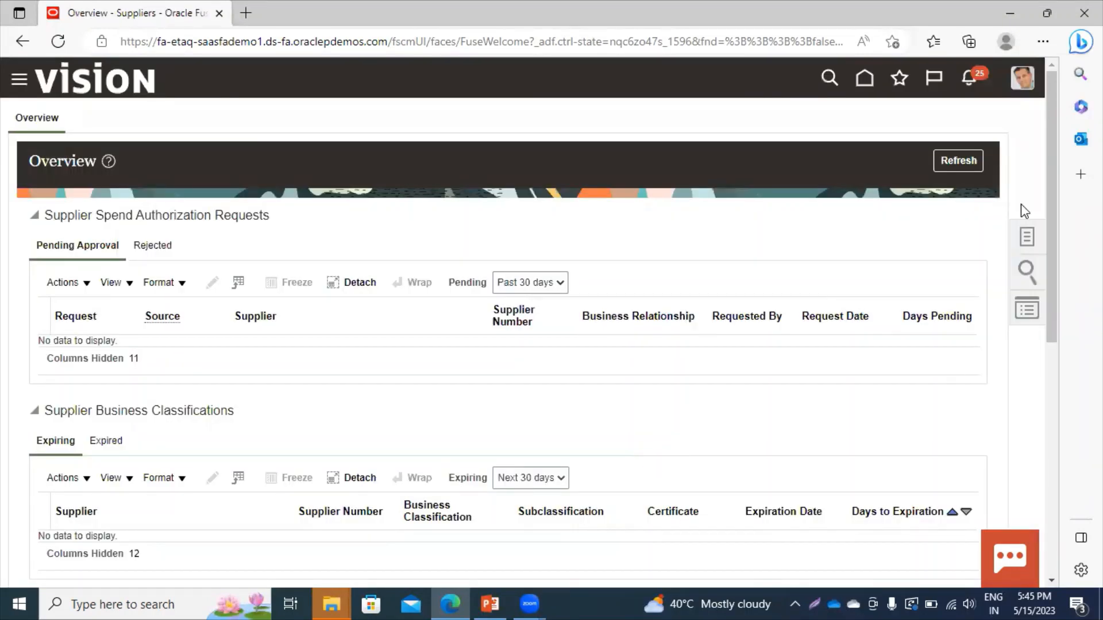
# Start creating a new supplier named PPM-01.
pyautogui.click(1029, 234)
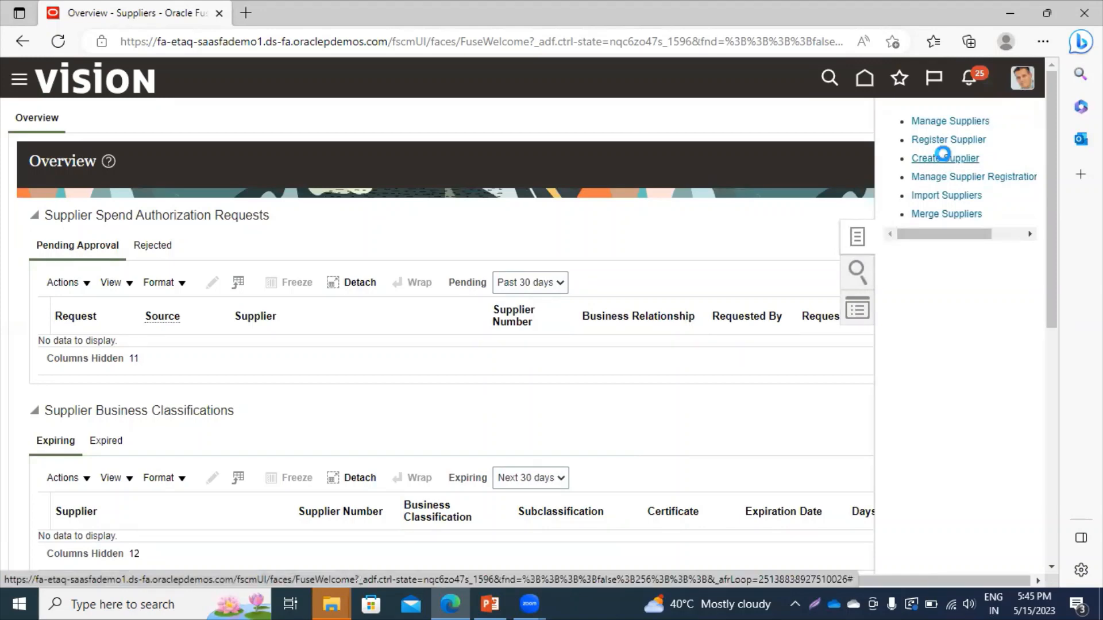
pyautogui.click(945, 159)
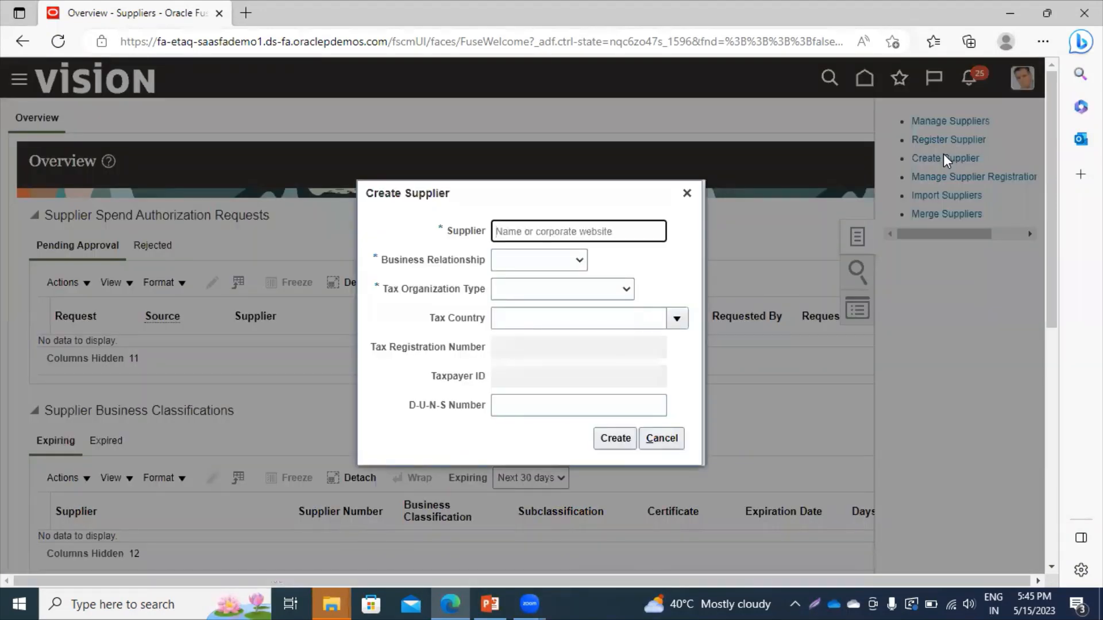
pyautogui.write('PPM')
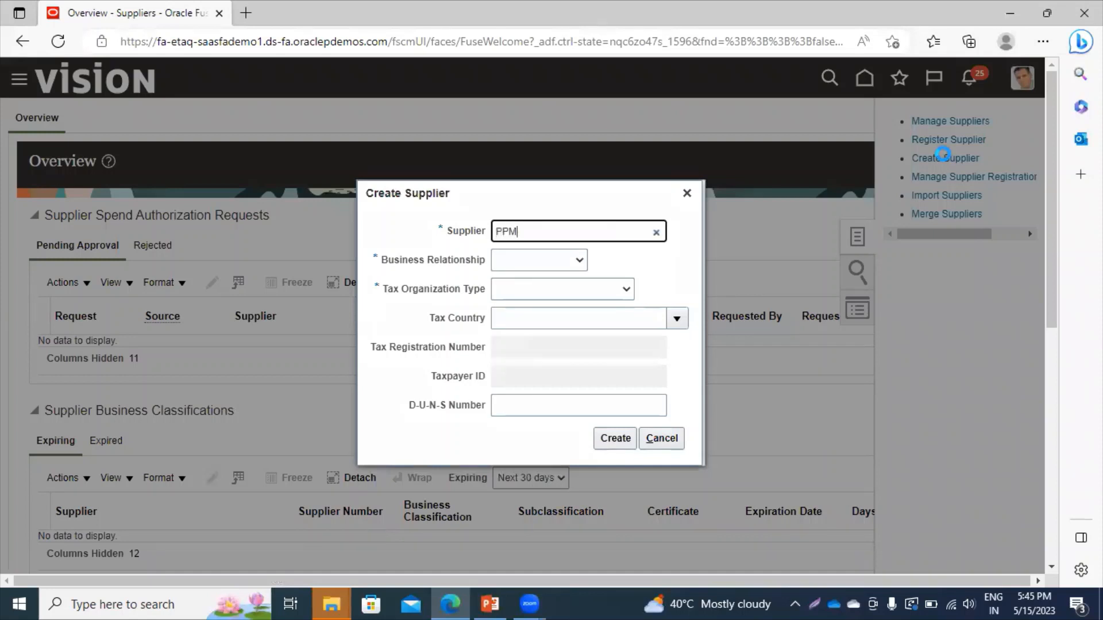
pyautogui.write(' Com')
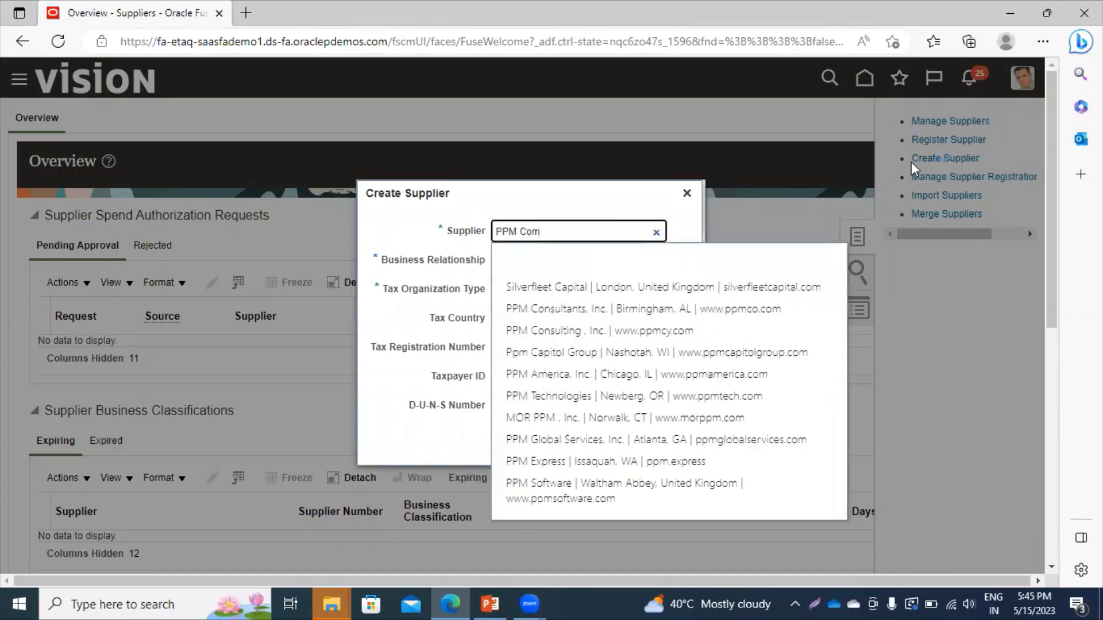
pyautogui.click(419, 244)
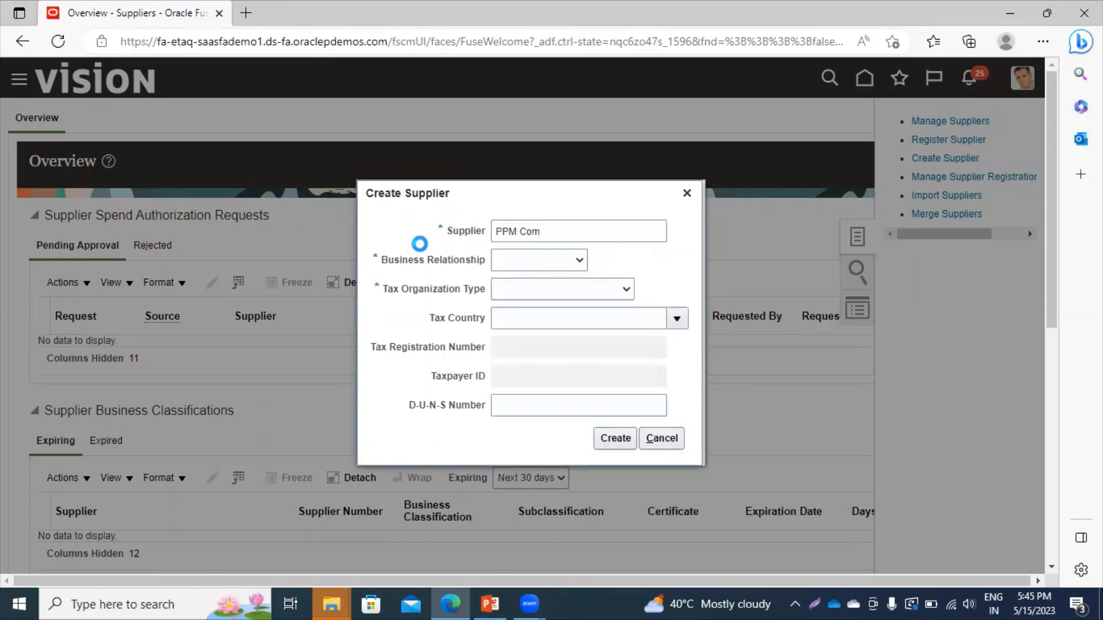
pyautogui.click(562, 229)
pyautogui.press('BackSpace')
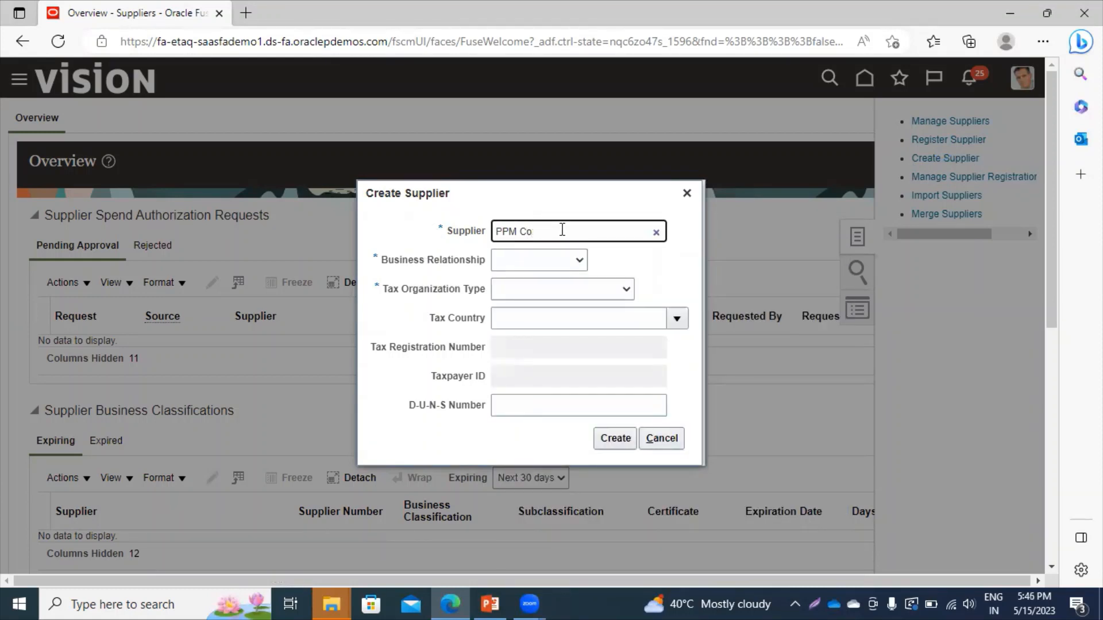
pyautogui.press('BackSpace')
pyautogui.press('BackSpace')
pyautogui.press('BackSpace')
pyautogui.write('-01')
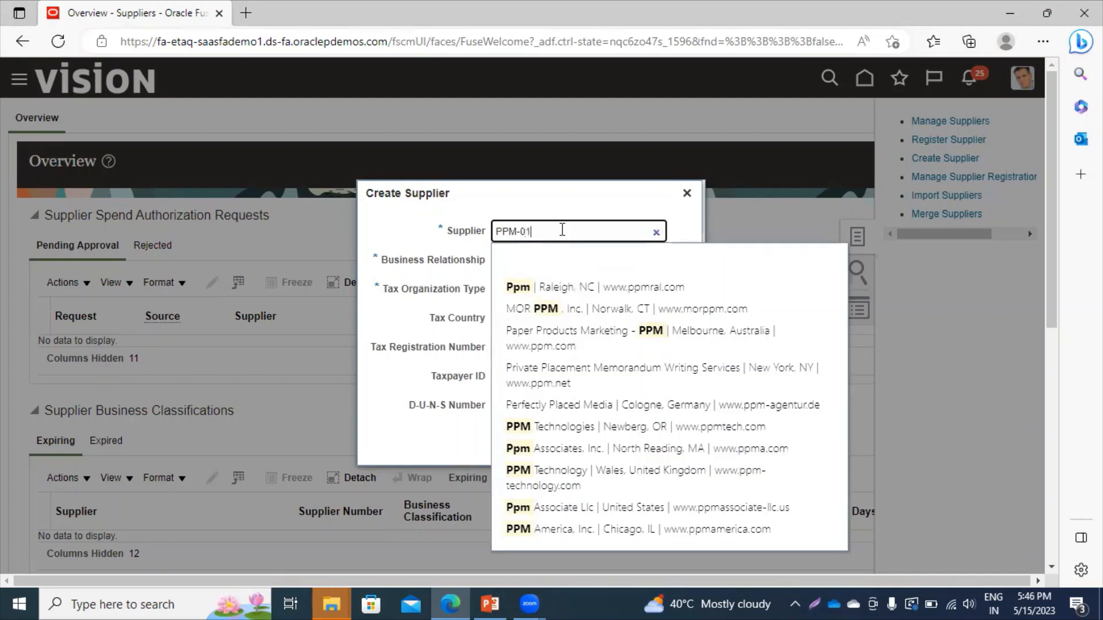
pyautogui.click(399, 247)
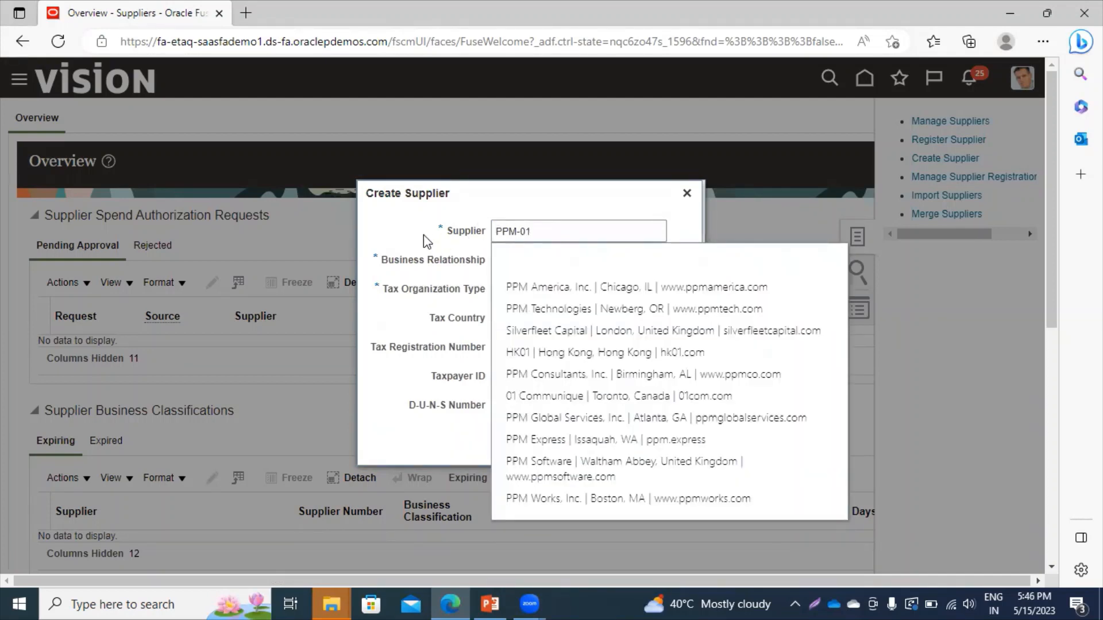
pyautogui.click(432, 274)
pyautogui.doubleClick(432, 276)
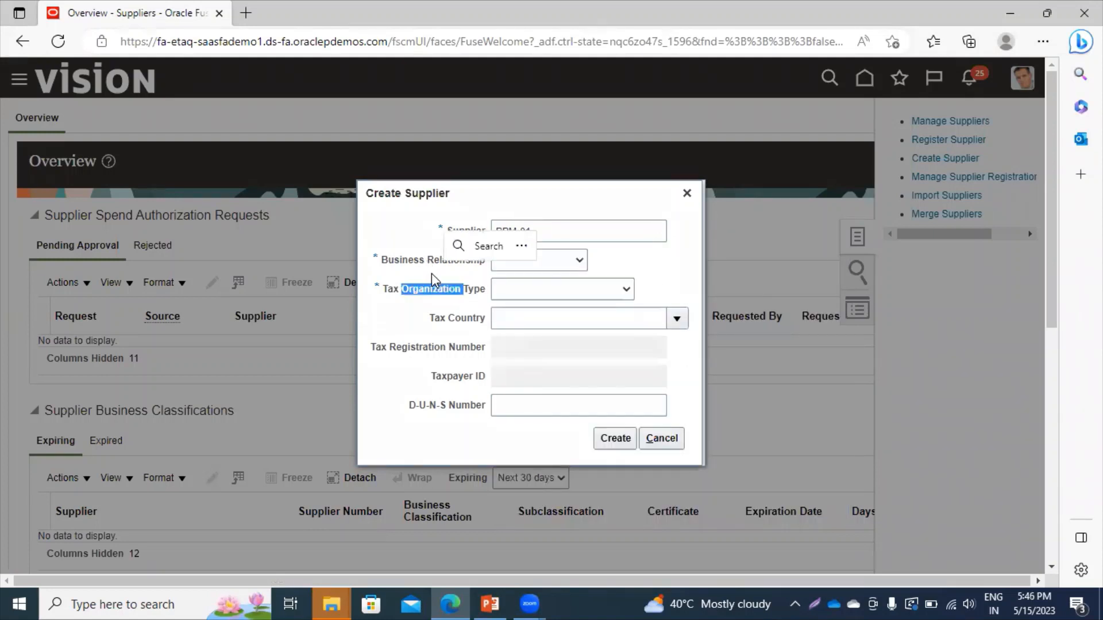
# Set business relationship Spend Authorized and tax organization type Corporation, then create the supplier.
pyautogui.click(525, 260)
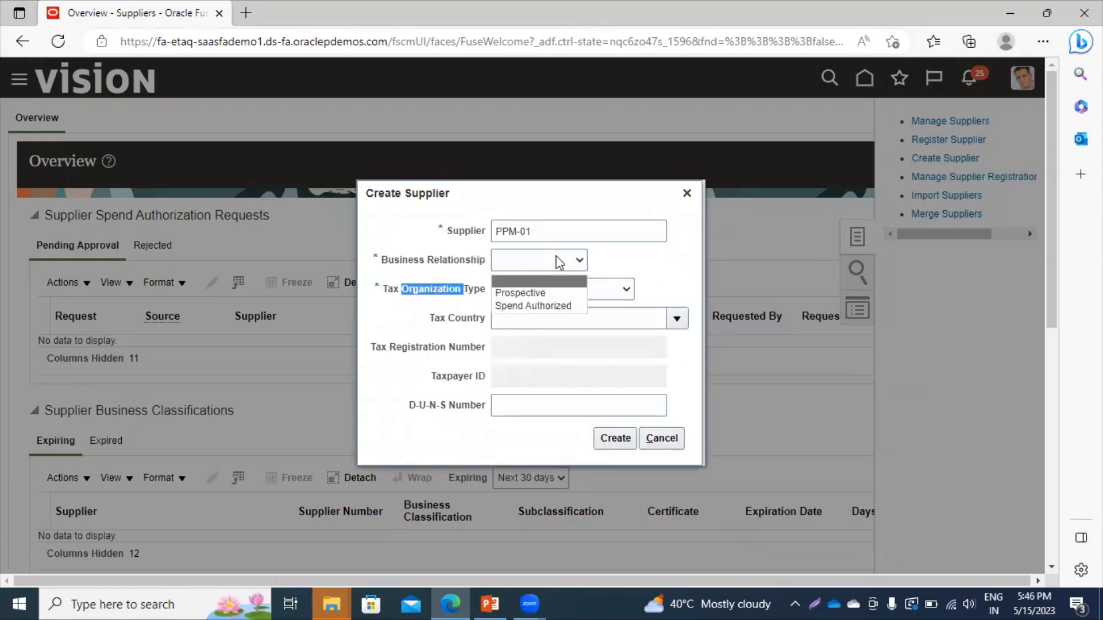
pyautogui.click(517, 306)
pyautogui.click(533, 291)
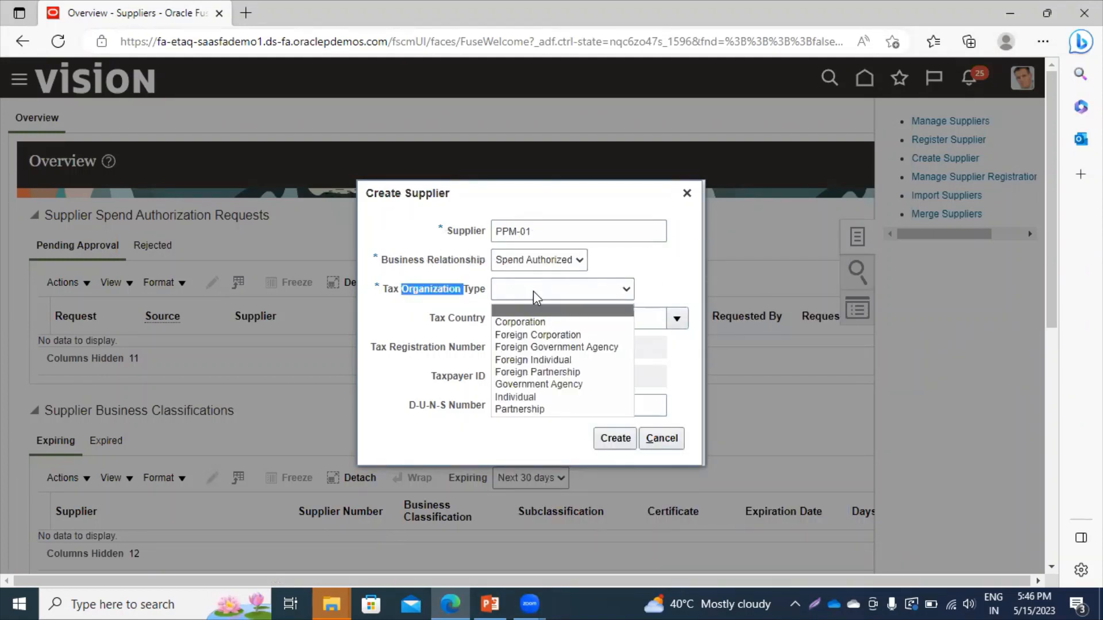
pyautogui.click(531, 320)
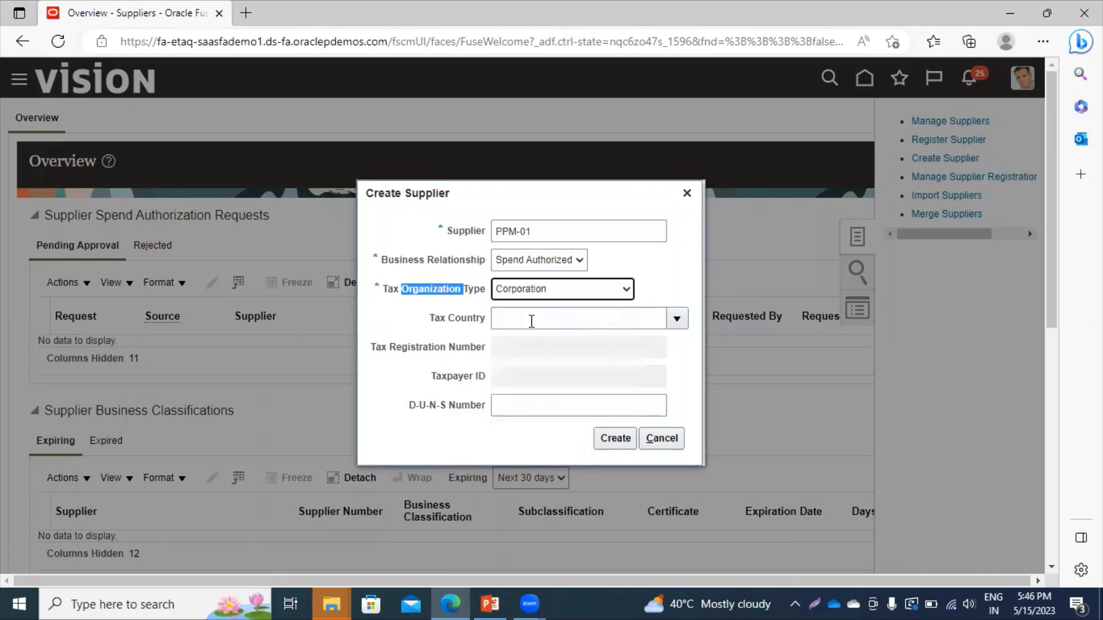
pyautogui.click(612, 438)
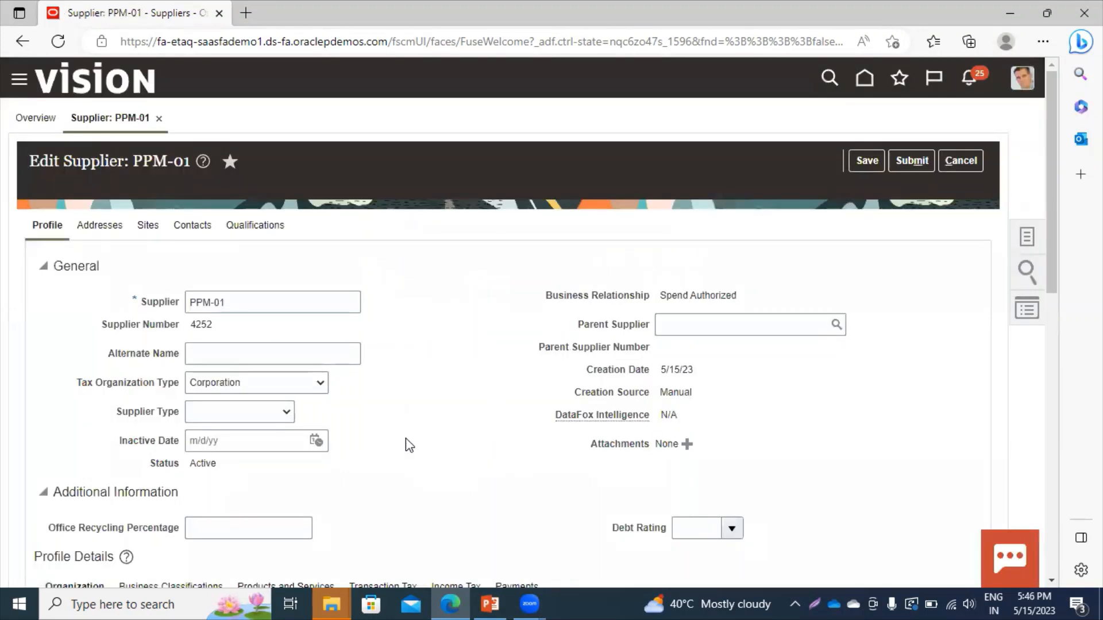
# Scroll through PPM-01's profile showing supplier number 4252 and Active status.
pyautogui.scroll(-9, 408, 445)
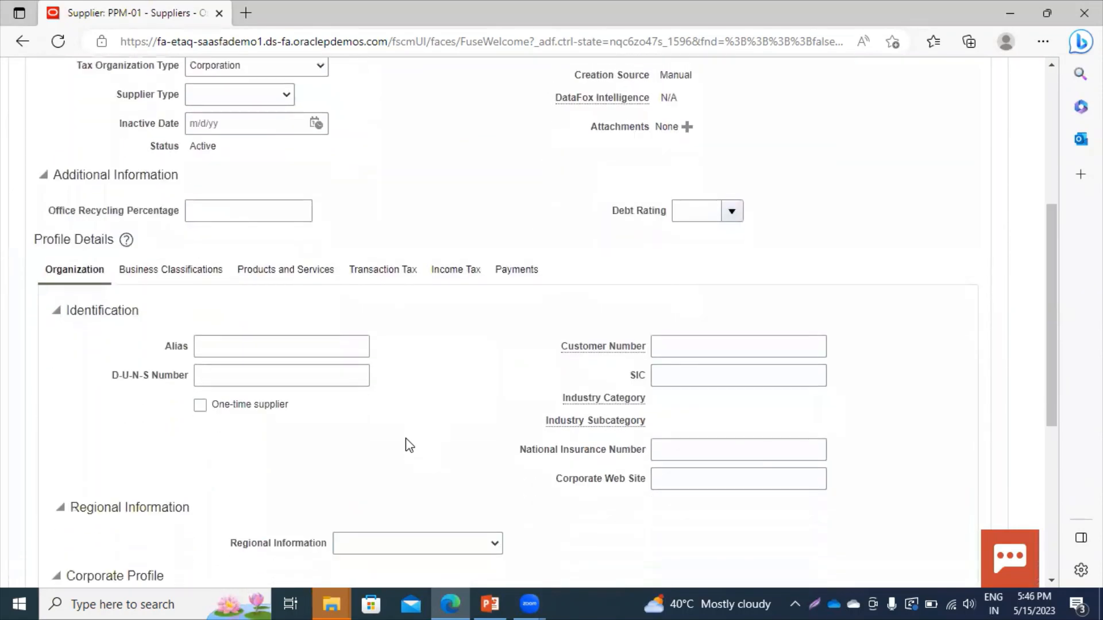
pyautogui.scroll(9, 407, 439)
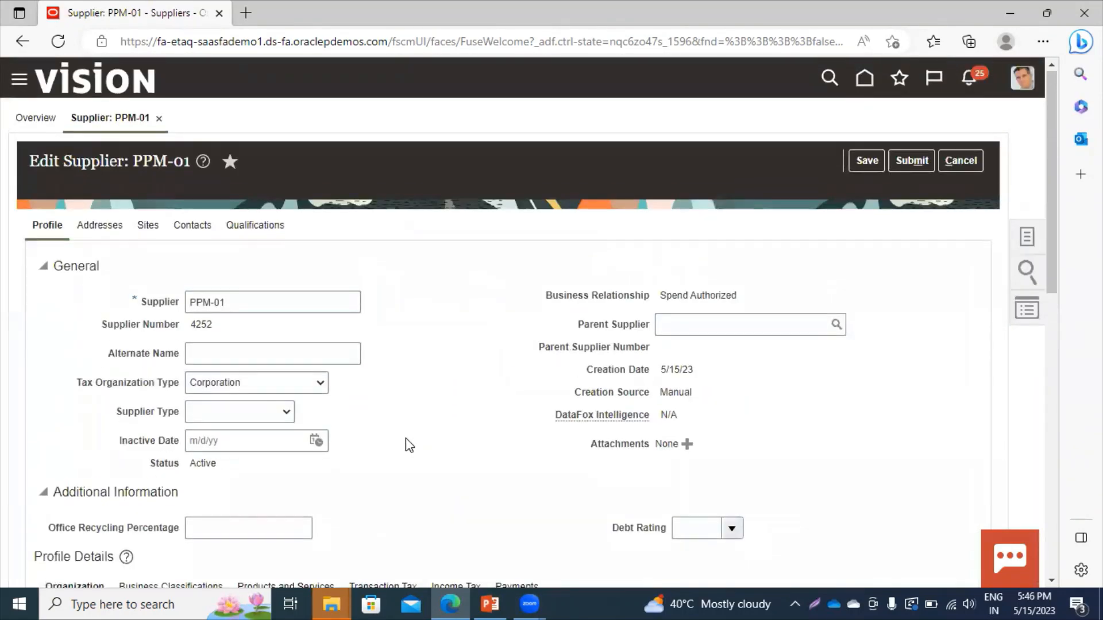
pyautogui.scroll(-9, 121, 249)
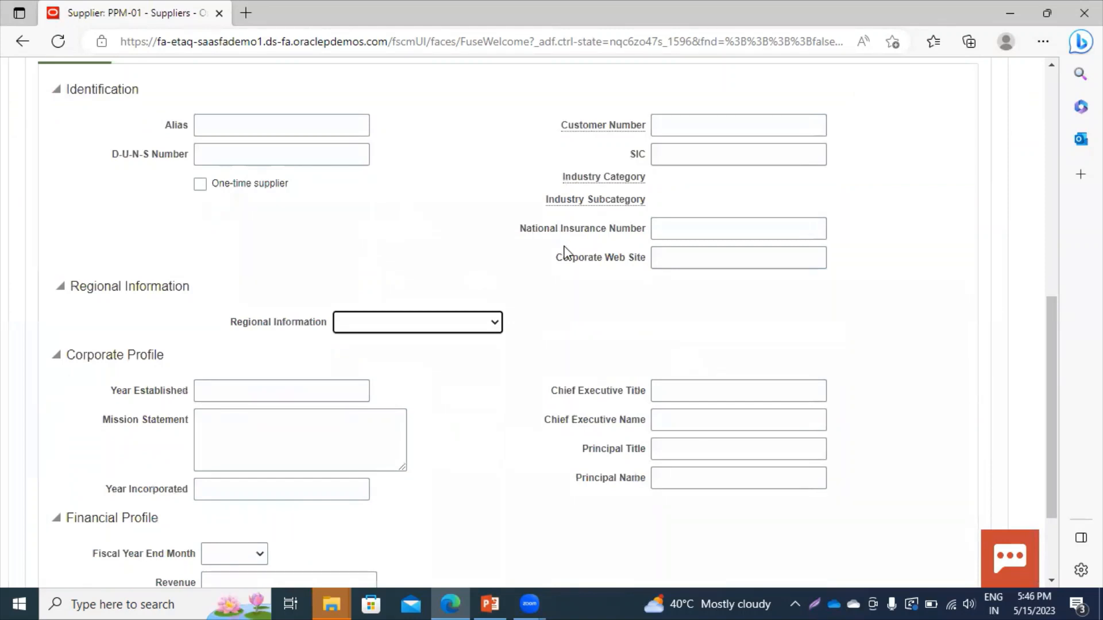
pyautogui.moveTo(1053, 308); pyautogui.dragTo(1027, 57)
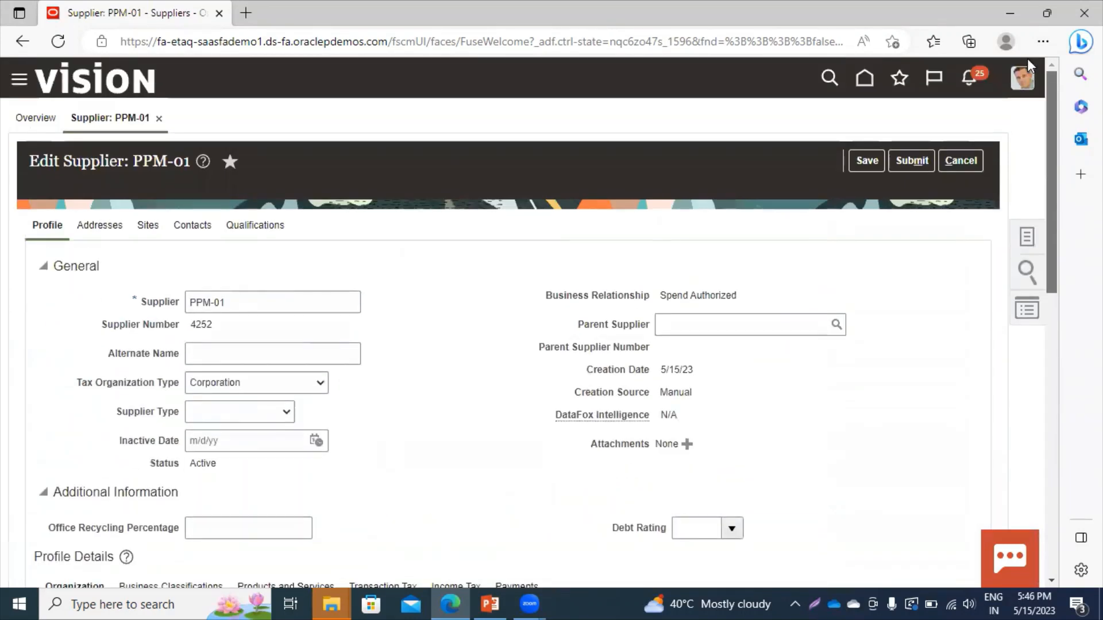
# Add a new address for PPM-01 named Site-01.
pyautogui.click(95, 229)
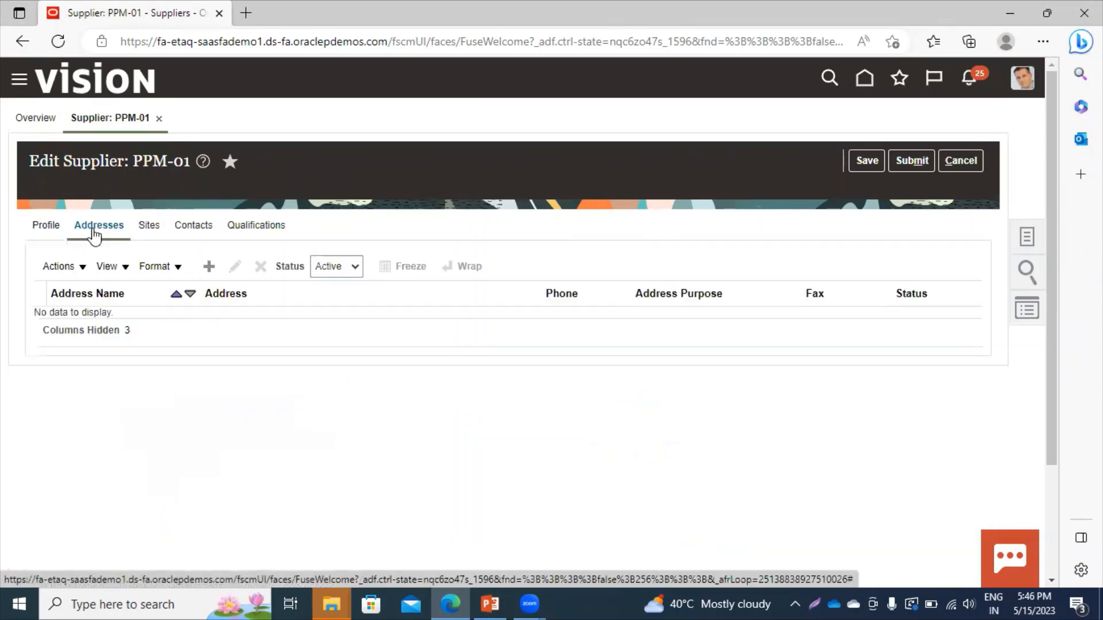
pyautogui.click(211, 269)
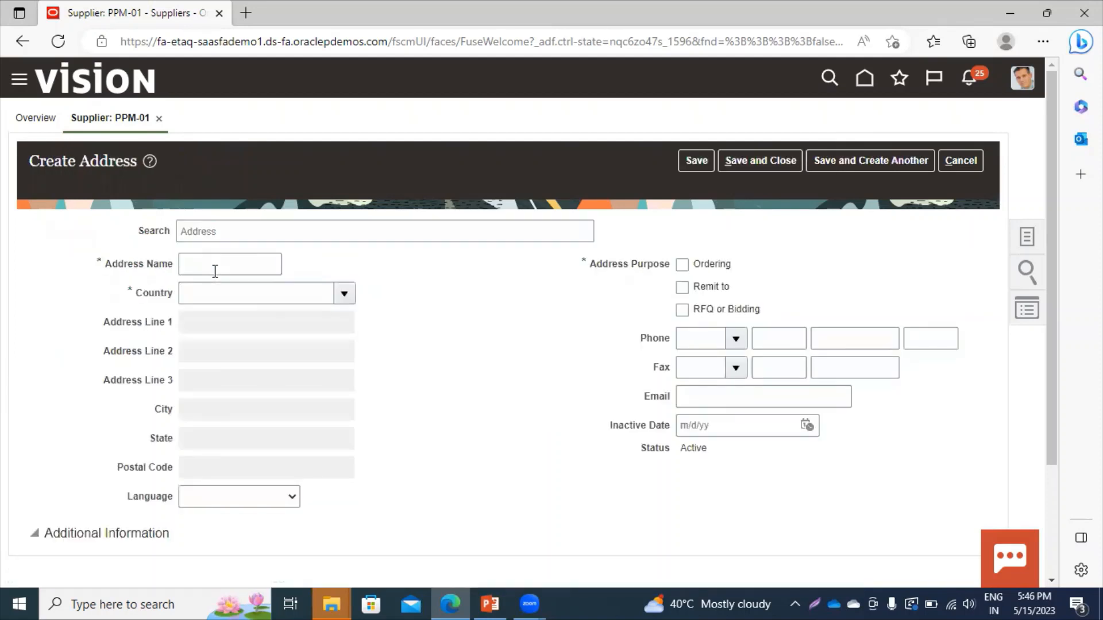
pyautogui.click(215, 271)
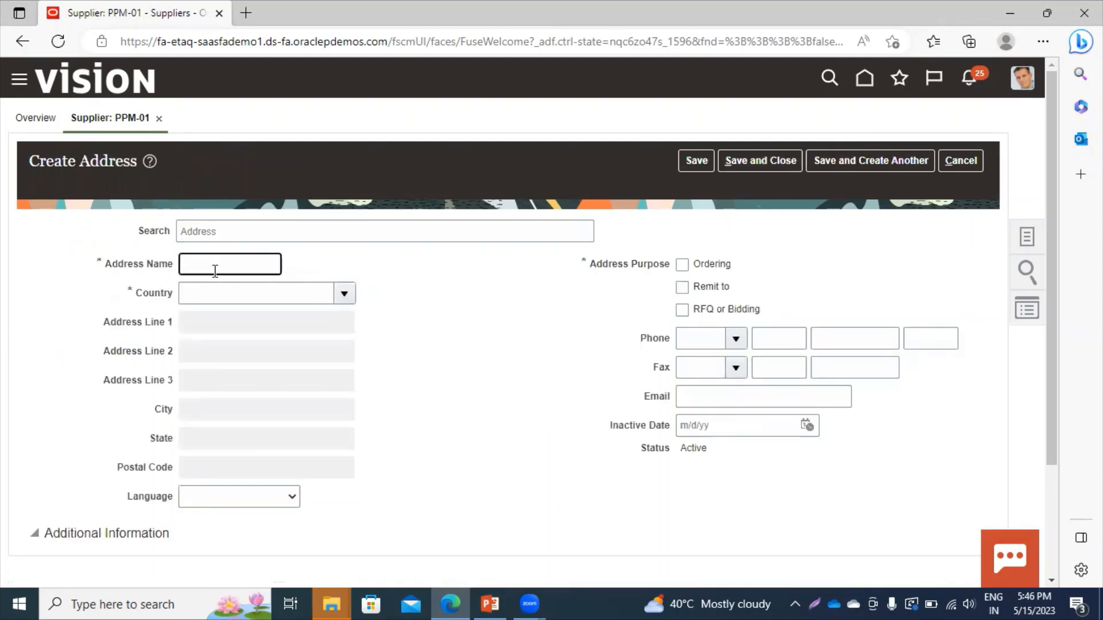
pyautogui.write('Site-01')
# Set the address country to United States by searching country code us.
pyautogui.click(322, 294)
pyautogui.write('US')
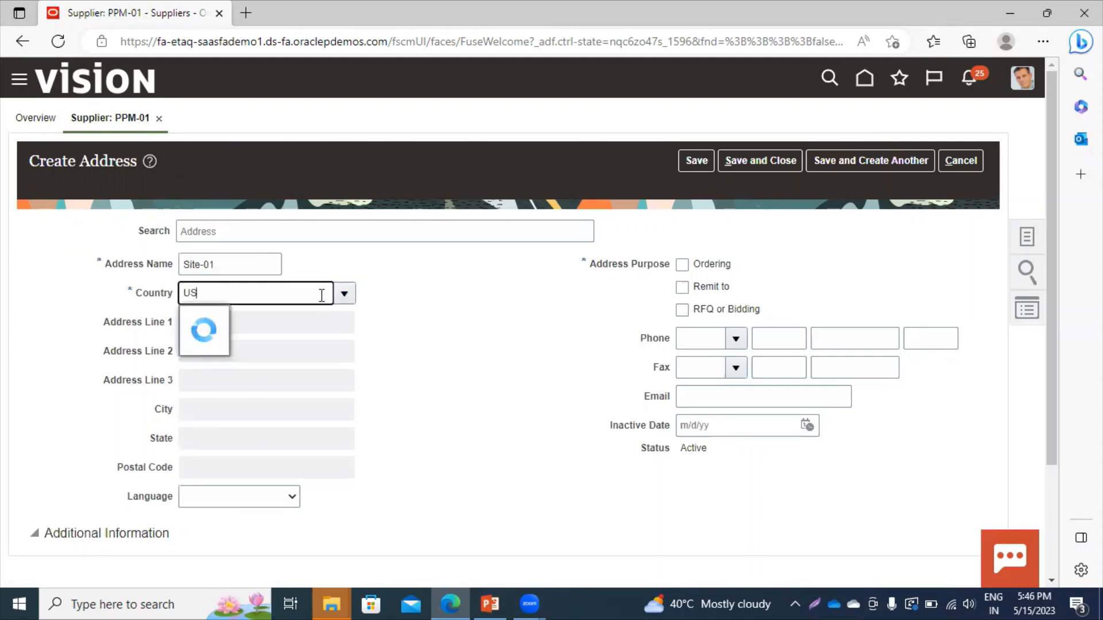
pyautogui.click(345, 295)
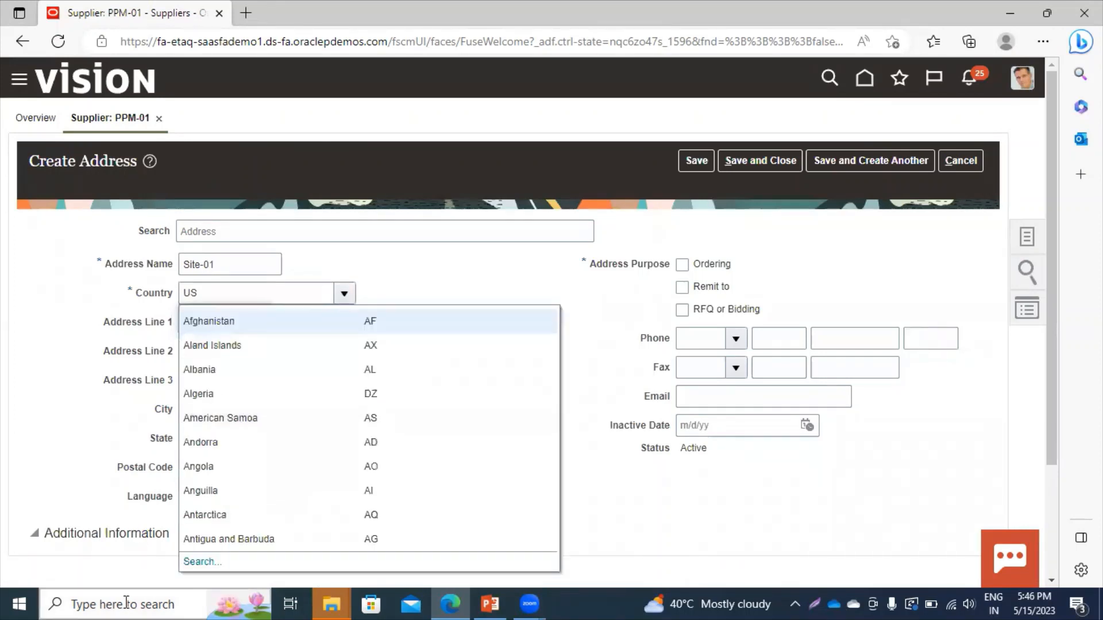
pyautogui.click(201, 561)
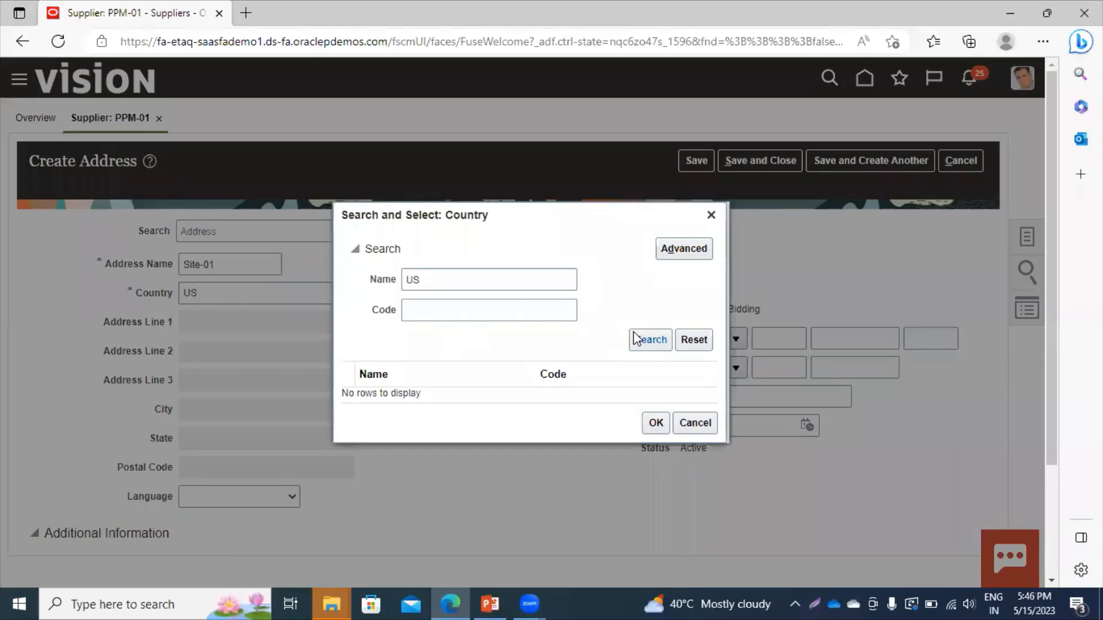
pyautogui.click(468, 312)
pyautogui.write('us')
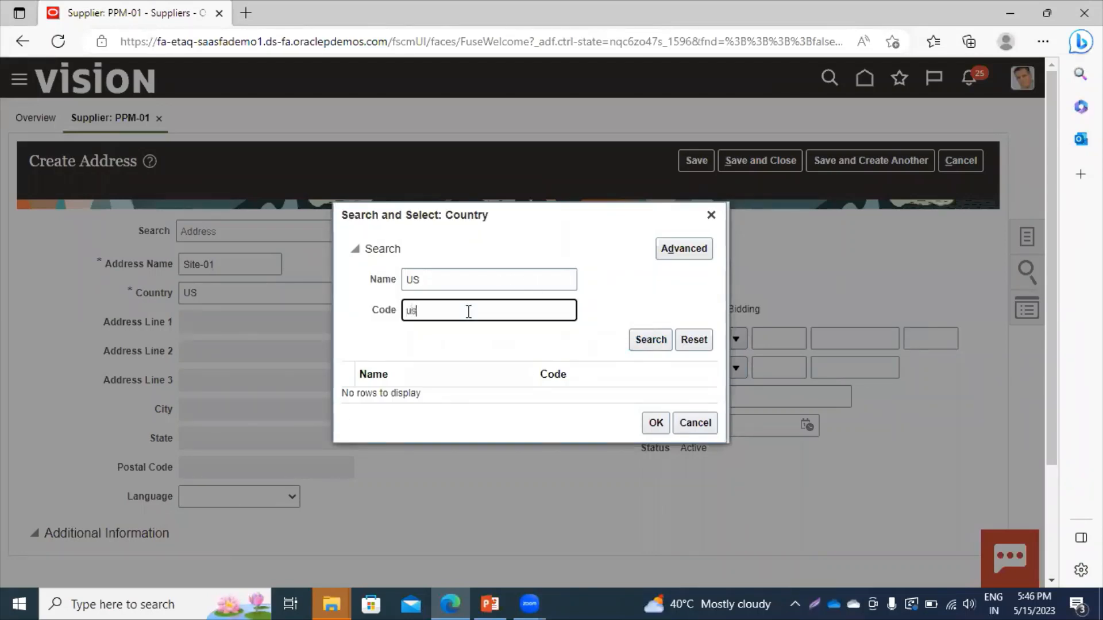
pyautogui.doubleClick(459, 279)
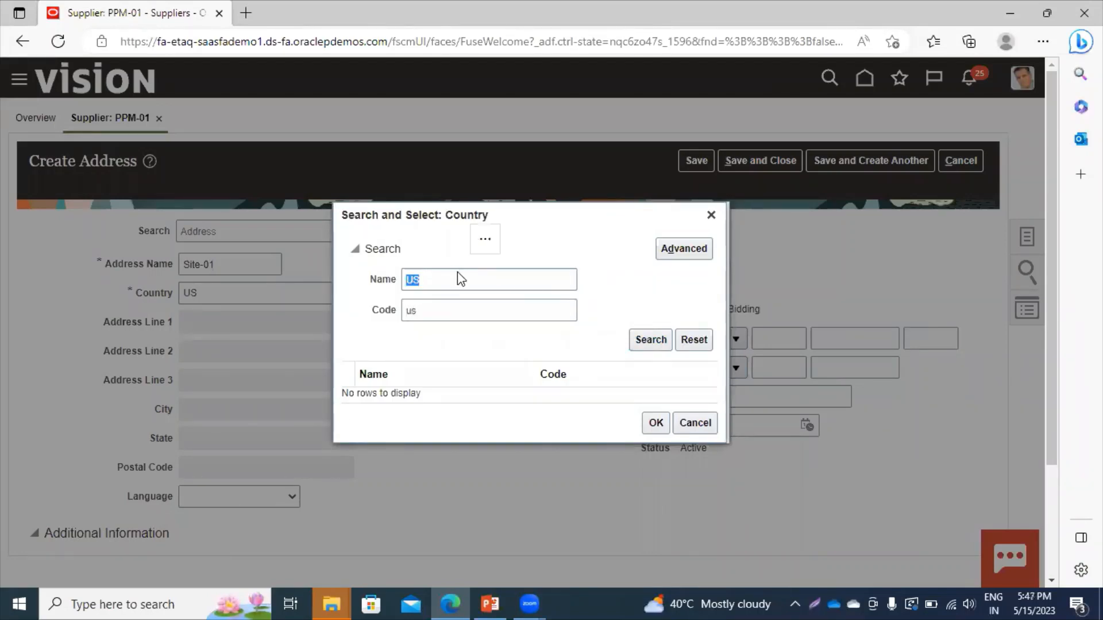
pyautogui.press('BackSpace')
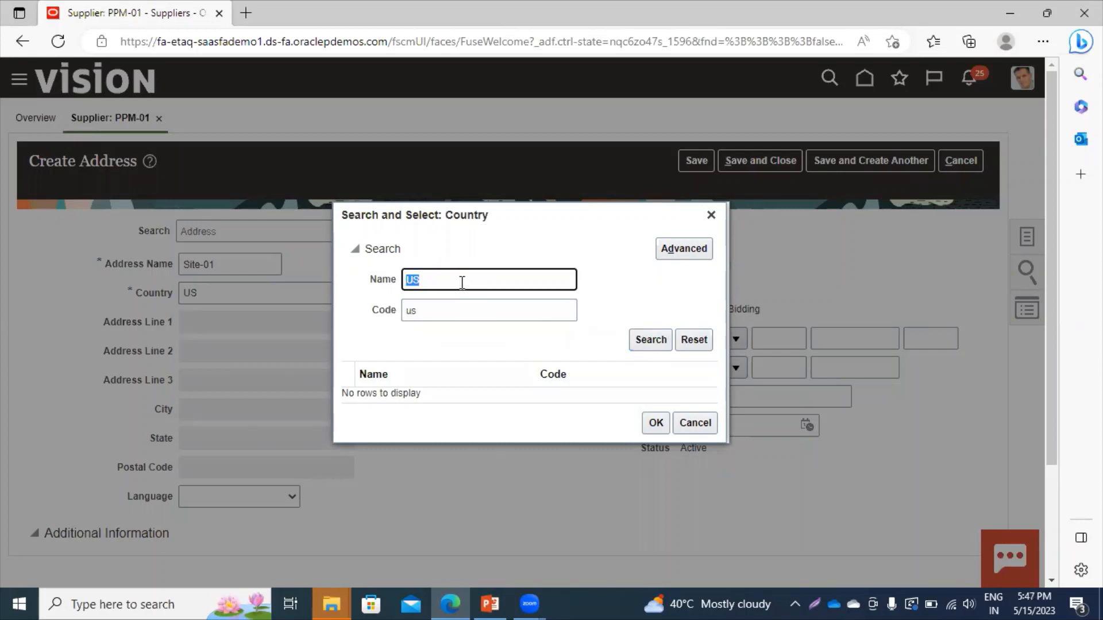
pyautogui.click(651, 344)
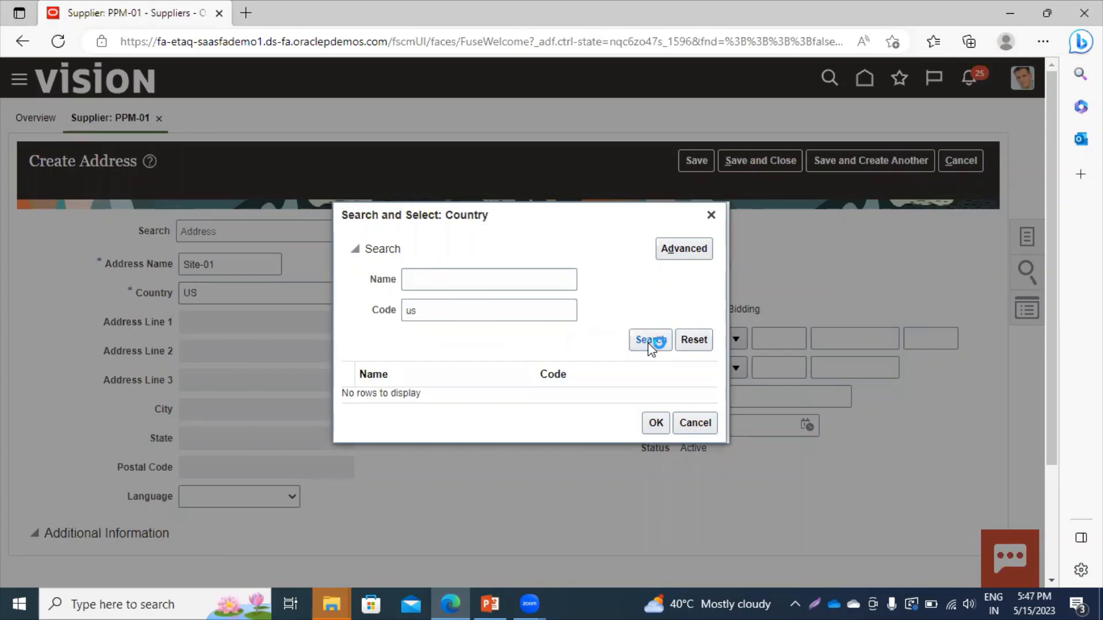
pyautogui.click(406, 390)
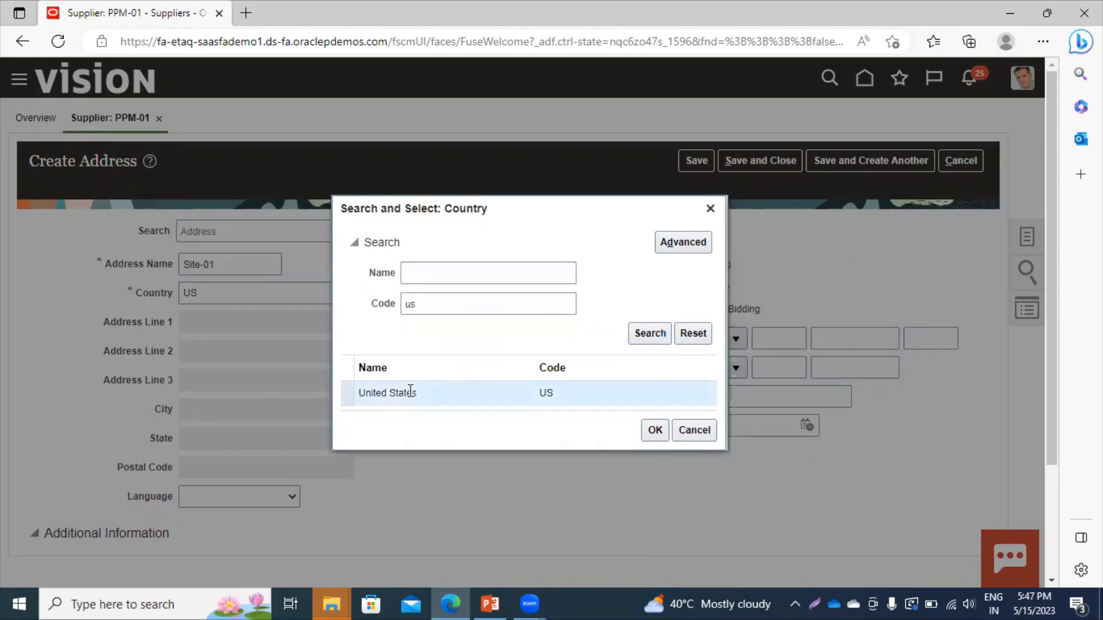
pyautogui.click(657, 434)
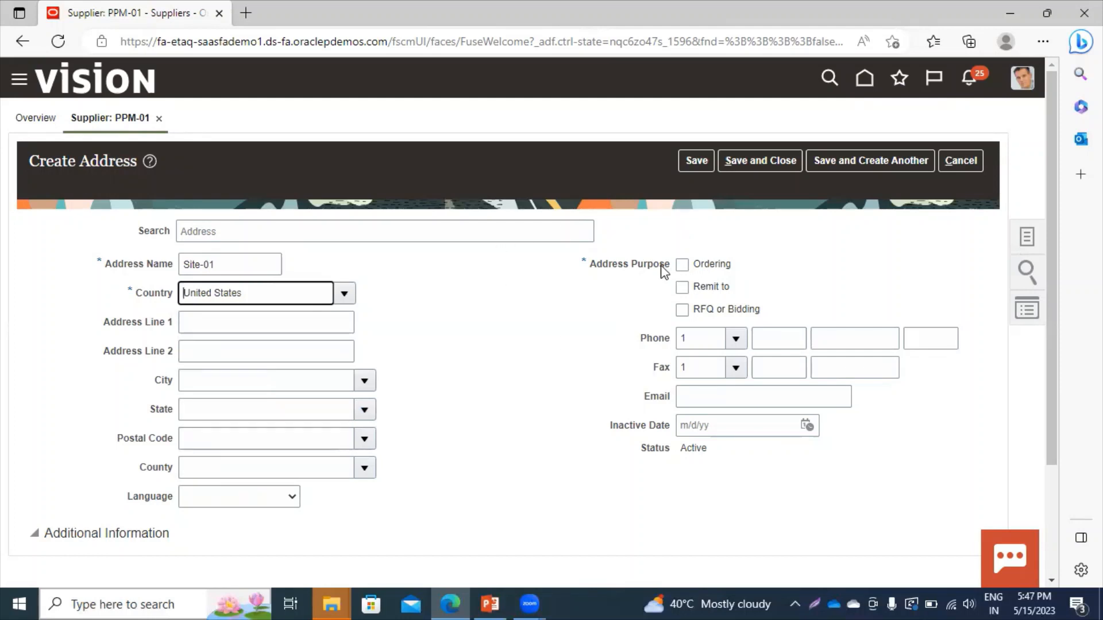
# Mark Site-01 for Ordering, Remit to and RFQ or Bidding, save it, and view the Sites list.
pyautogui.click(681, 267)
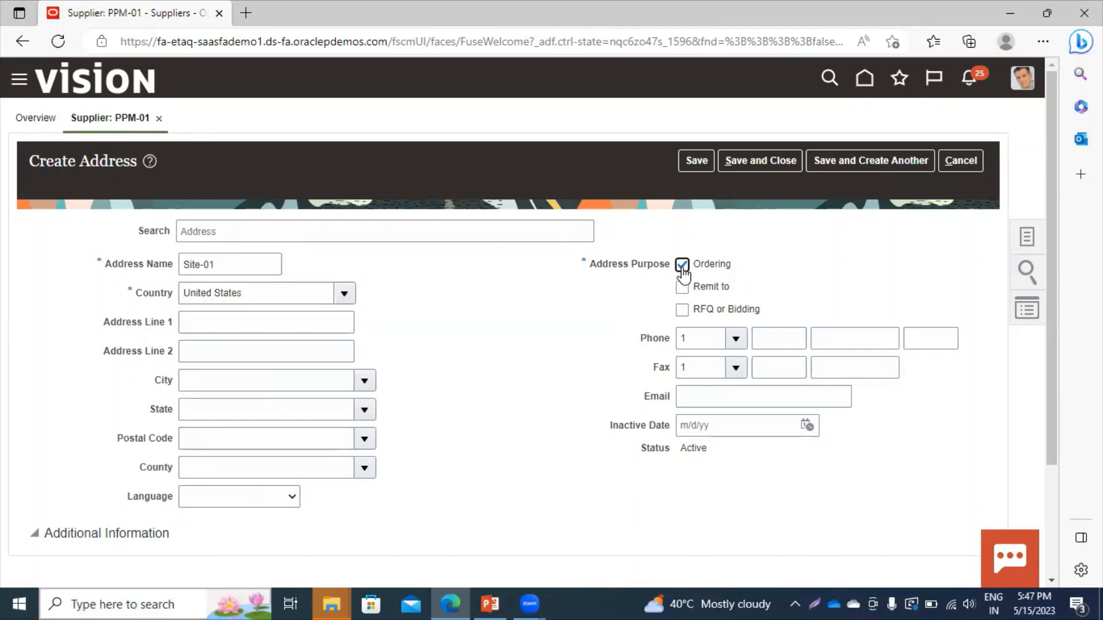
pyautogui.click(682, 289)
pyautogui.click(681, 310)
pyautogui.click(778, 160)
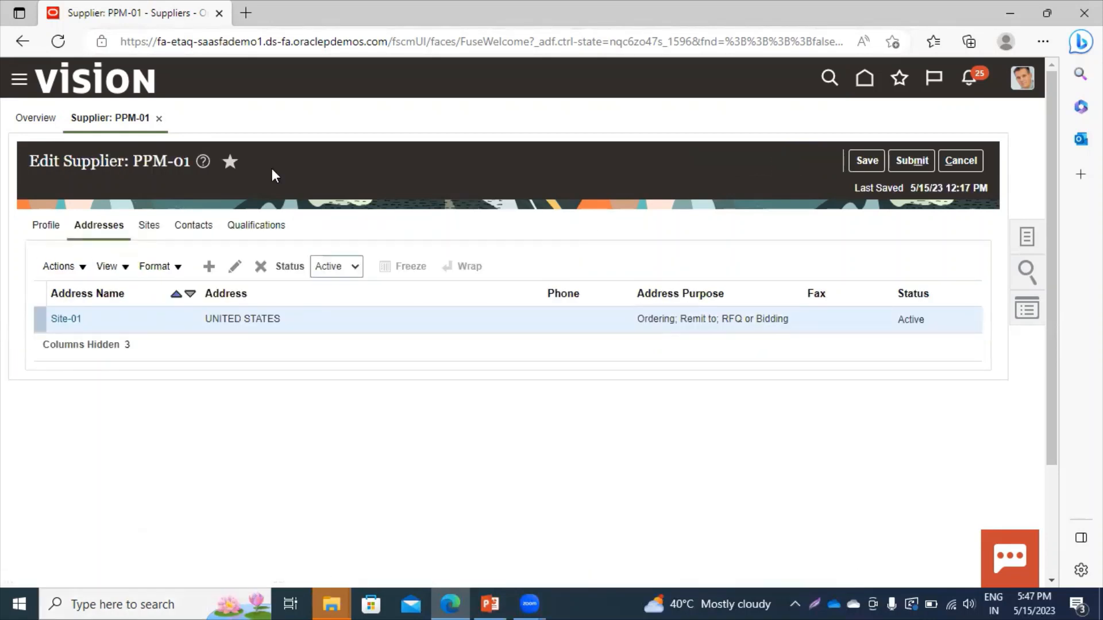
pyautogui.click(147, 226)
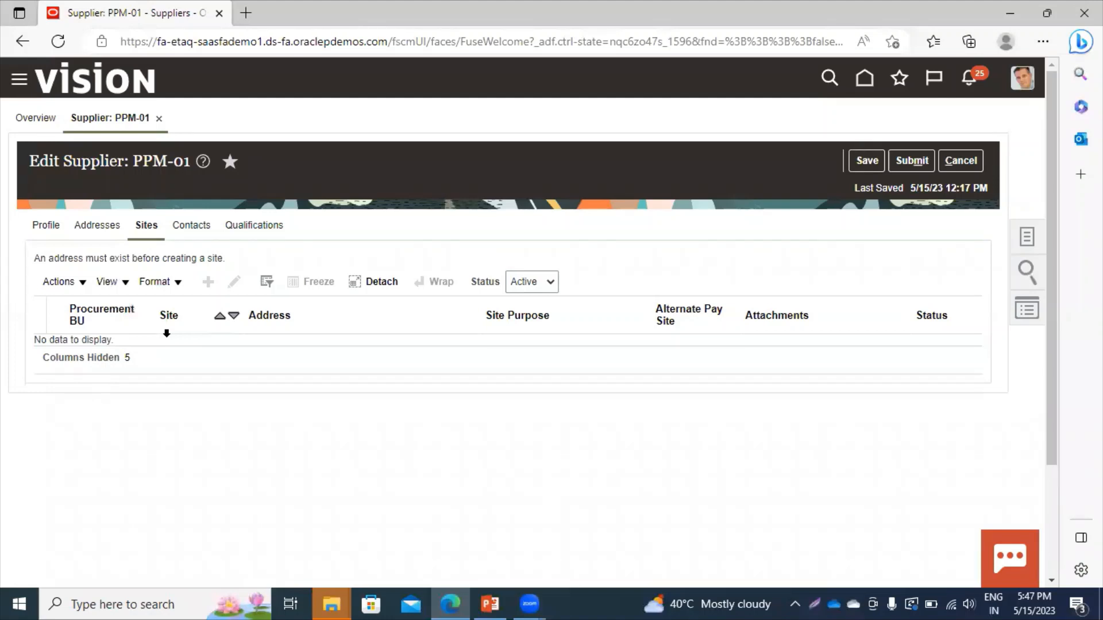
# From supplier PPM-01's Contacts tab, open a blank Create Contact form.
pyautogui.click(191, 227)
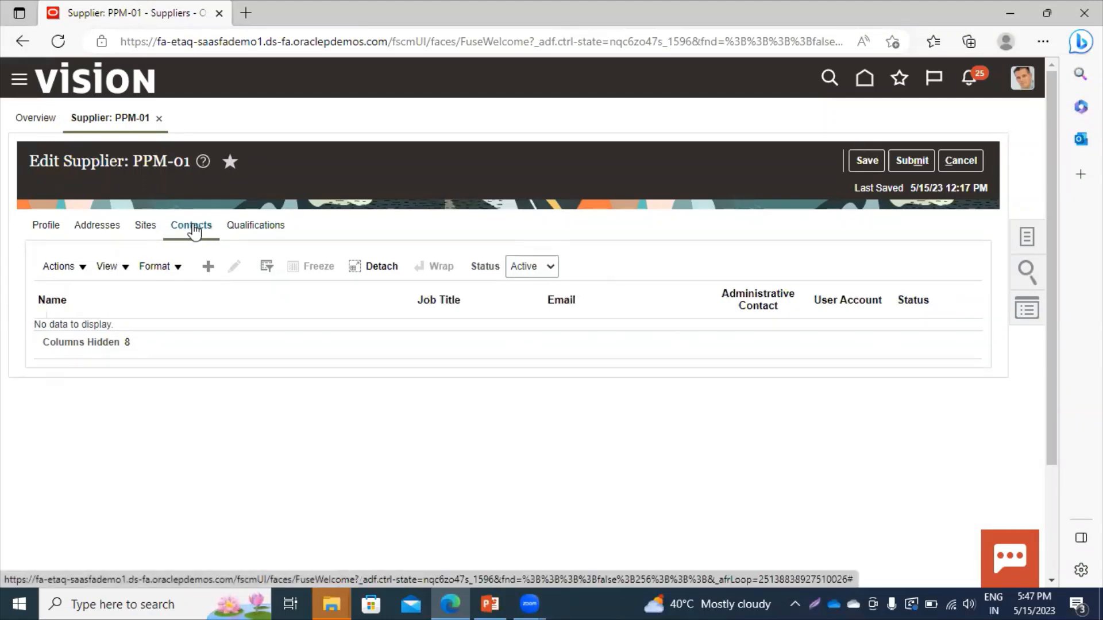
pyautogui.click(209, 267)
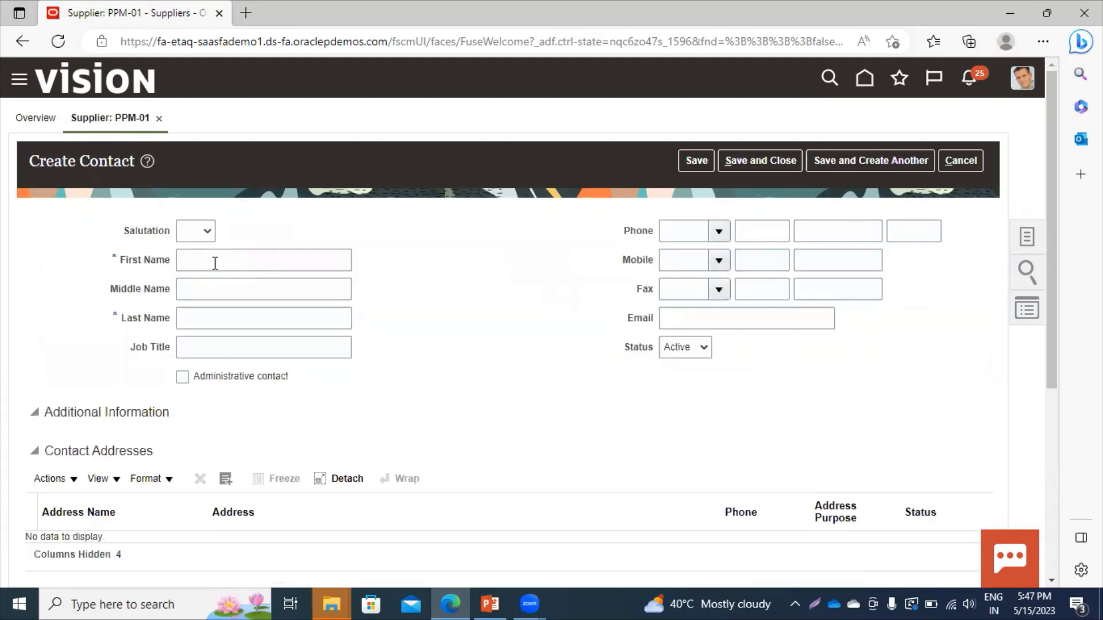
# Enter the contact's first name and last name in the Create Contact form.
pyautogui.click(214, 262)
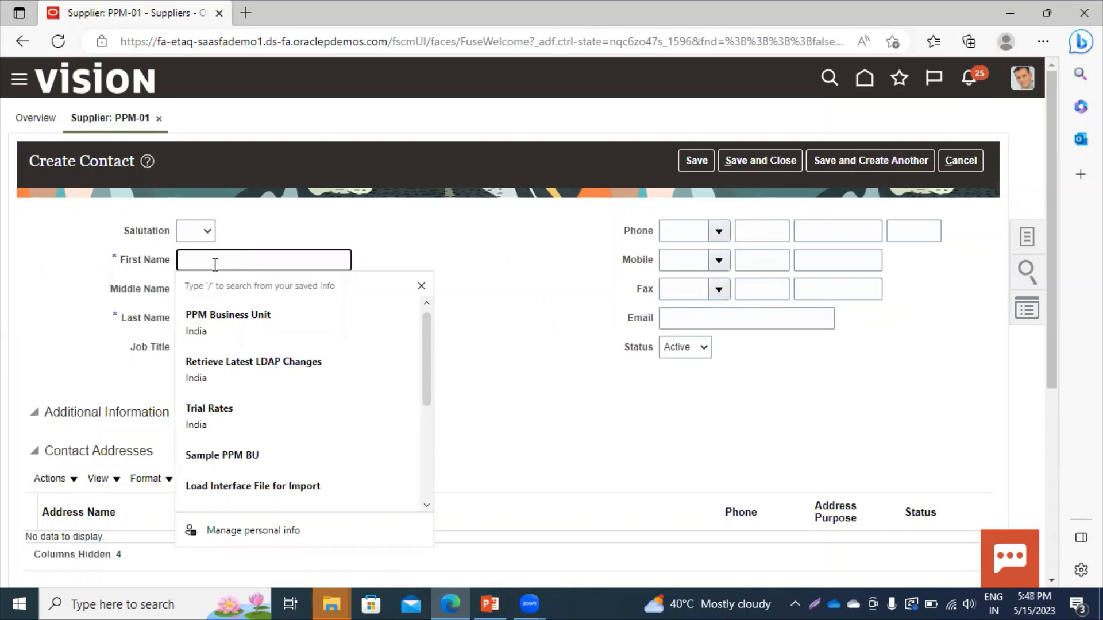
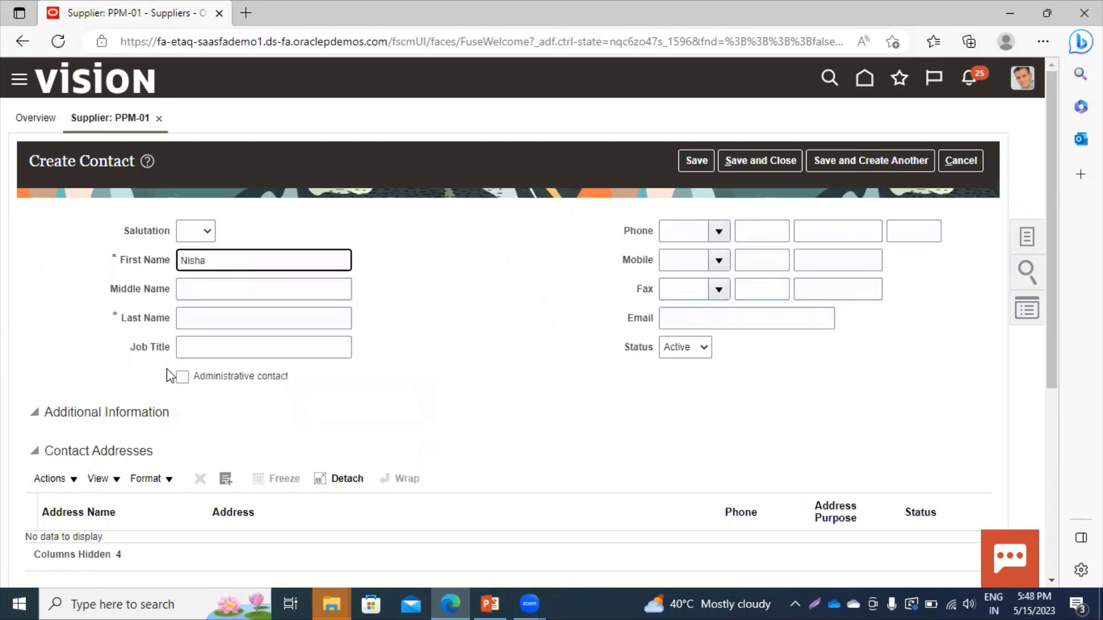
pyautogui.click(197, 333)
pyautogui.click(197, 321)
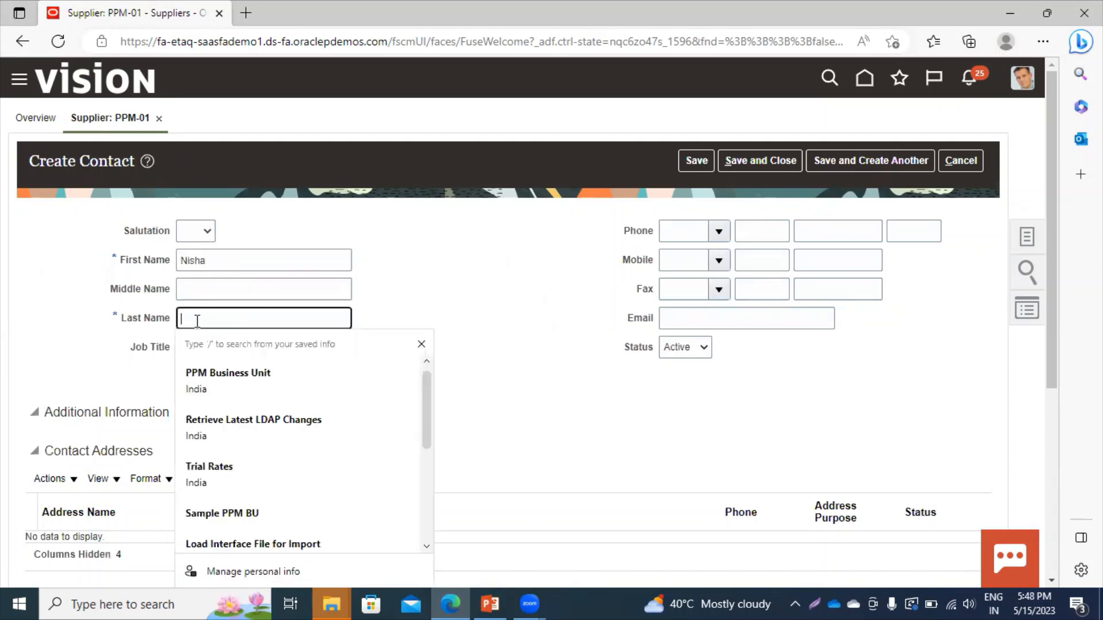
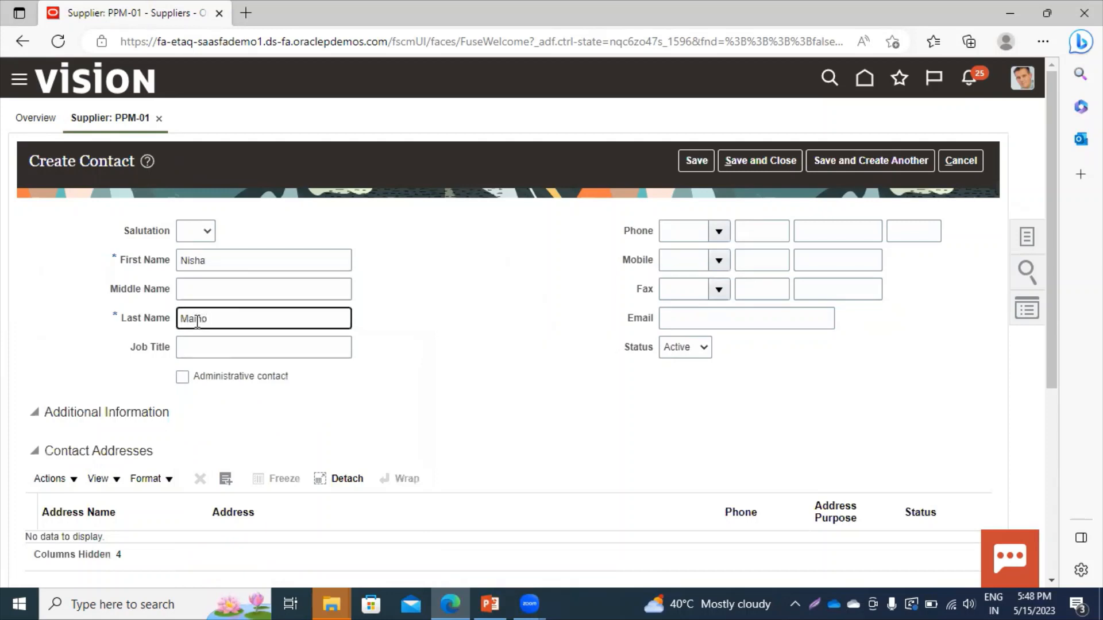
pyautogui.click(1052, 580)
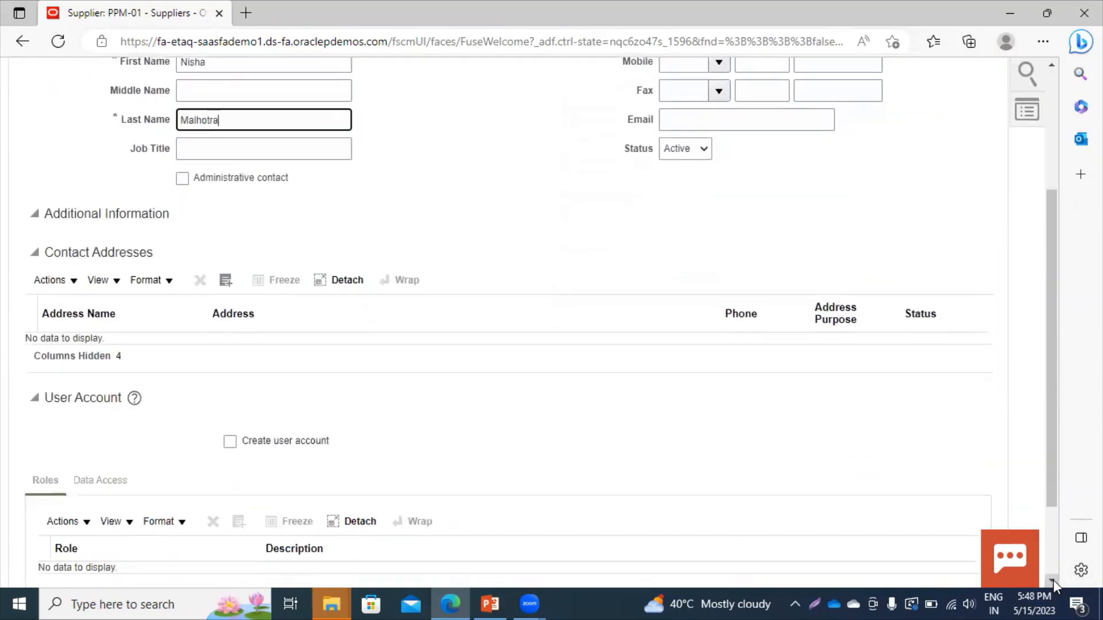
pyautogui.click(1053, 580)
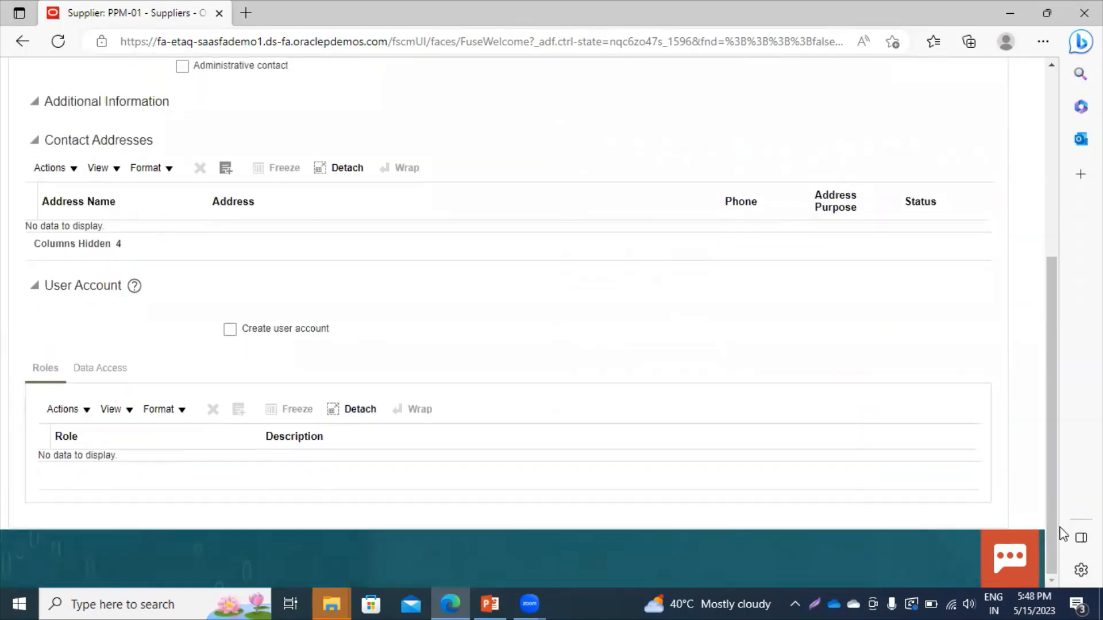
pyautogui.moveTo(1053, 528); pyautogui.dragTo(1041, 372)
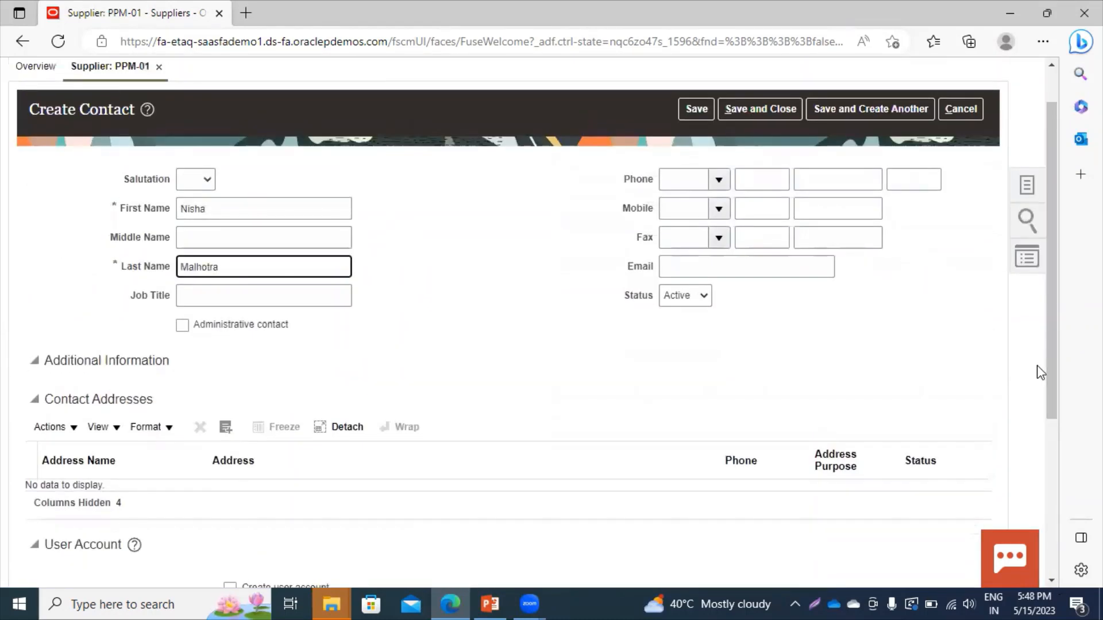
pyautogui.click(431, 327)
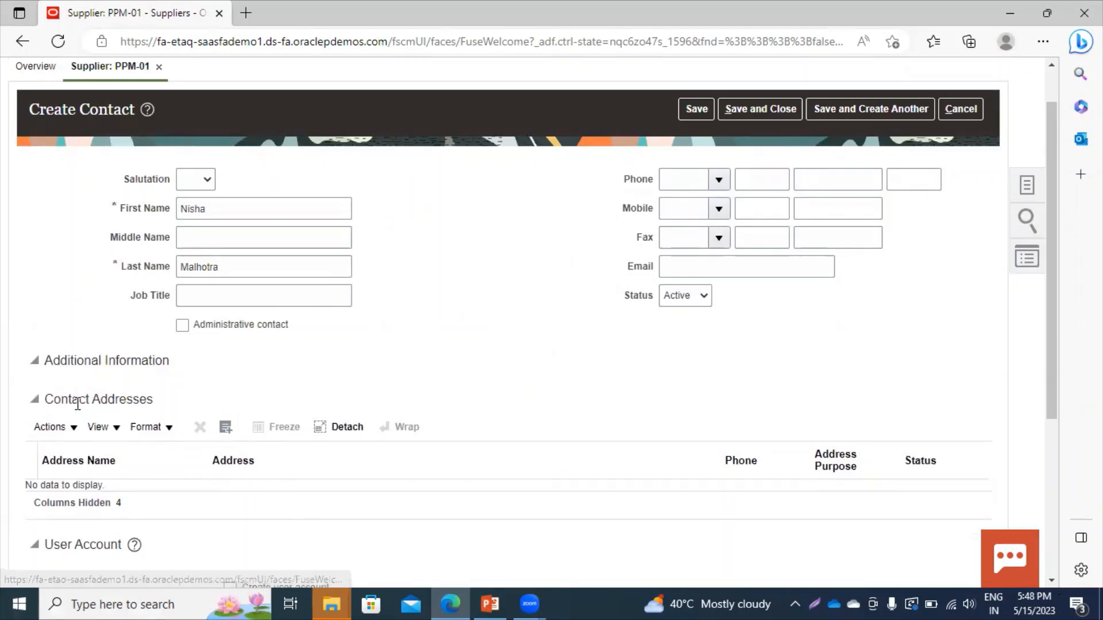
# Search the supplier's addresses for 'Site' to link to the contact, then dismiss the empty results.
pyautogui.click(226, 428)
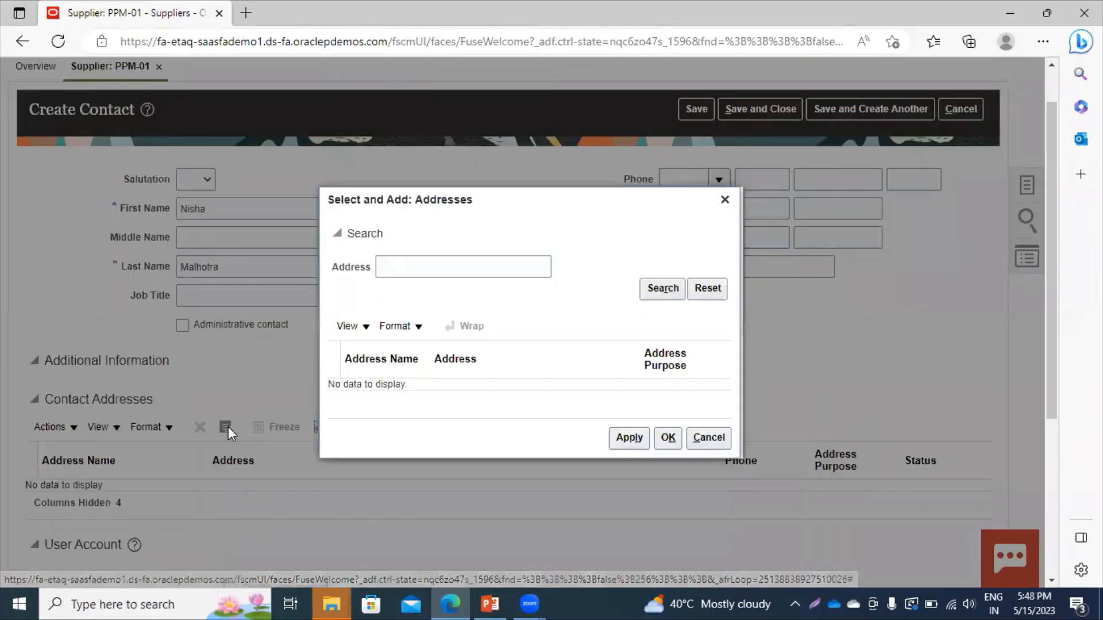
pyautogui.click(668, 289)
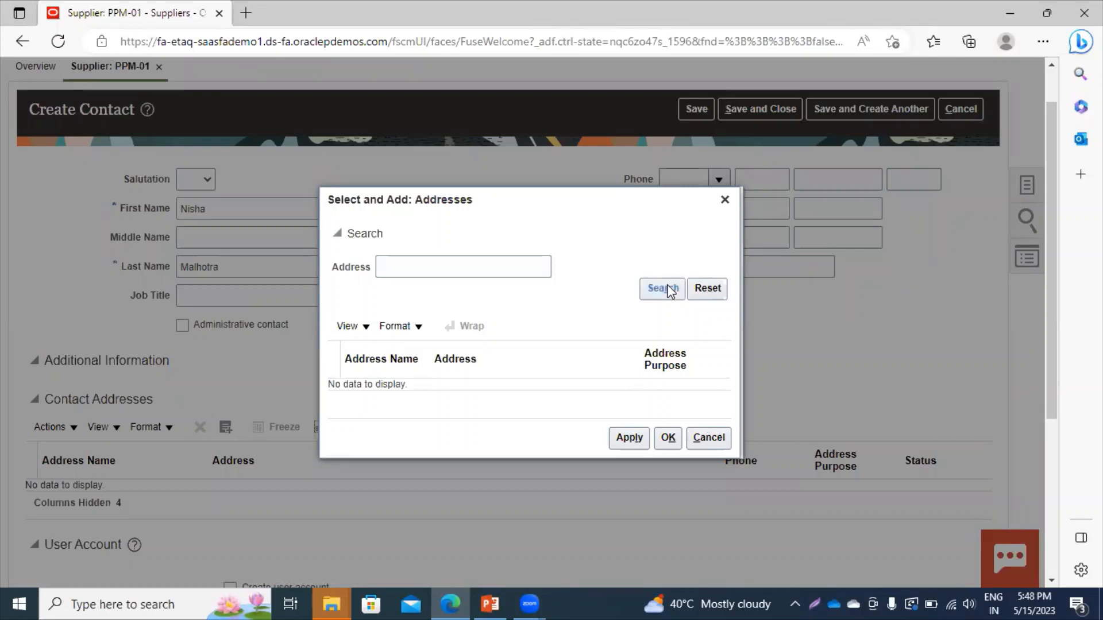
pyautogui.click(669, 290)
pyautogui.click(451, 265)
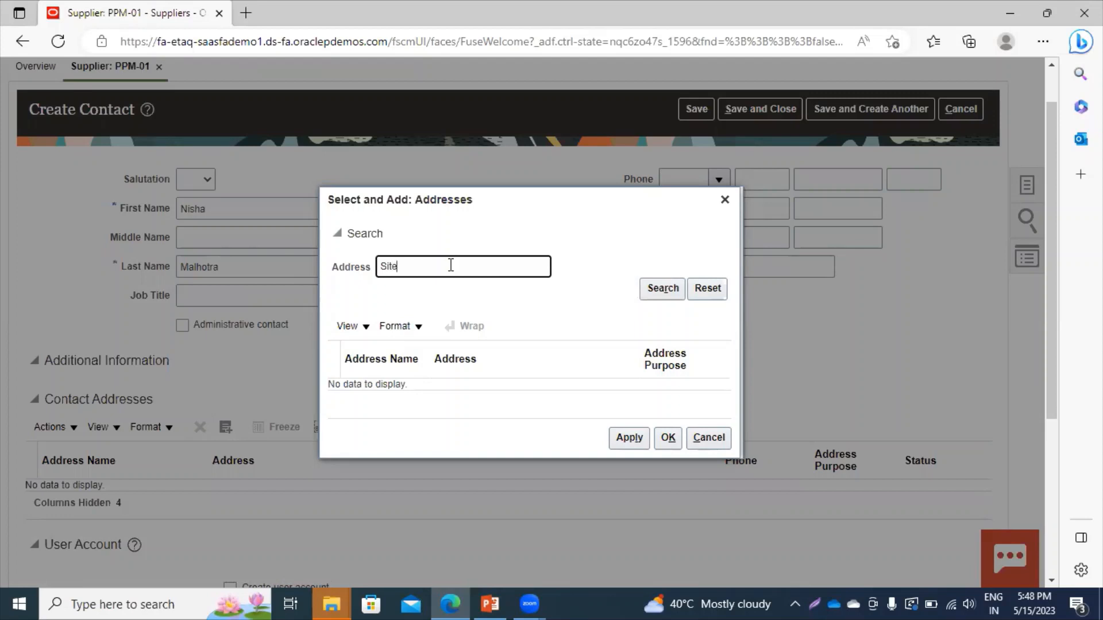
pyautogui.click(655, 293)
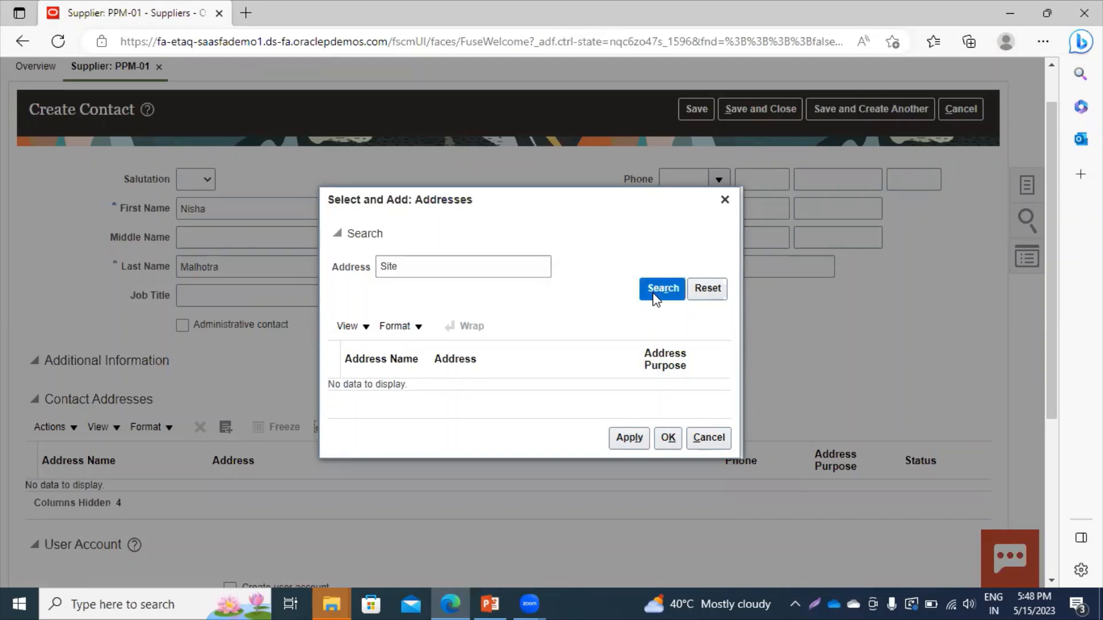
pyautogui.click(724, 200)
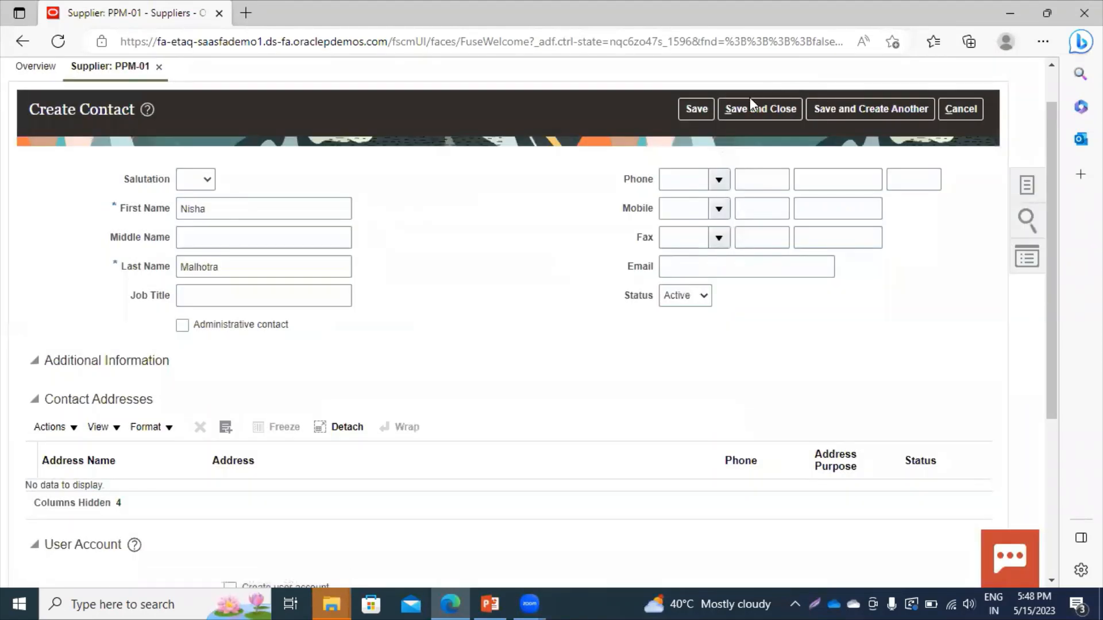
# Save and close the contact, save the supplier, and acknowledge the confirmation.
pyautogui.click(697, 110)
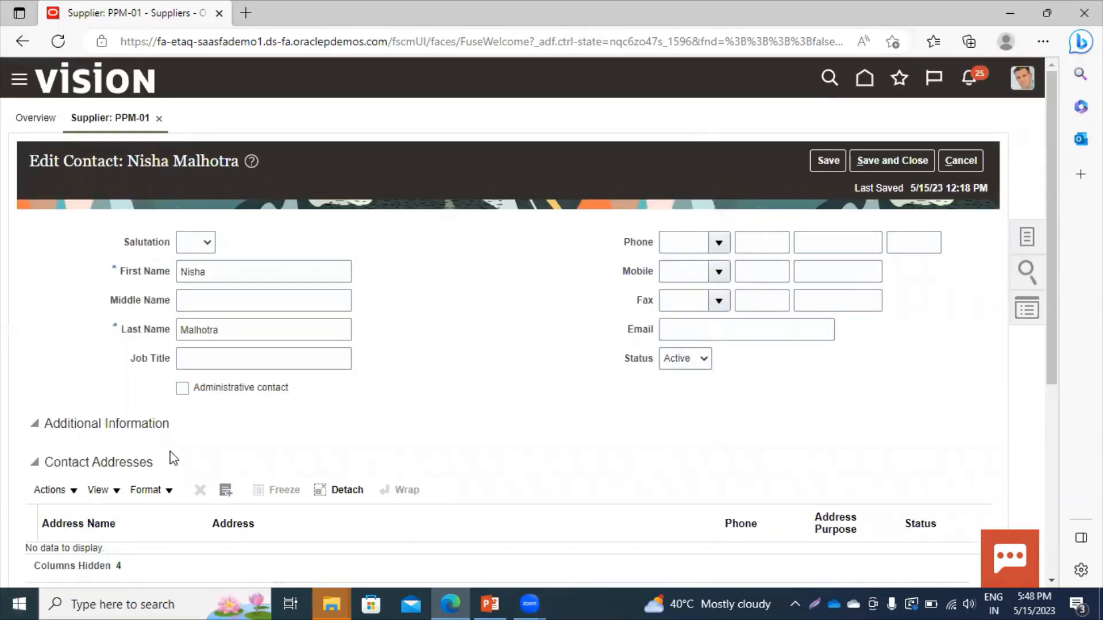
pyautogui.click(226, 494)
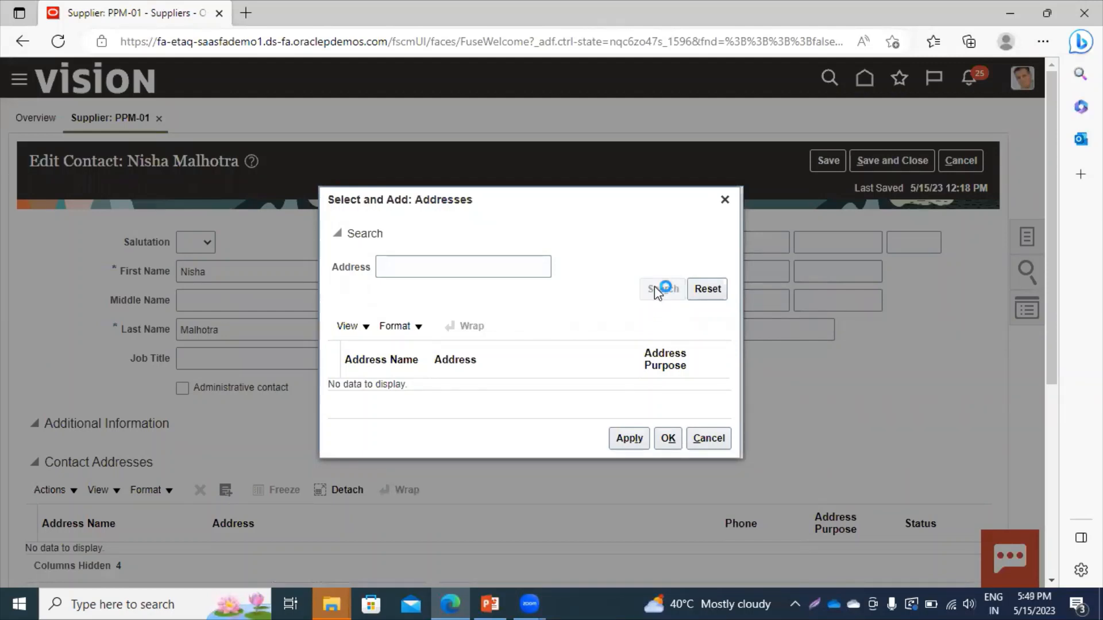
pyautogui.click(725, 199)
pyautogui.click(880, 158)
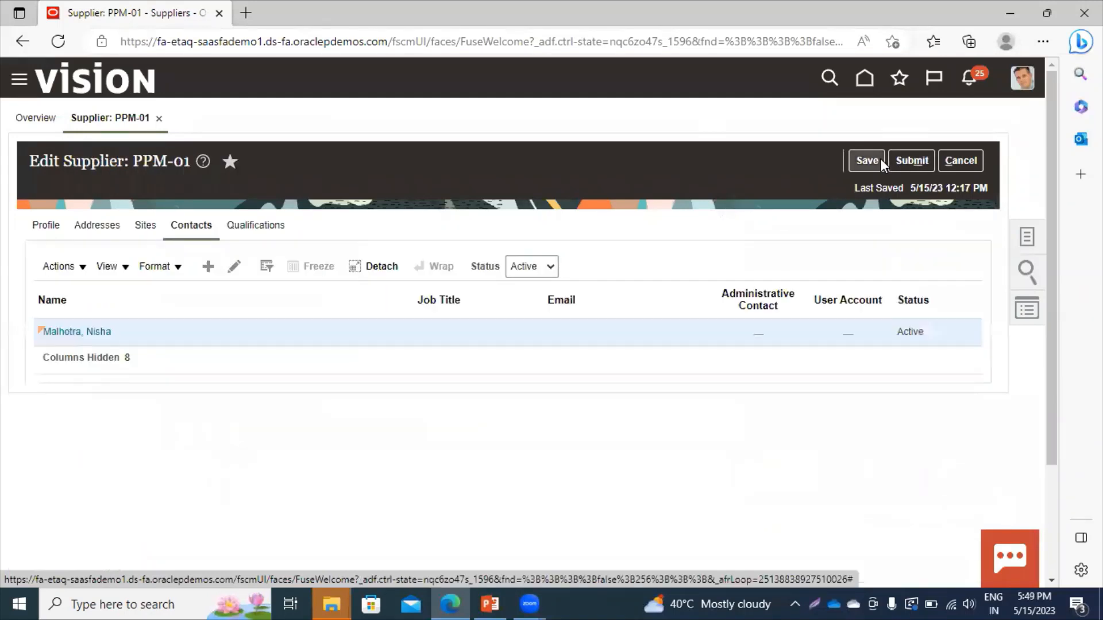
pyautogui.click(880, 158)
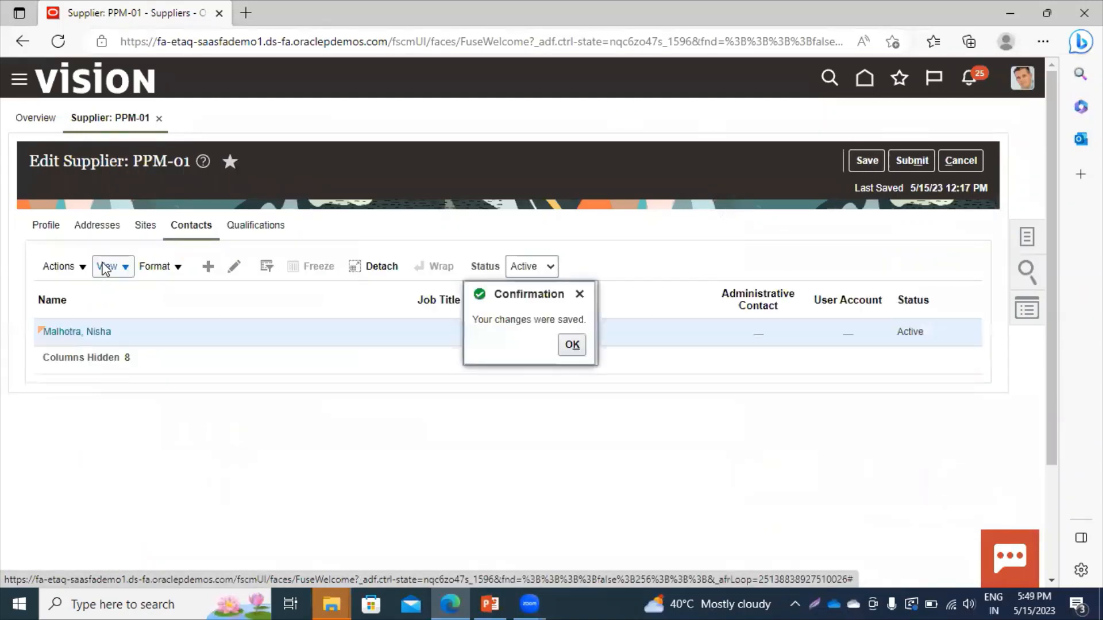
pyautogui.click(569, 346)
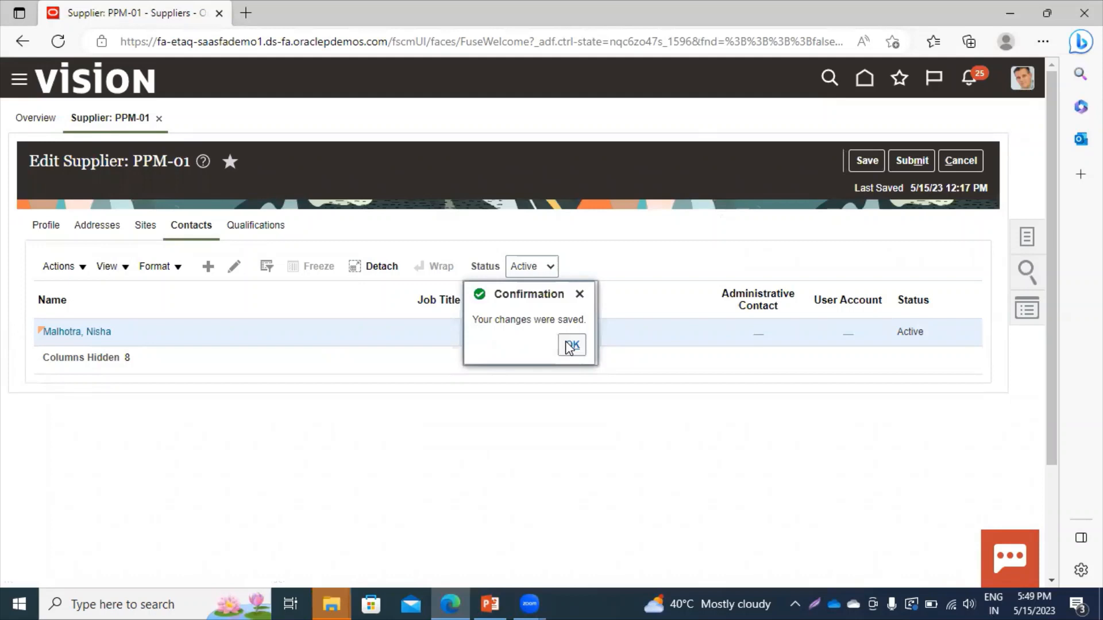
# Save the supplier again, check its addresses and contacts, and start another new contact.
pyautogui.click(864, 160)
pyautogui.click(143, 231)
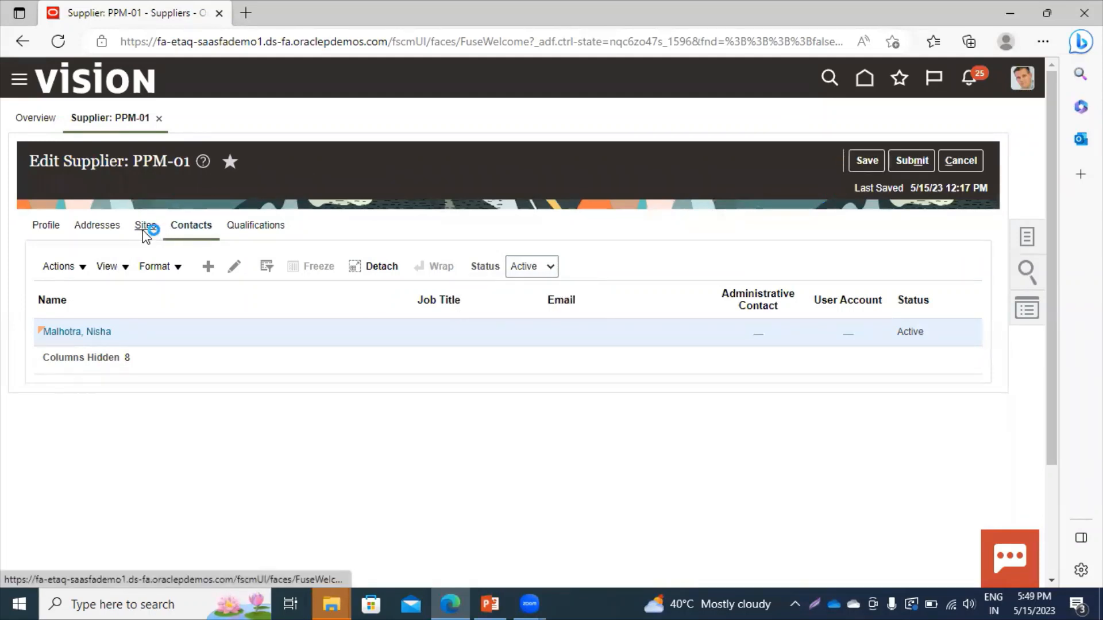
pyautogui.click(194, 228)
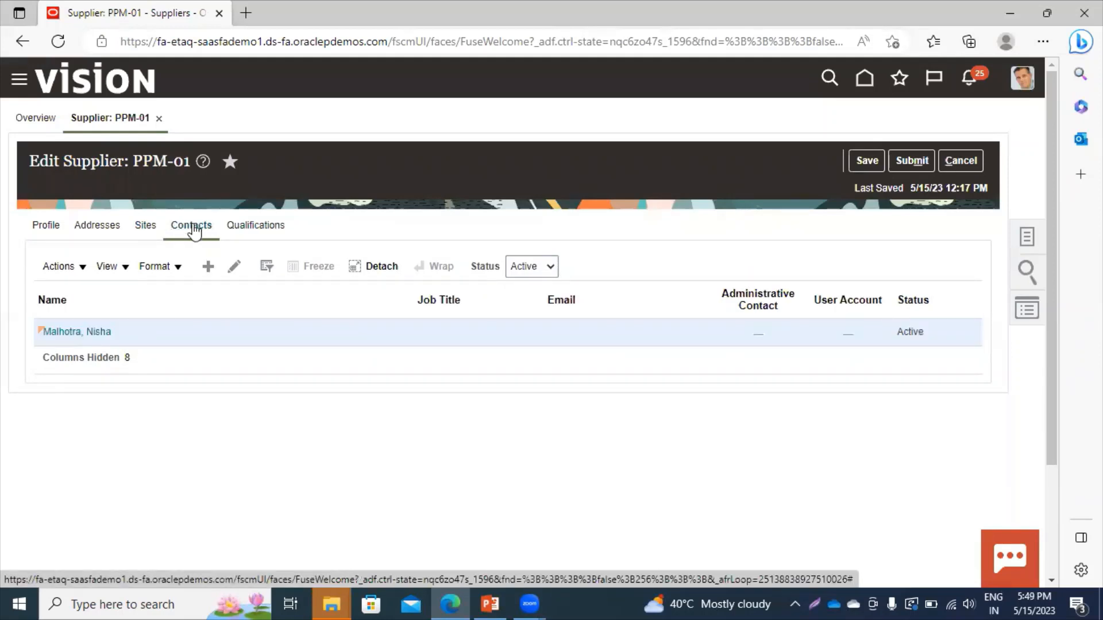
pyautogui.click(96, 228)
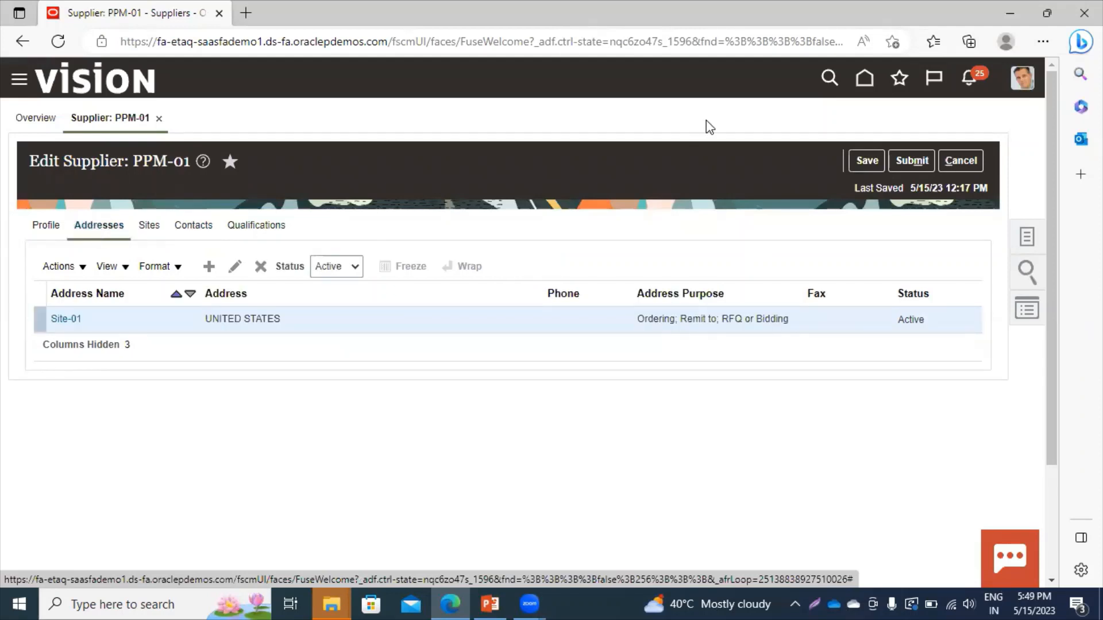
pyautogui.click(864, 162)
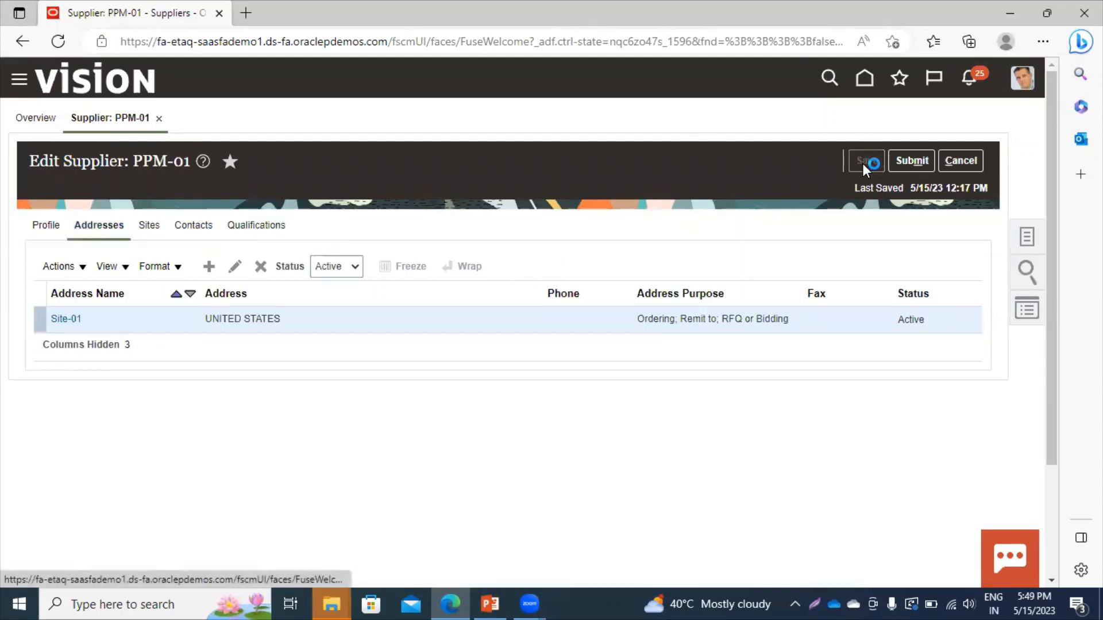
pyautogui.click(196, 233)
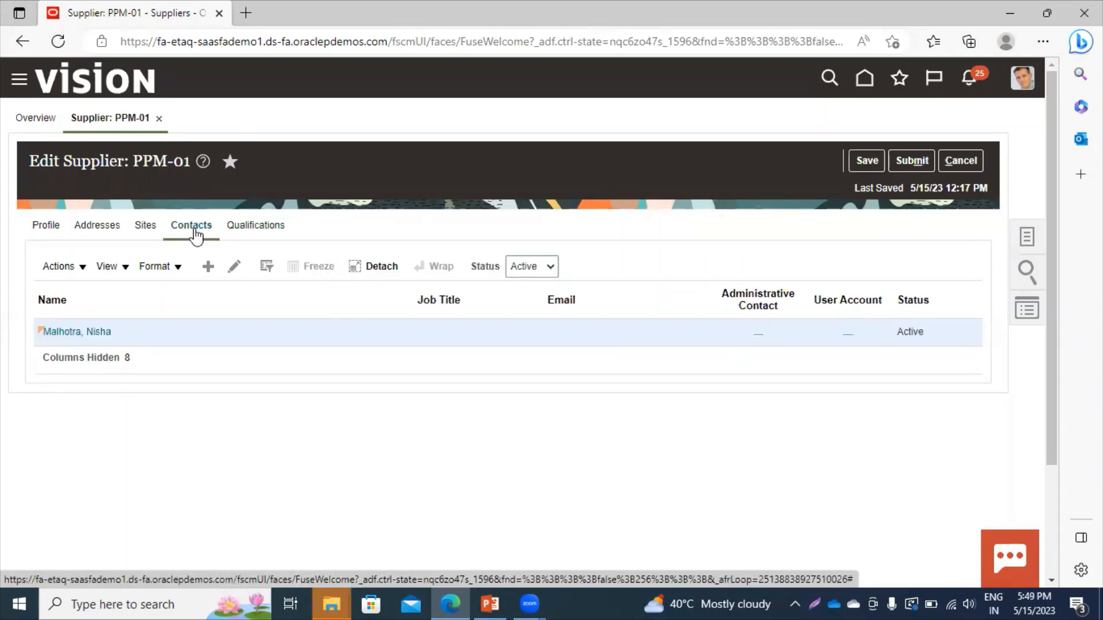
pyautogui.click(208, 266)
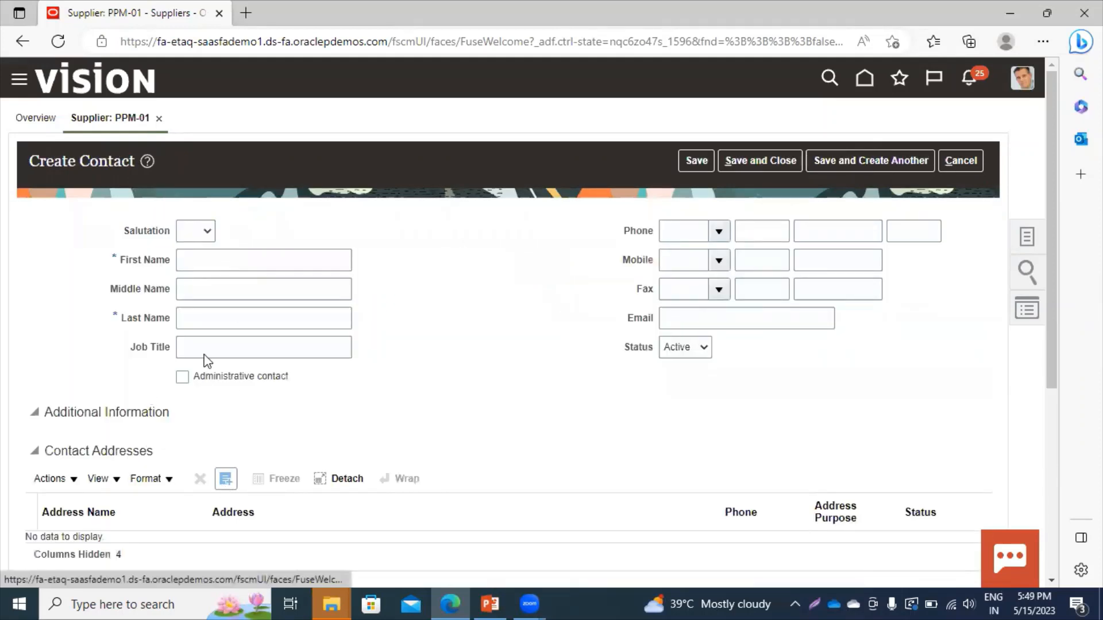
pyautogui.click(227, 479)
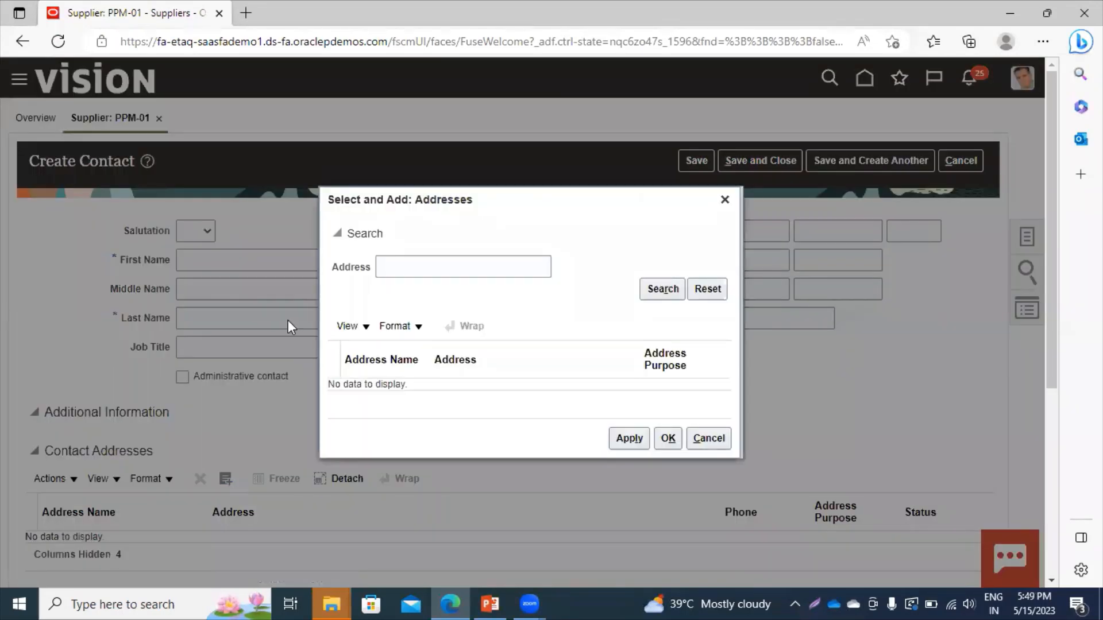
pyautogui.click(644, 290)
pyautogui.click(725, 200)
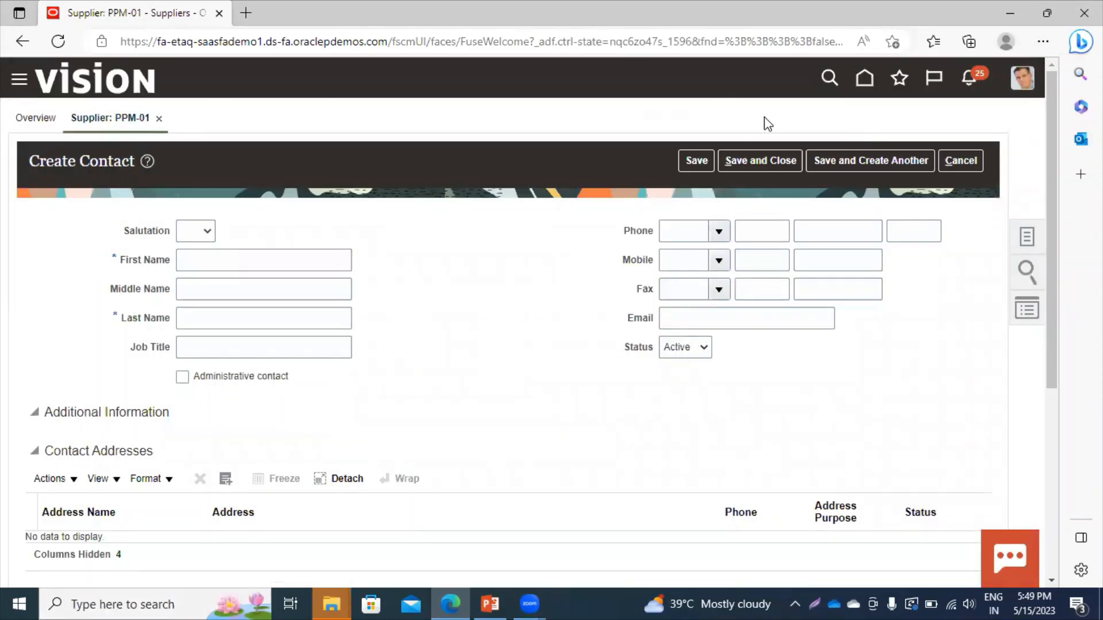
pyautogui.click(697, 160)
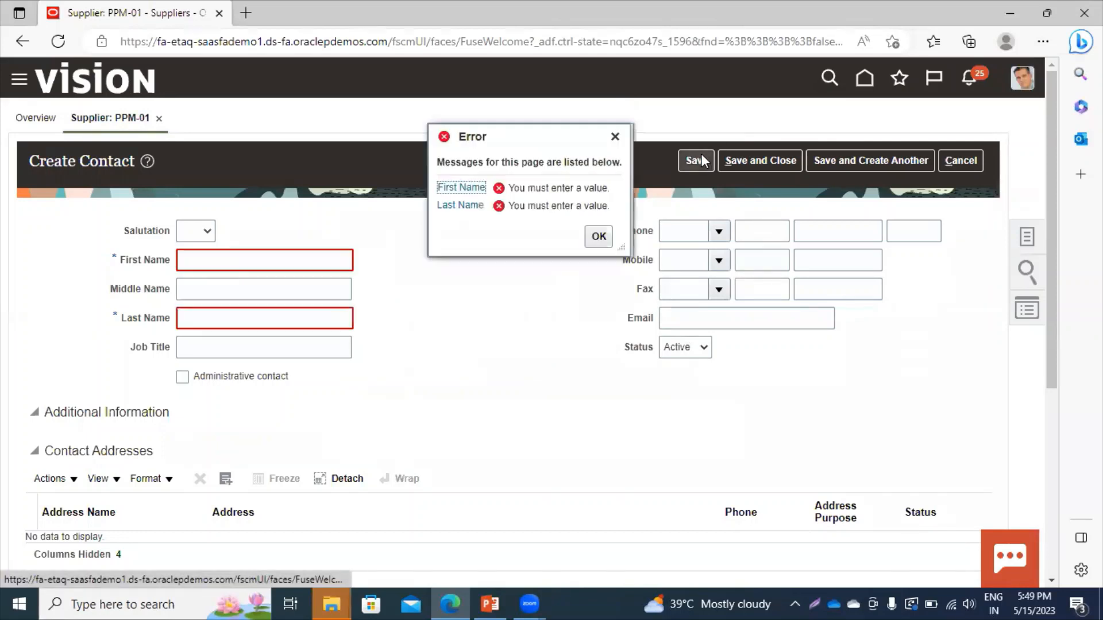
pyautogui.click(614, 137)
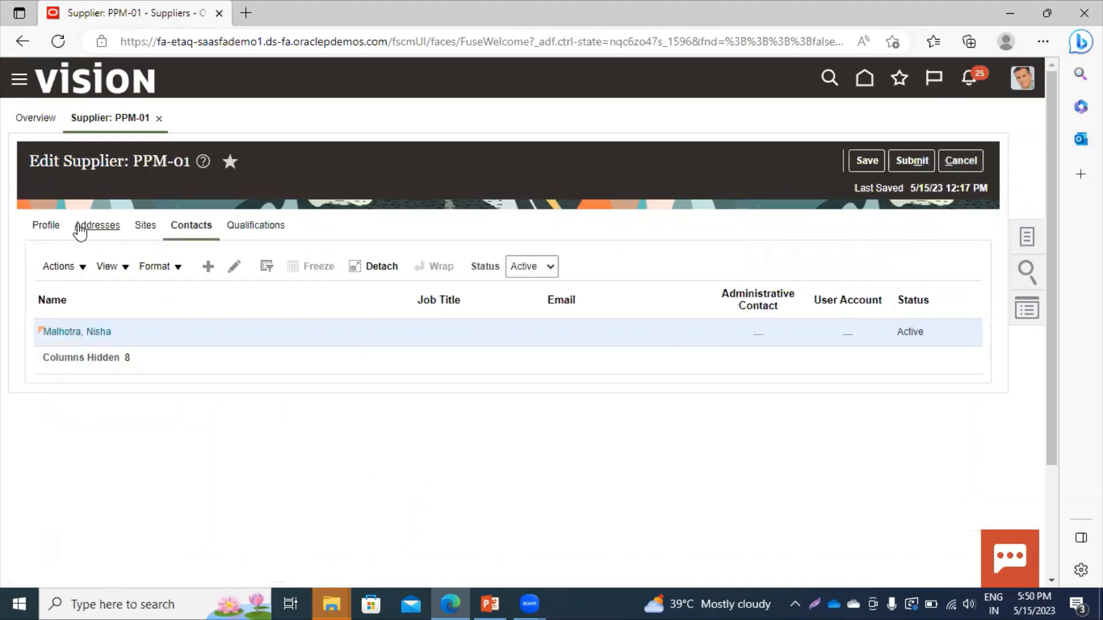
pyautogui.click(89, 226)
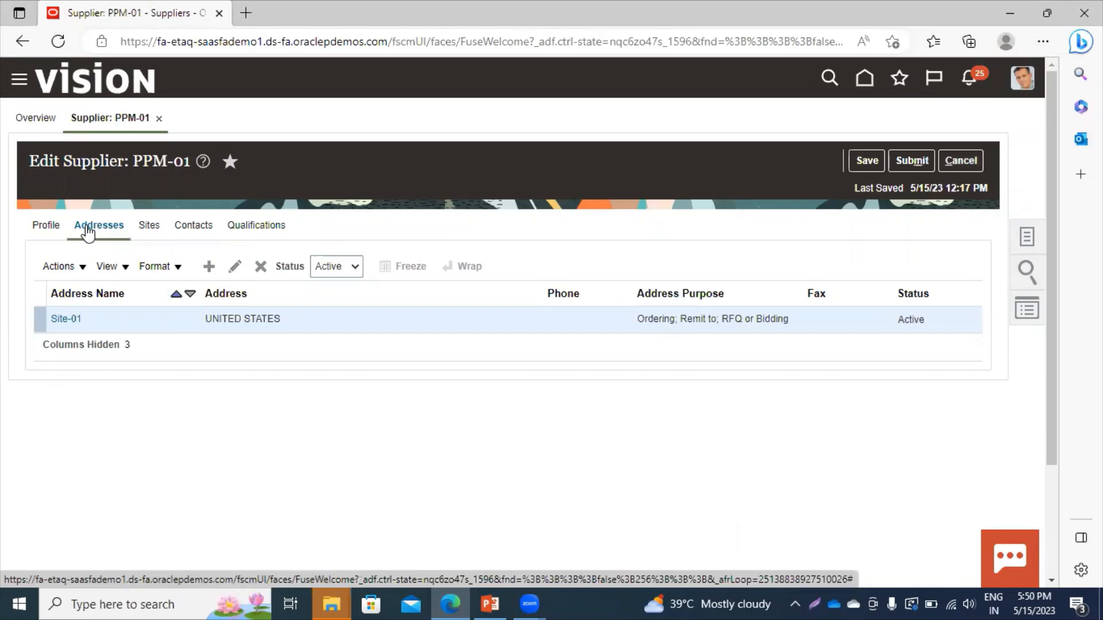
# Create a new address named Site-02 with country United States.
pyautogui.click(209, 267)
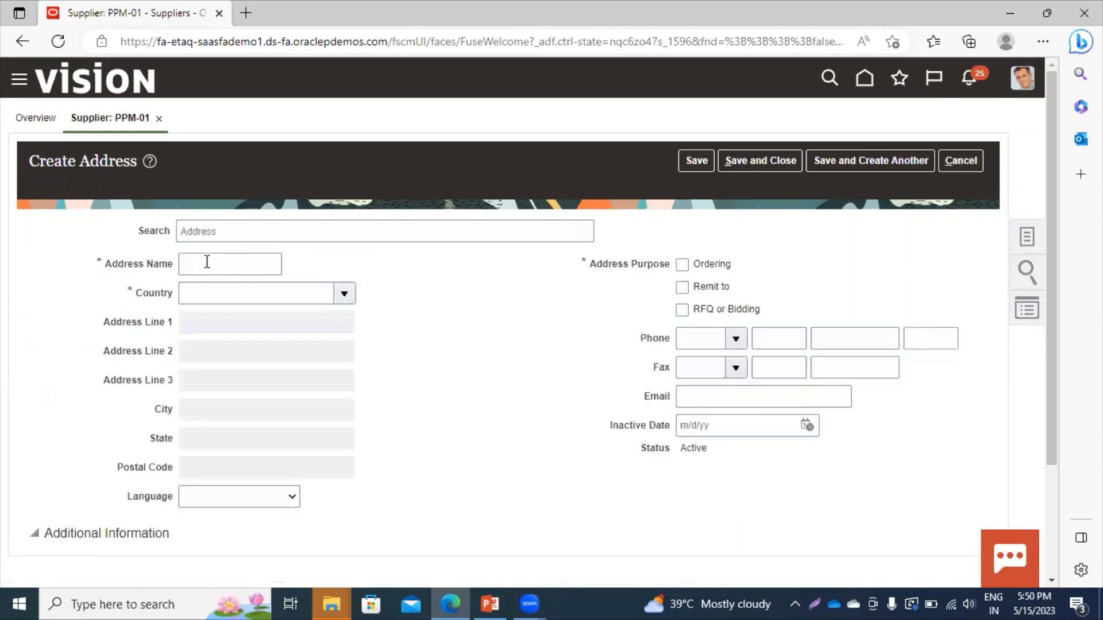
pyautogui.click(220, 263)
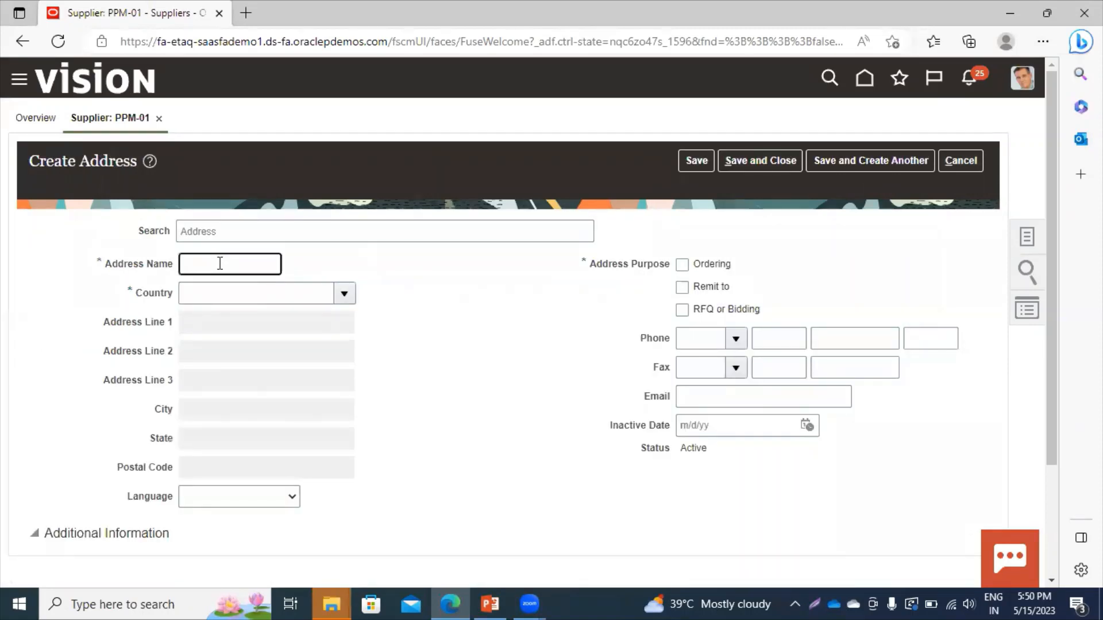
pyautogui.write('Site-02')
pyautogui.click(325, 296)
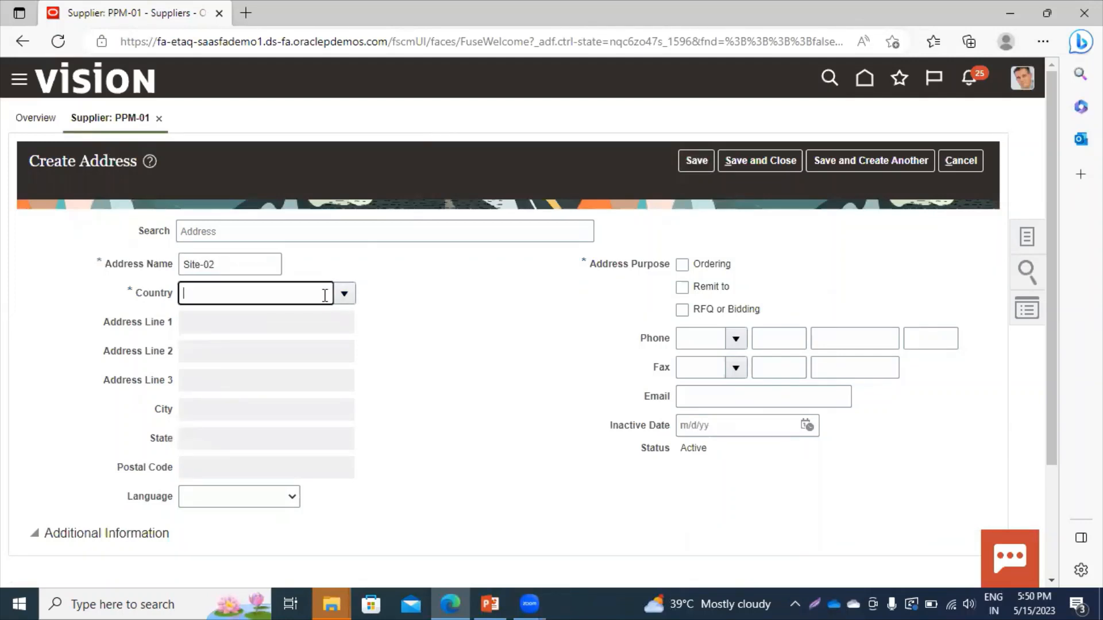
pyautogui.write('united')
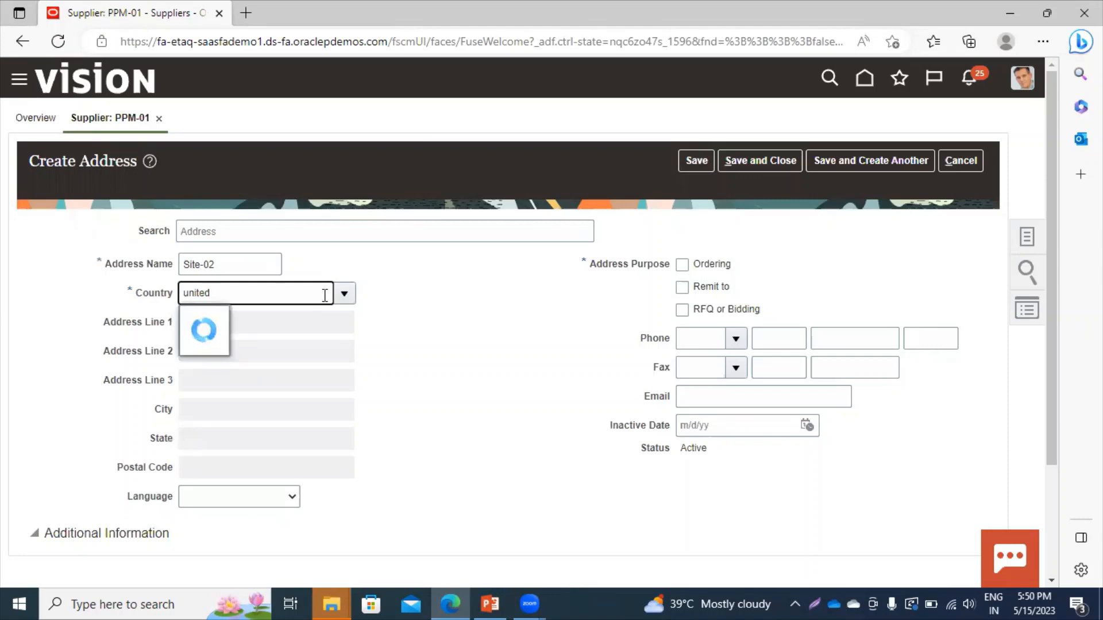
pyautogui.click(251, 373)
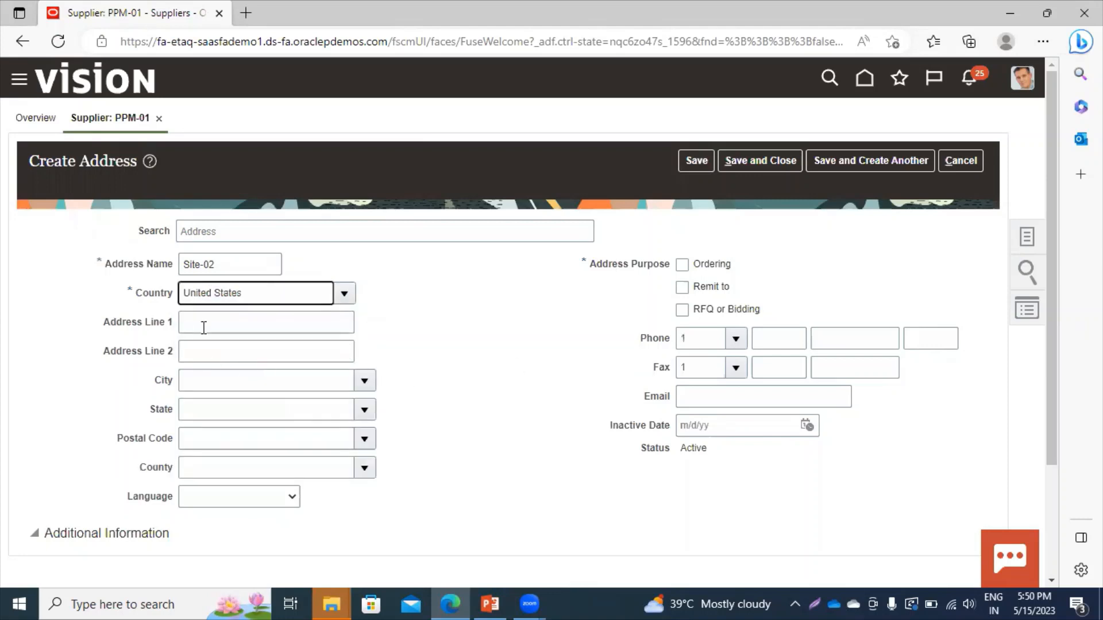
# Mark Site-02 for Ordering, Remit to and RFQ or Bidding, then save and close it.
pyautogui.click(682, 265)
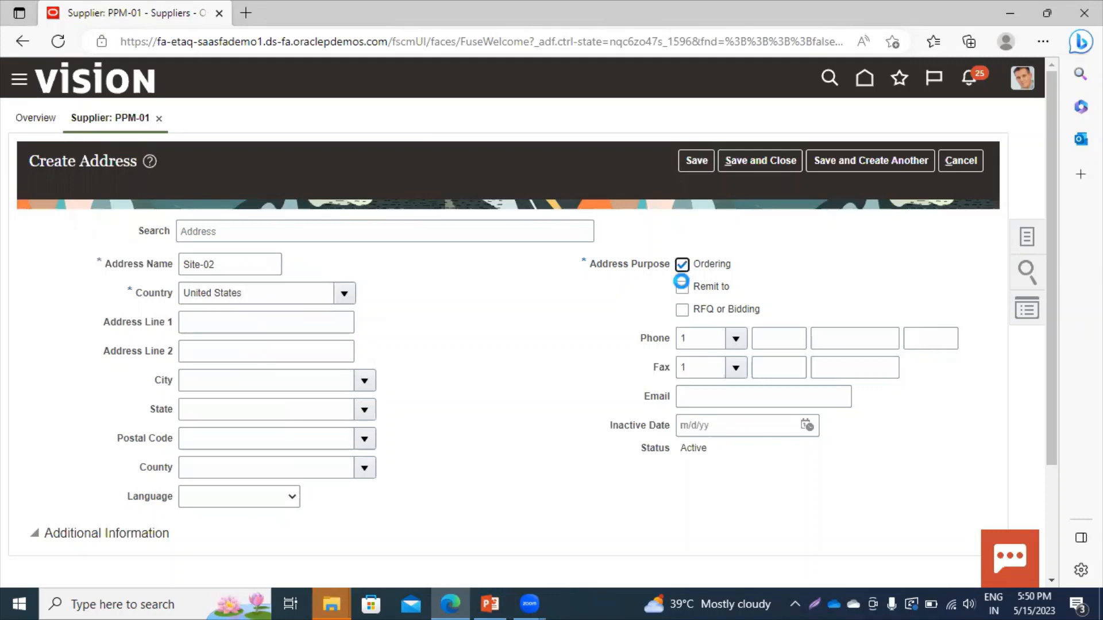
pyautogui.click(681, 287)
pyautogui.click(682, 310)
pyautogui.scroll(-3, 1051, 578)
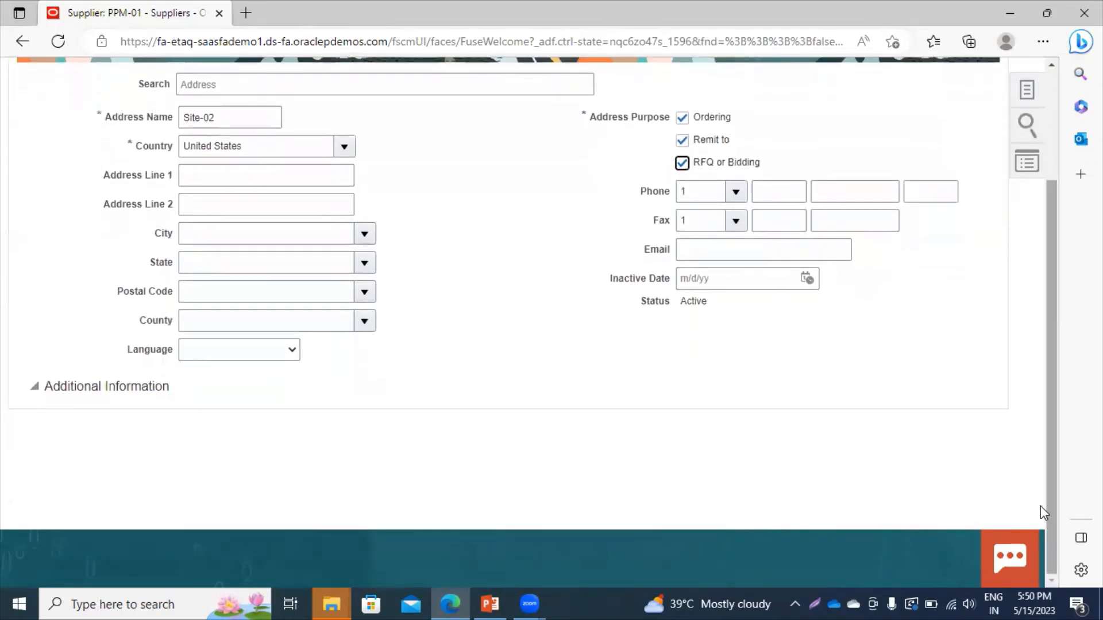
pyautogui.moveTo(1050, 471); pyautogui.dragTo(1071, 367)
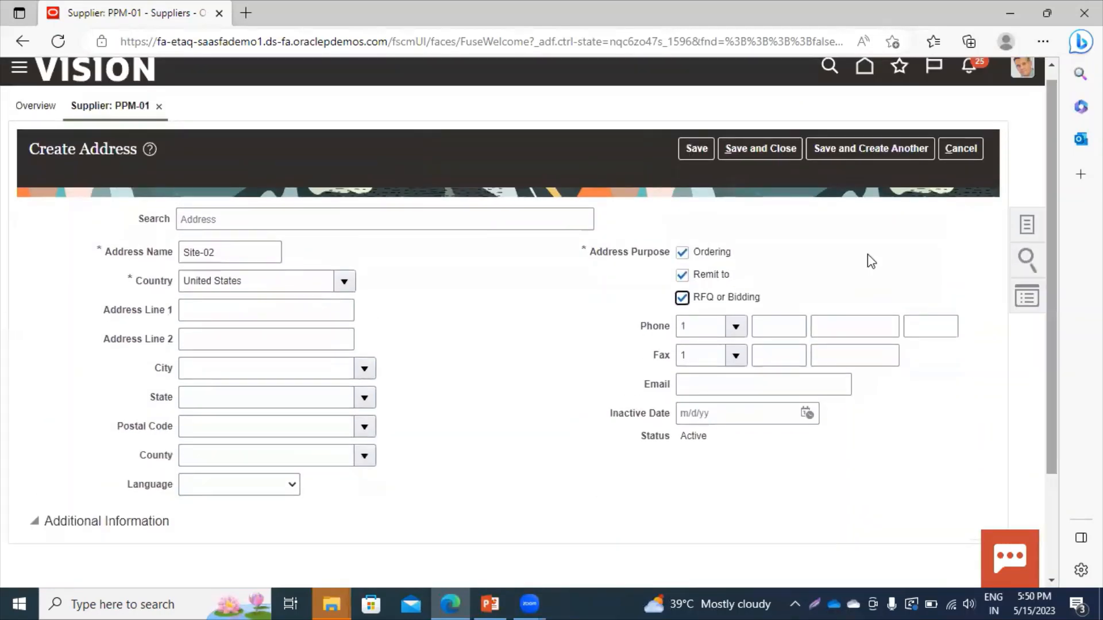
pyautogui.click(696, 148)
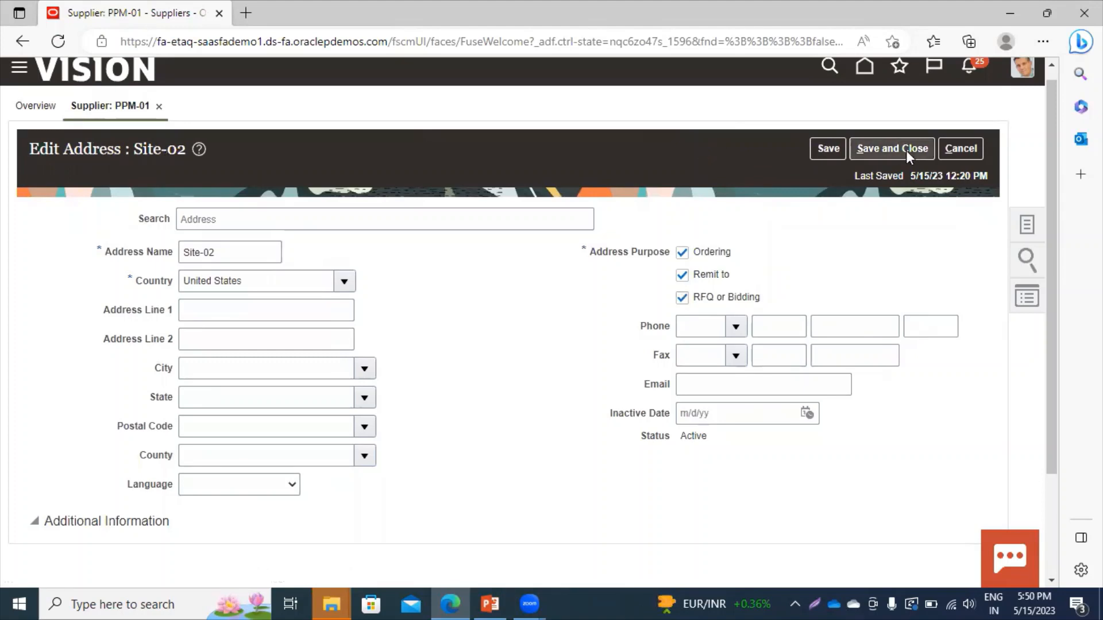
pyautogui.click(892, 147)
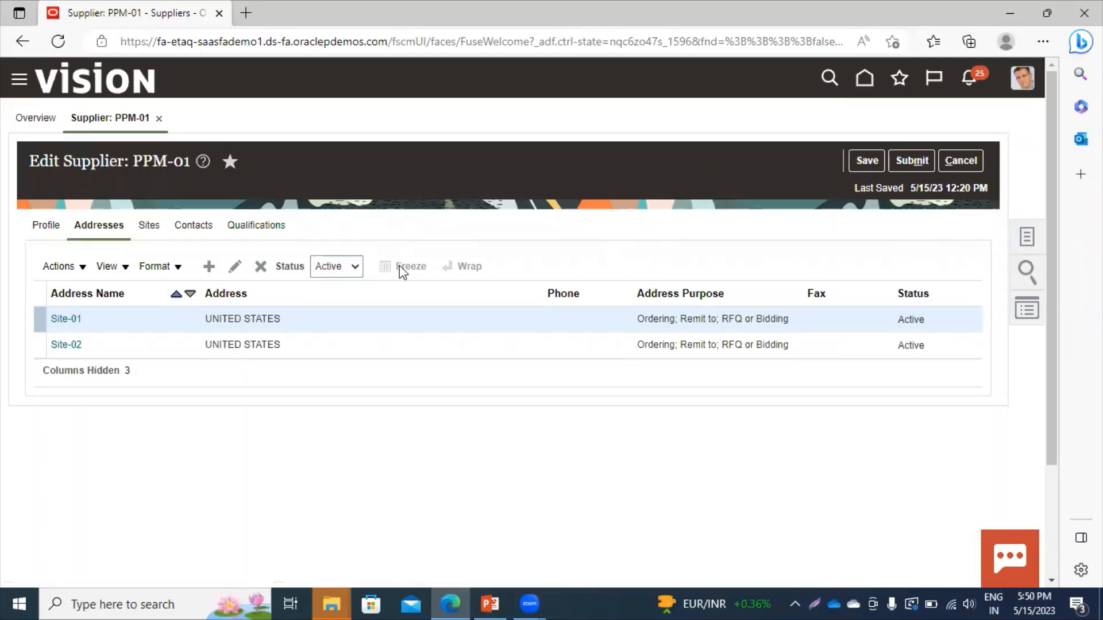
pyautogui.click(159, 228)
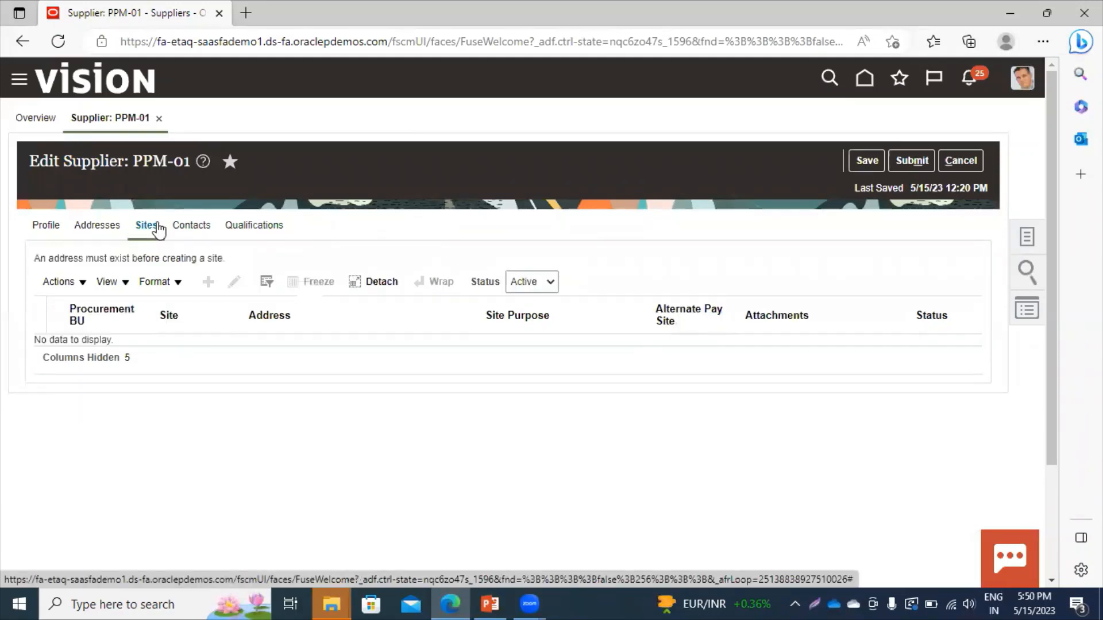
# Start another new contact and enter the contact's first and last name.
pyautogui.click(206, 233)
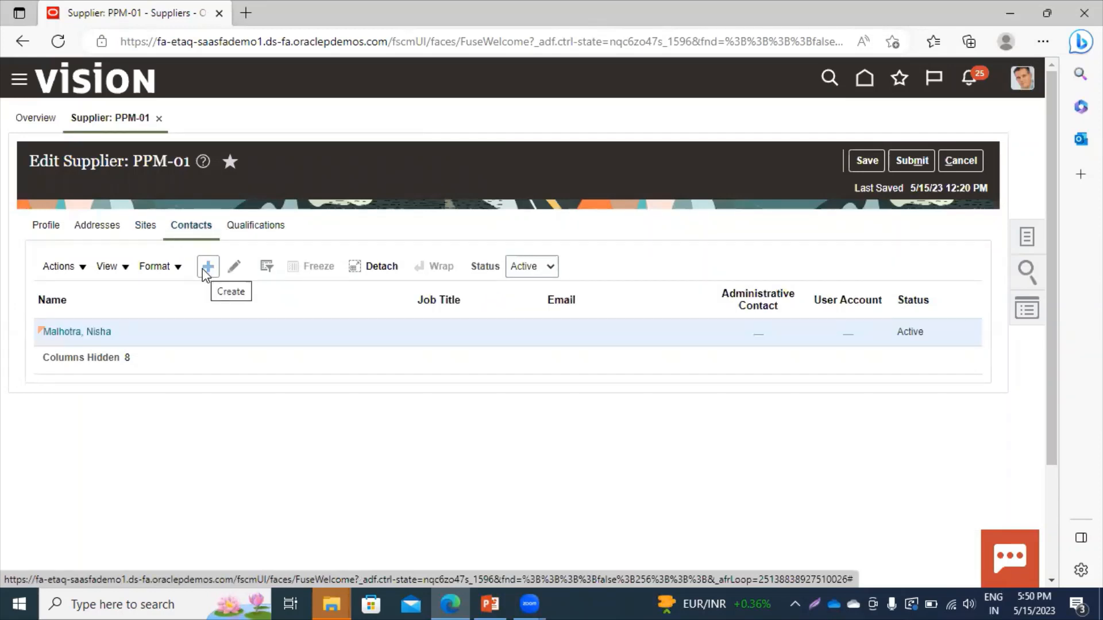
pyautogui.click(203, 269)
pyautogui.click(219, 254)
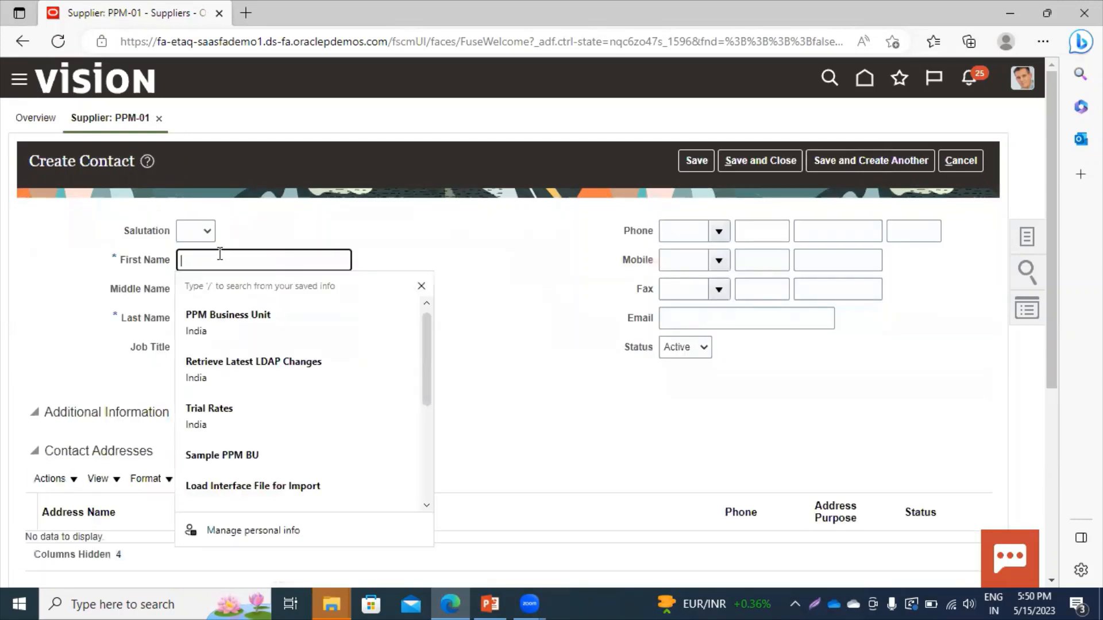
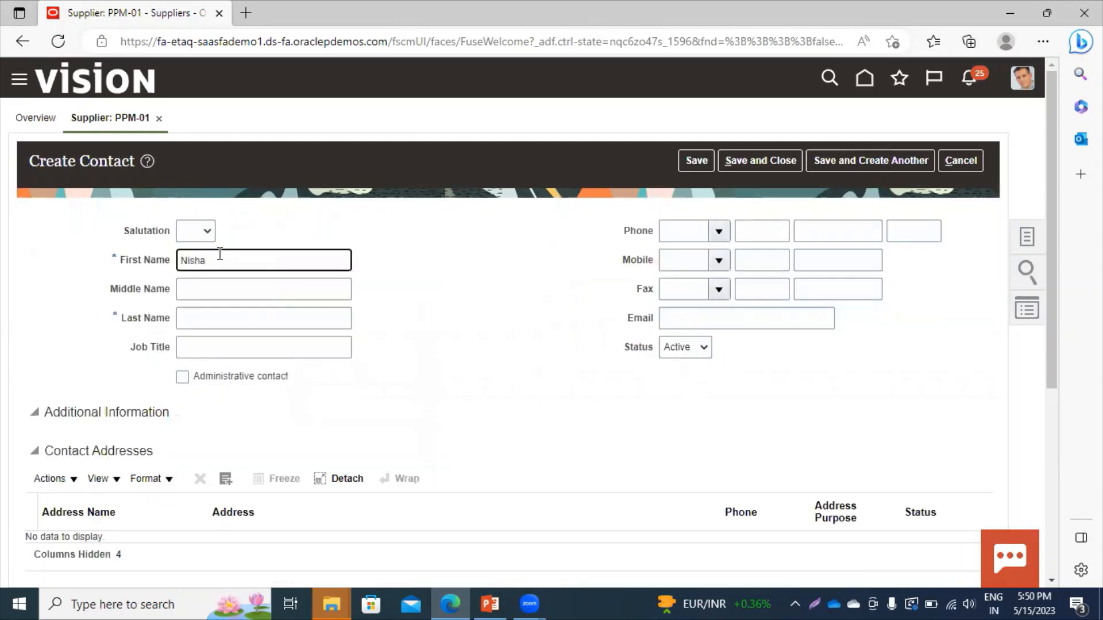
pyautogui.click(197, 320)
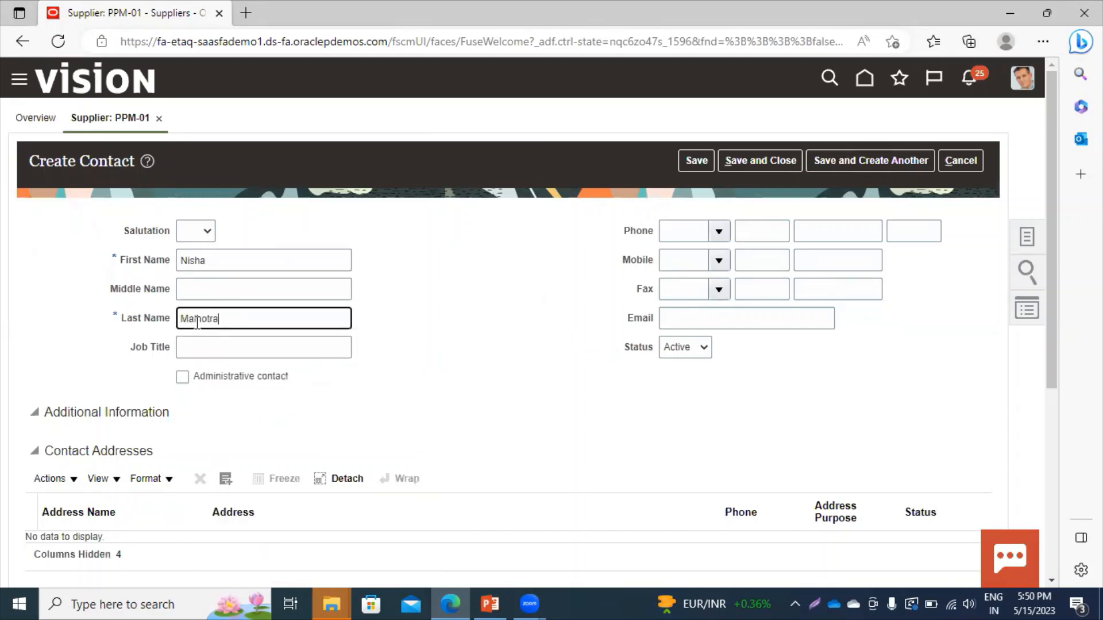
pyautogui.click(528, 449)
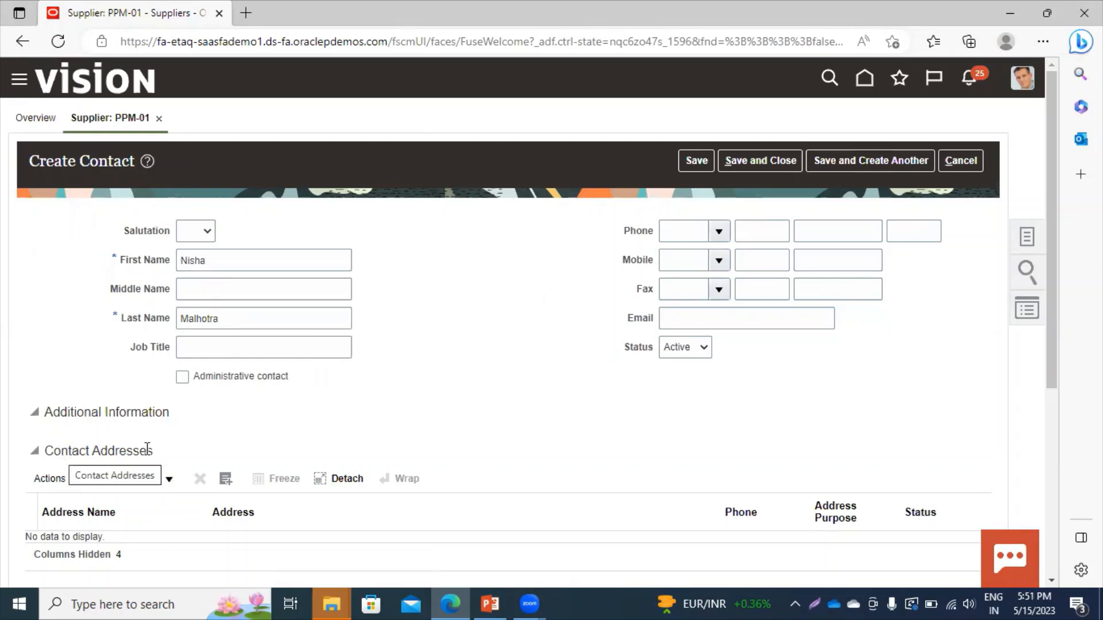
# Close the address picker without adding anything and submit PPM-01's pending changes.
pyautogui.click(225, 478)
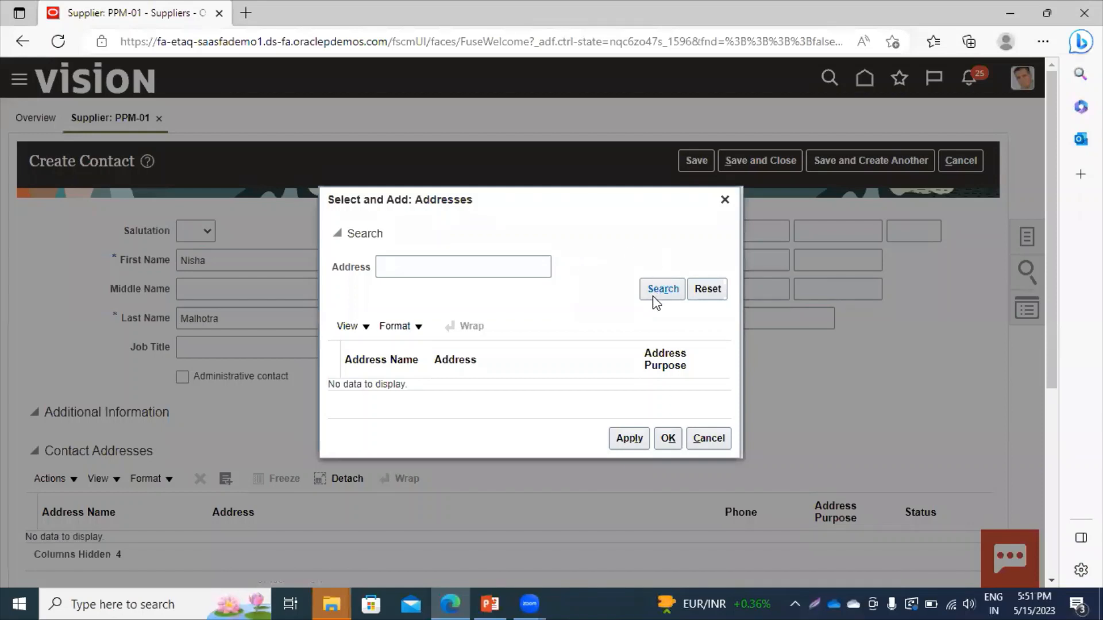
pyautogui.click(654, 297)
pyautogui.click(725, 200)
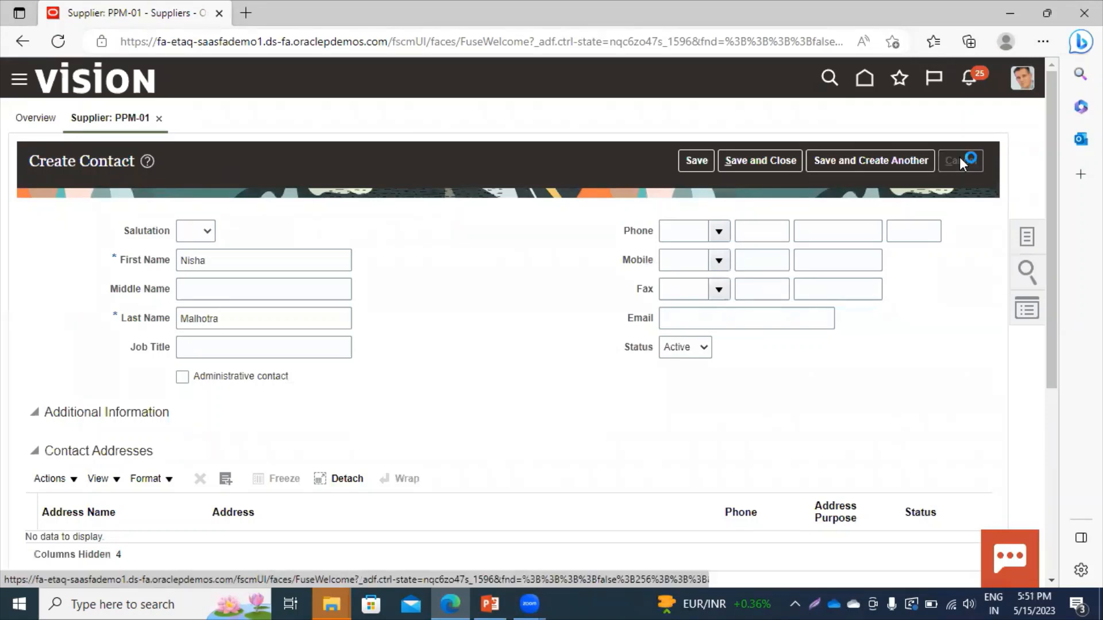
pyautogui.click(899, 160)
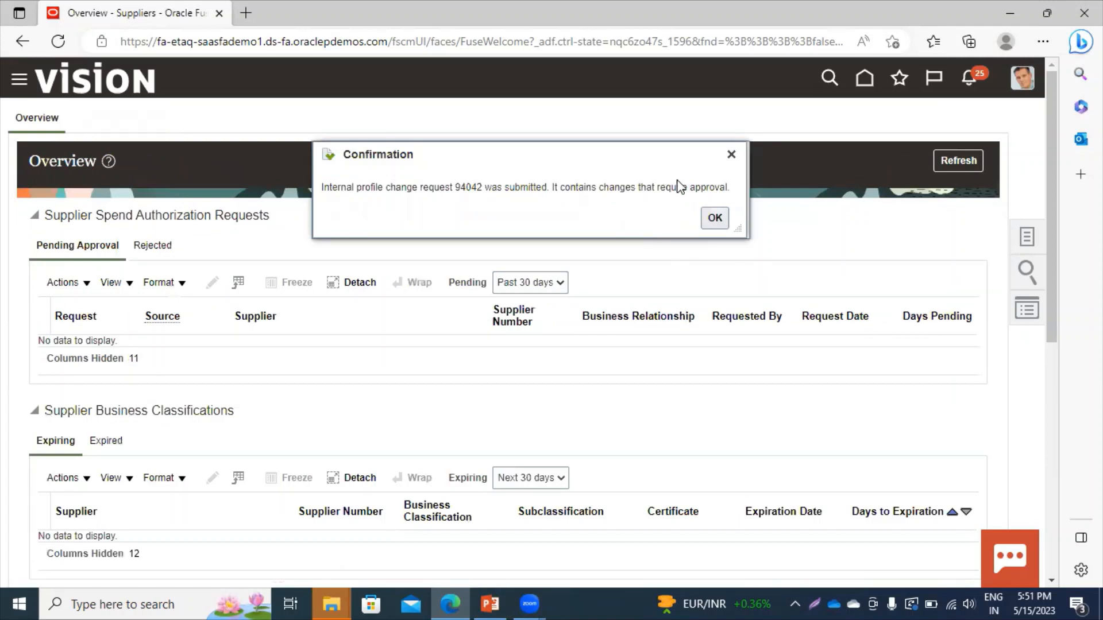
# Acknowledge the change-request confirmation, refresh the Overview, and open Manage Suppliers from Tasks.
pyautogui.click(714, 219)
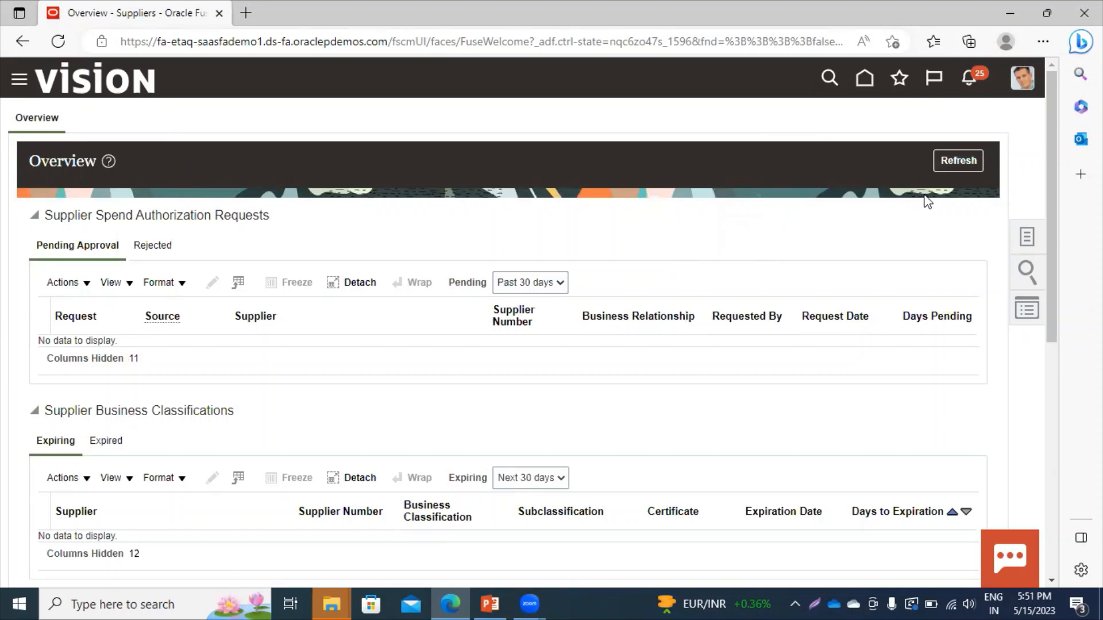
pyautogui.click(945, 168)
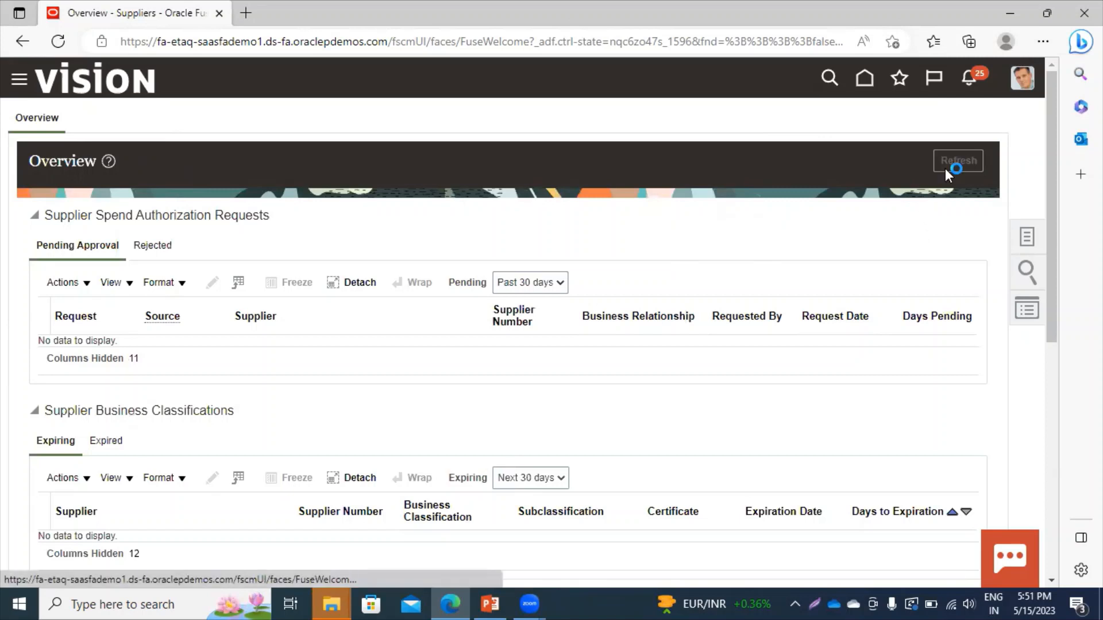
pyautogui.click(1035, 246)
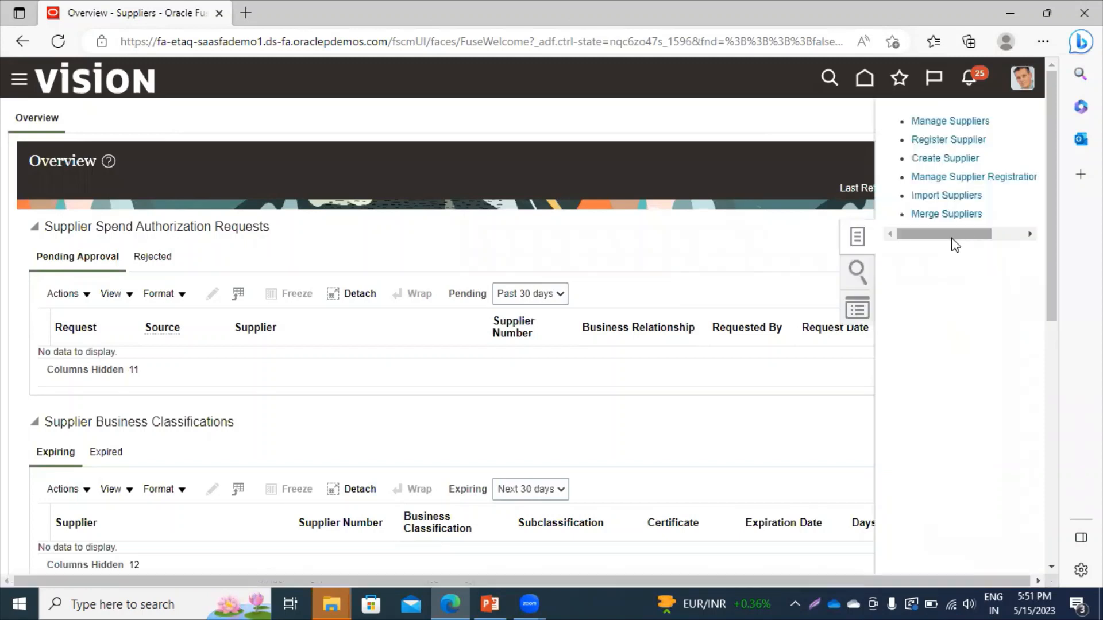
pyautogui.click(951, 121)
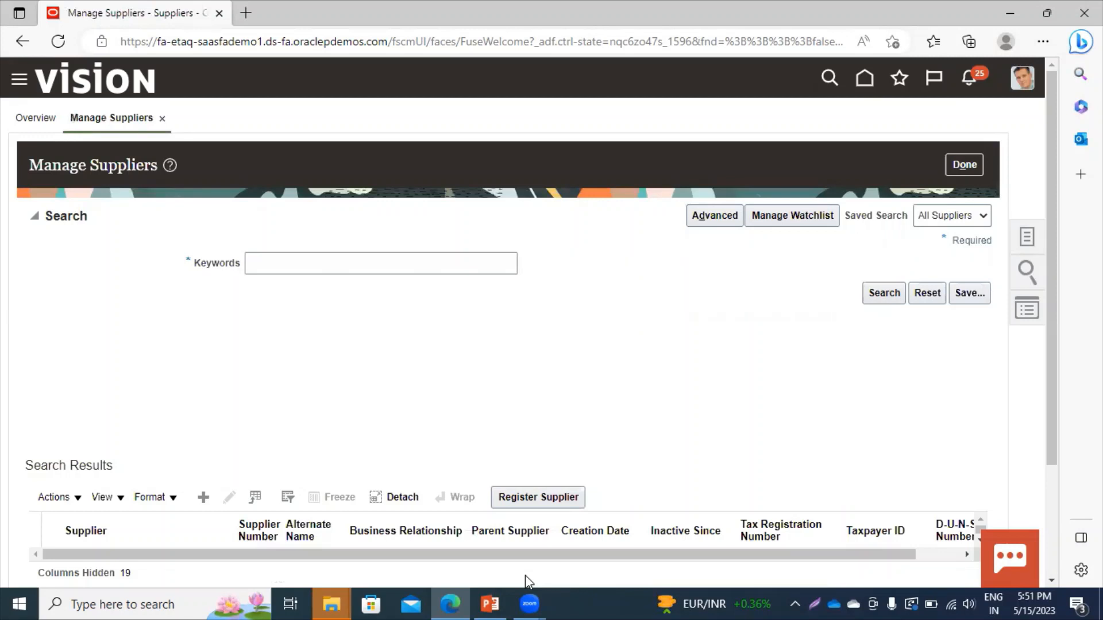
# Search suppliers by keyword PPM, edit PPM-01, and start a new contact.
pyautogui.click(316, 269)
pyautogui.write('PPM')
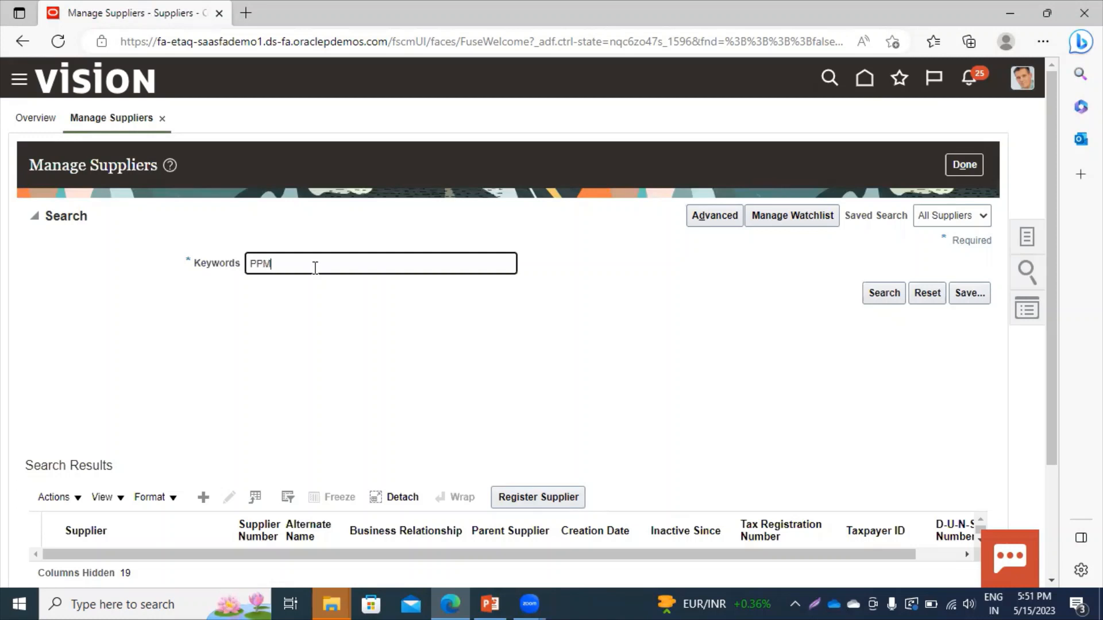
pyautogui.press('Return')
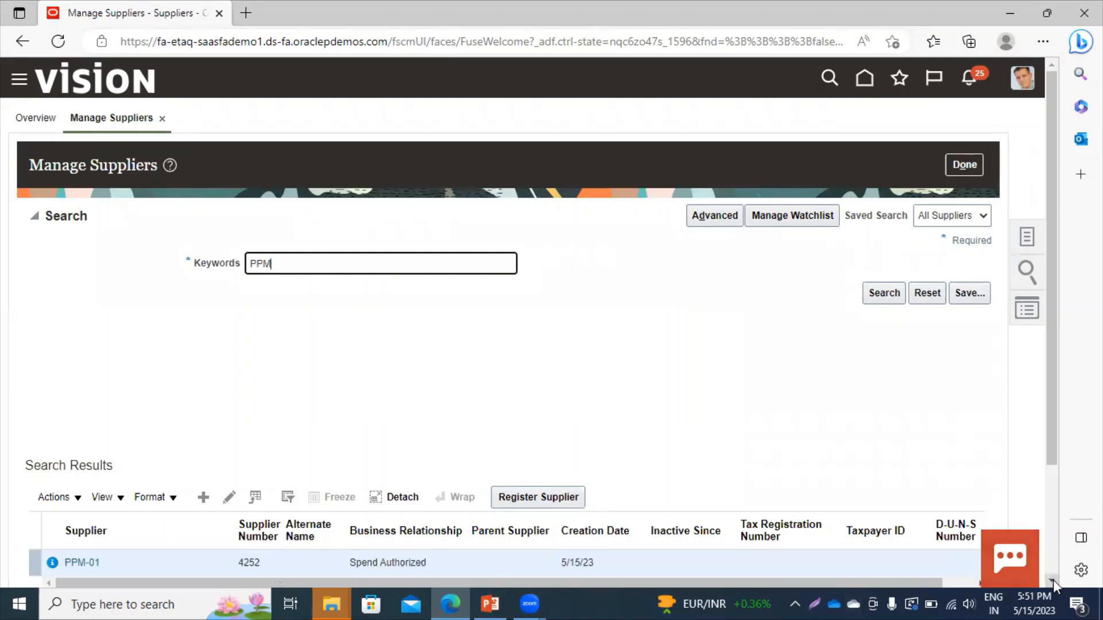
pyautogui.scroll(-3, 1052, 580)
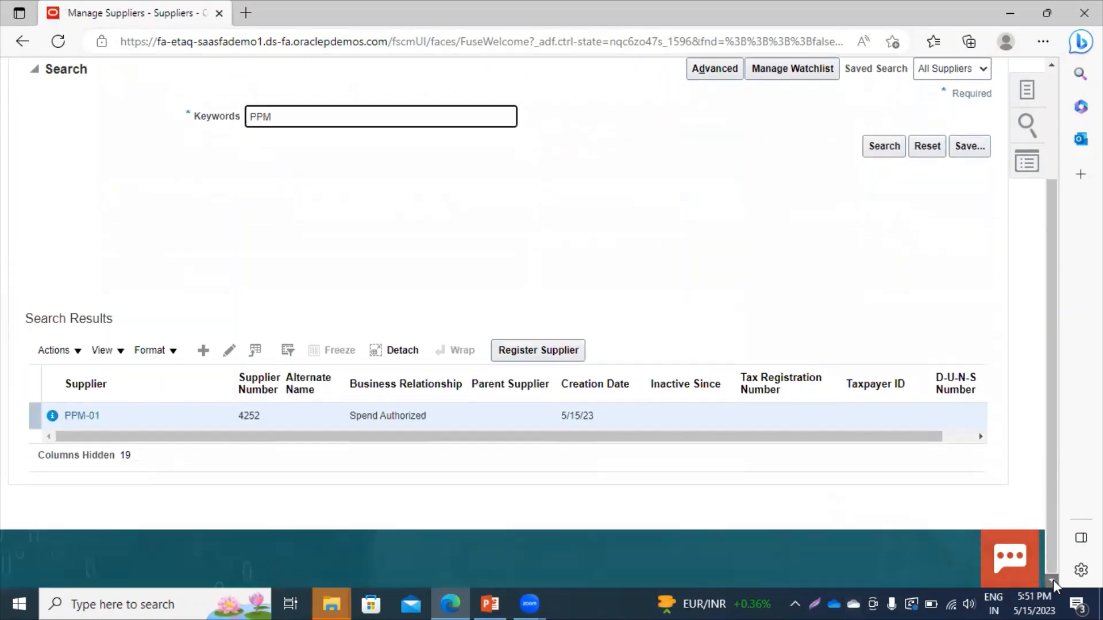
pyautogui.click(233, 358)
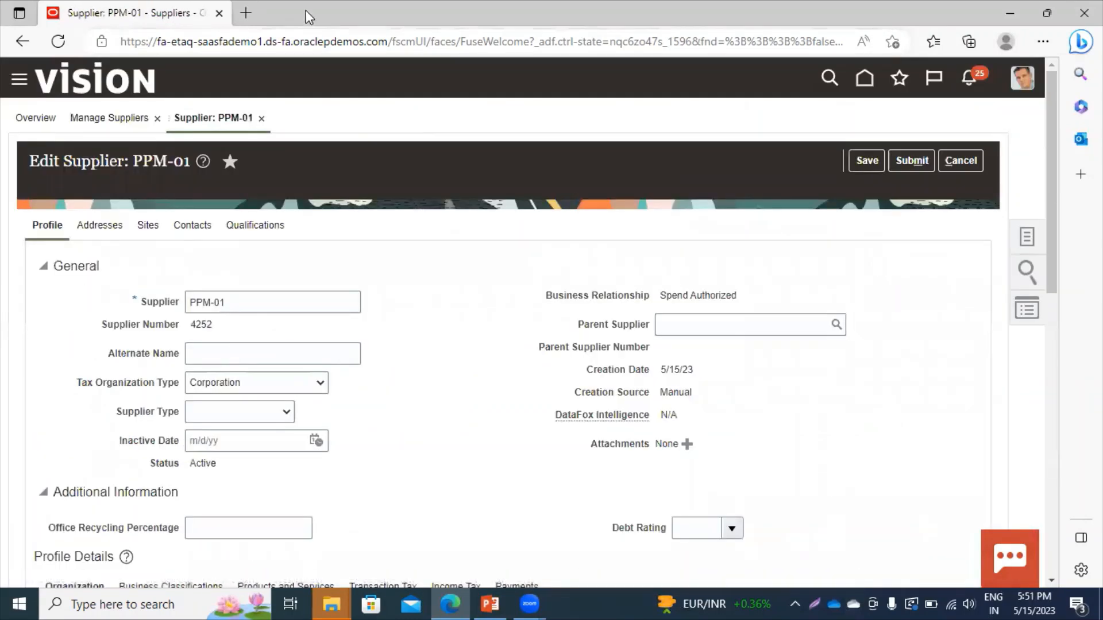
pyautogui.click(189, 227)
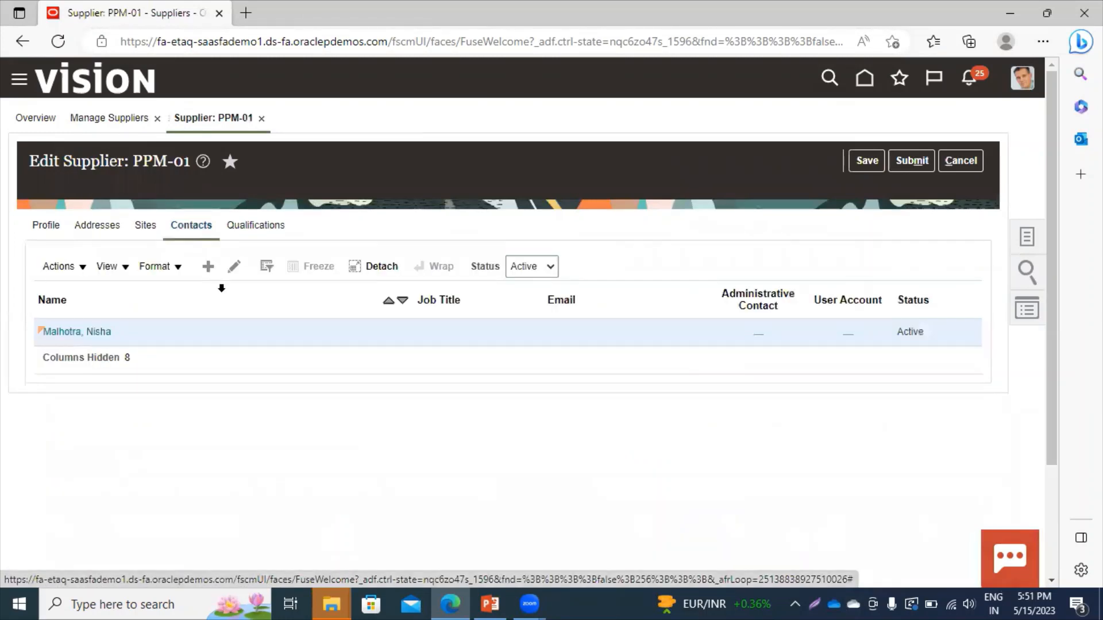
pyautogui.click(212, 268)
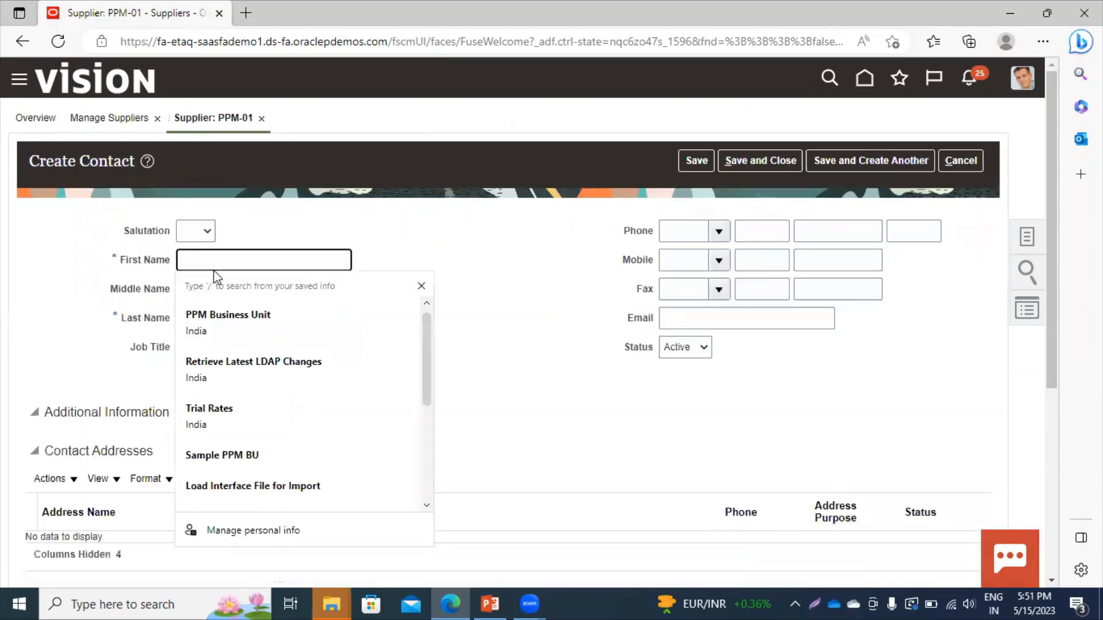
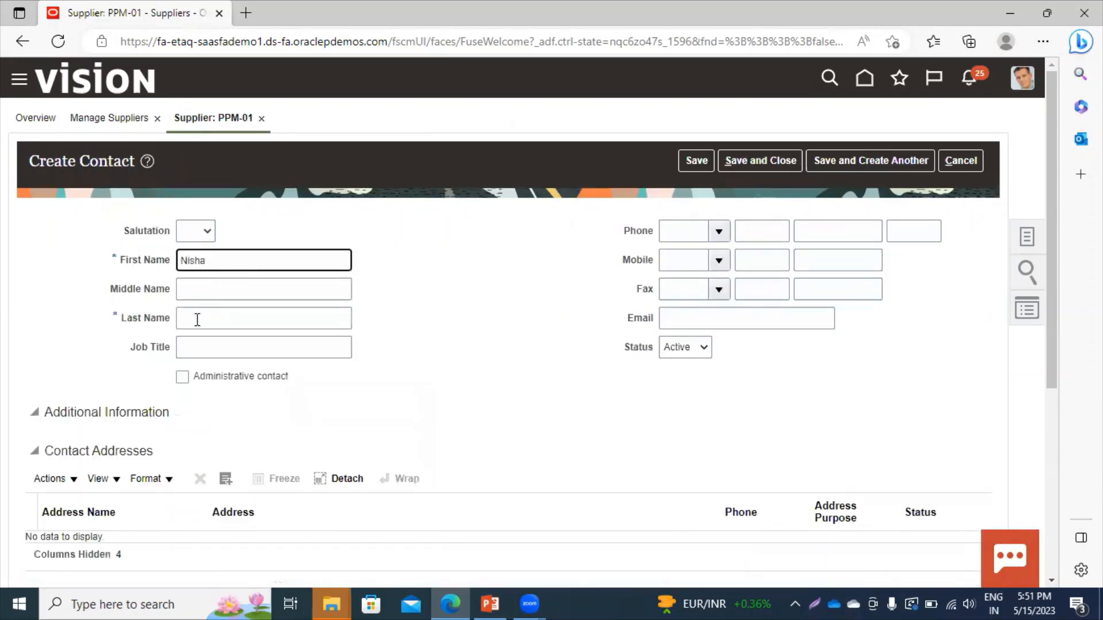
# Enter the new contact's first and last name.
pyautogui.click(197, 320)
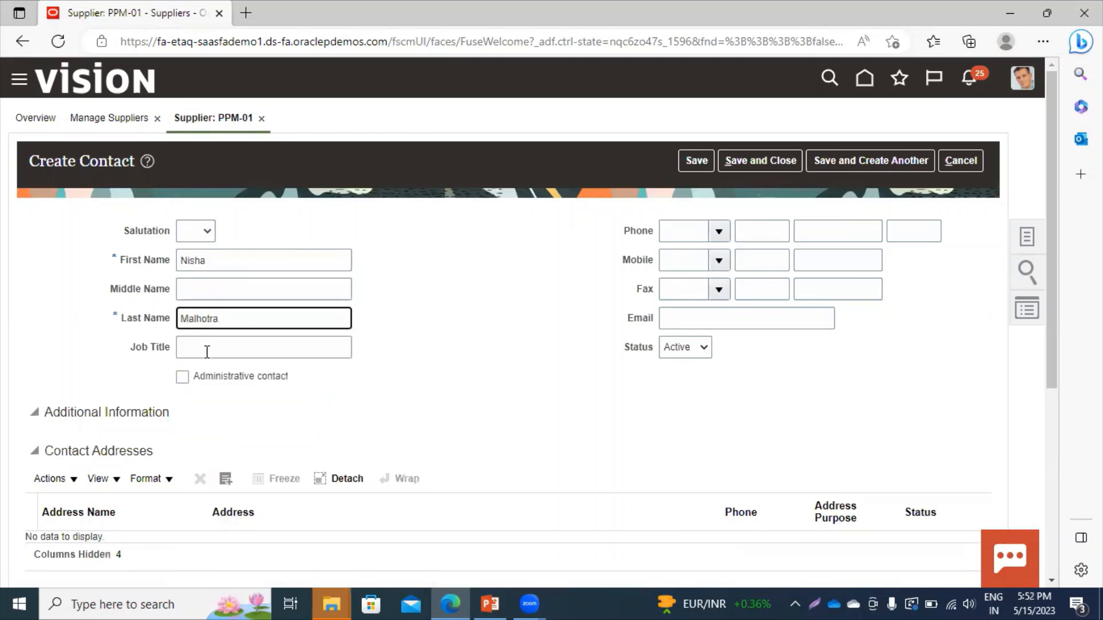
pyautogui.click(234, 418)
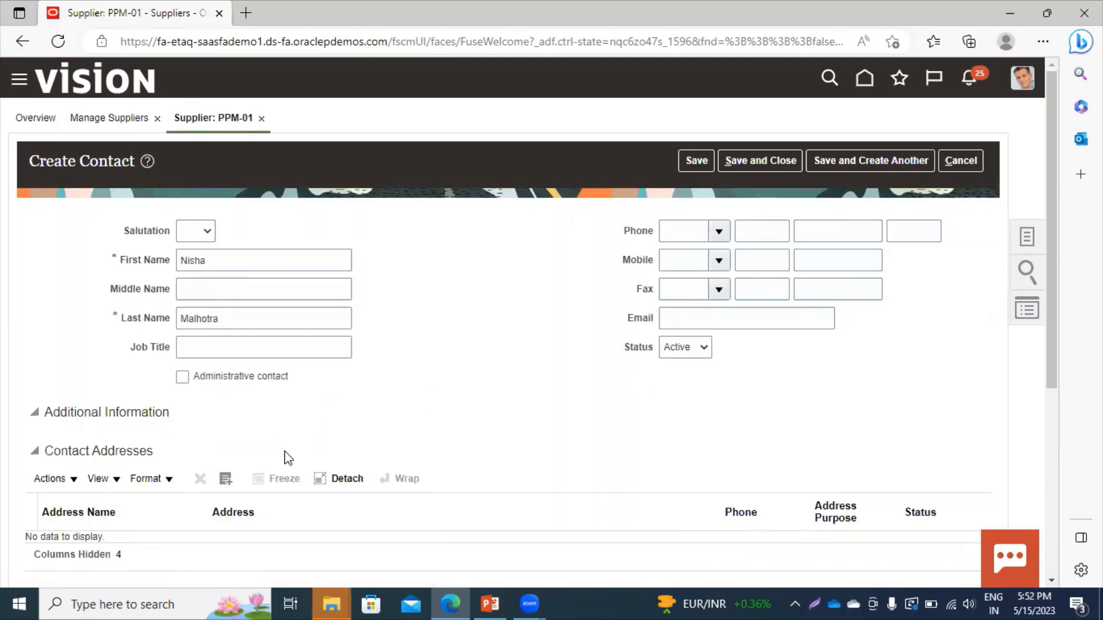
# Link the Site-02 address to the contact and save it.
pyautogui.click(227, 478)
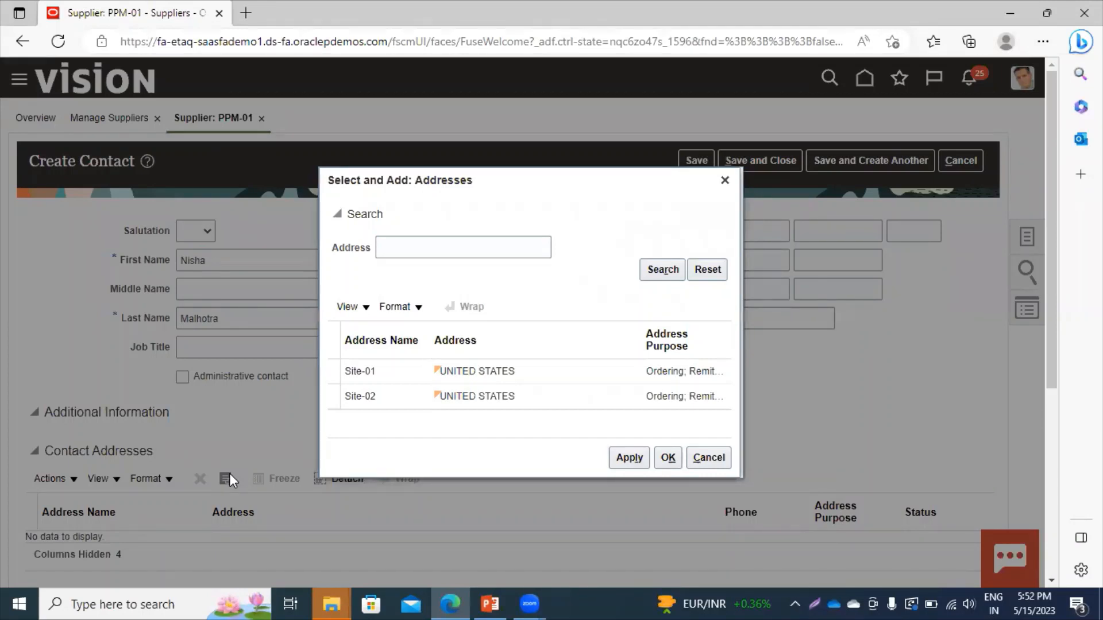
pyautogui.click(450, 393)
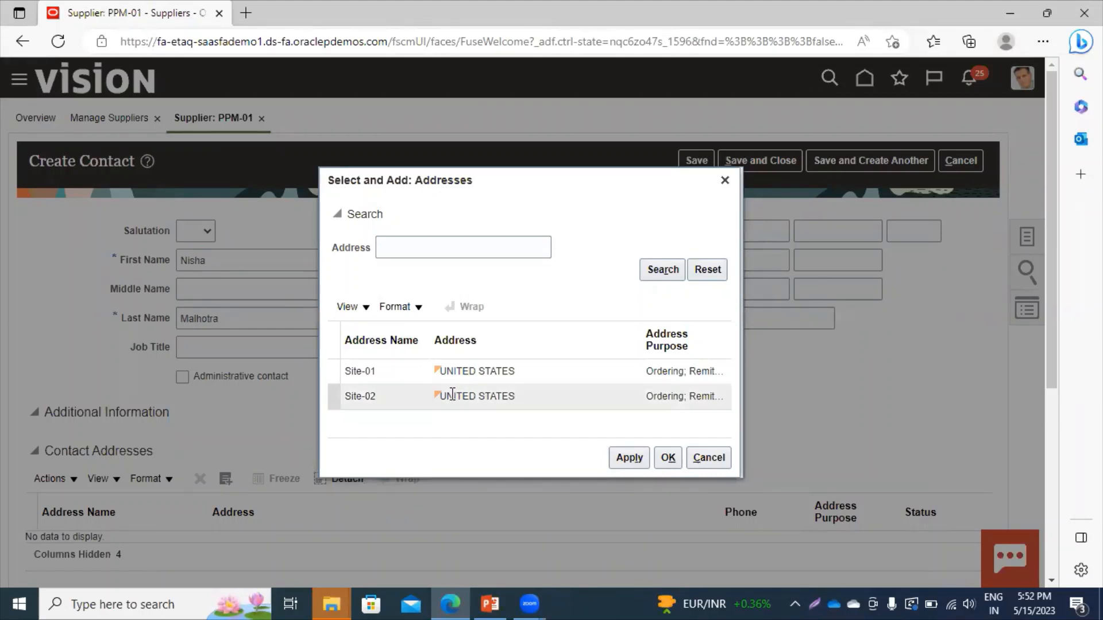
pyautogui.click(626, 459)
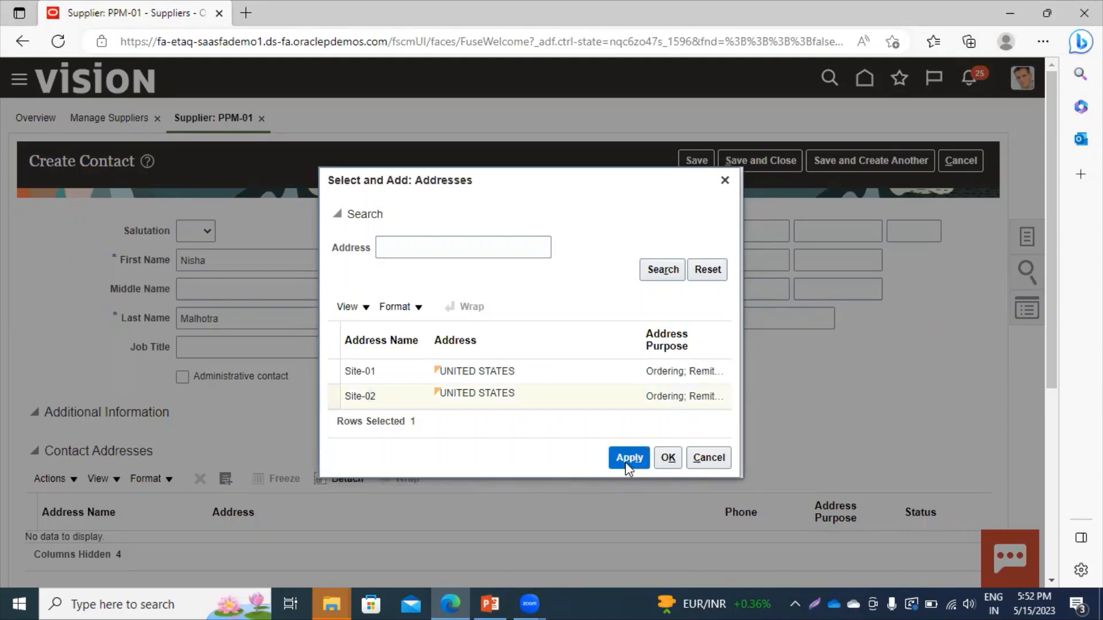
pyautogui.click(669, 459)
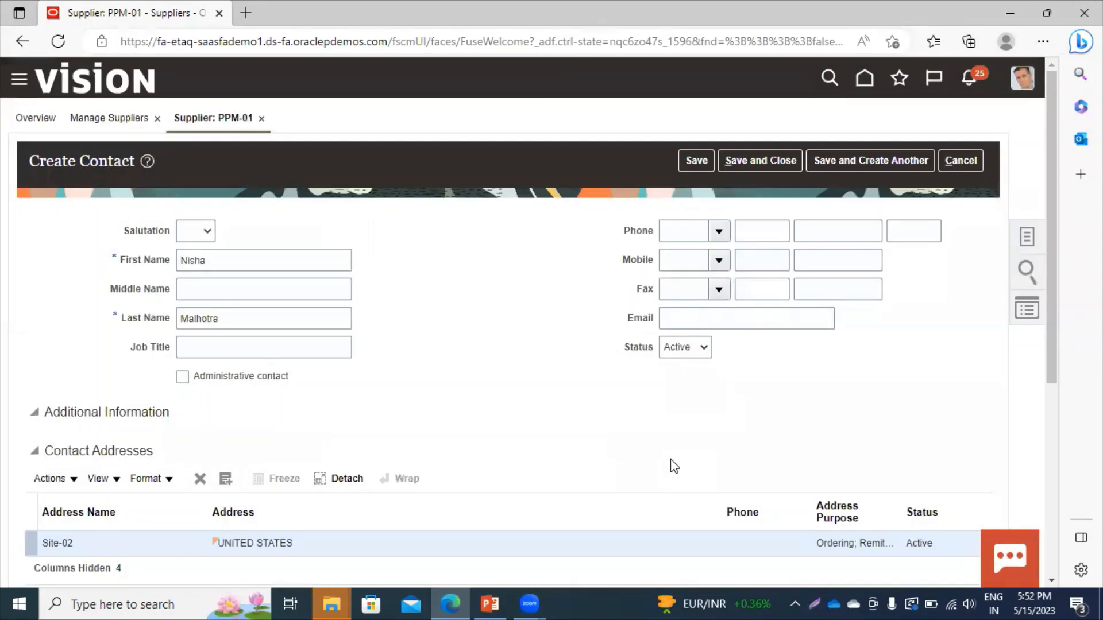
pyautogui.click(777, 158)
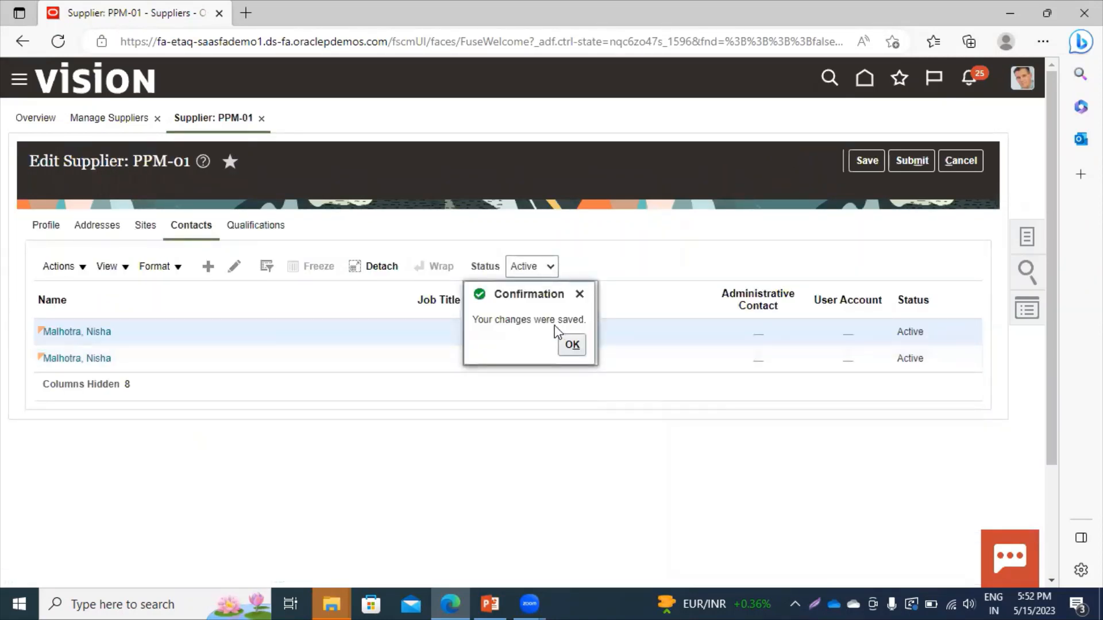
pyautogui.click(571, 344)
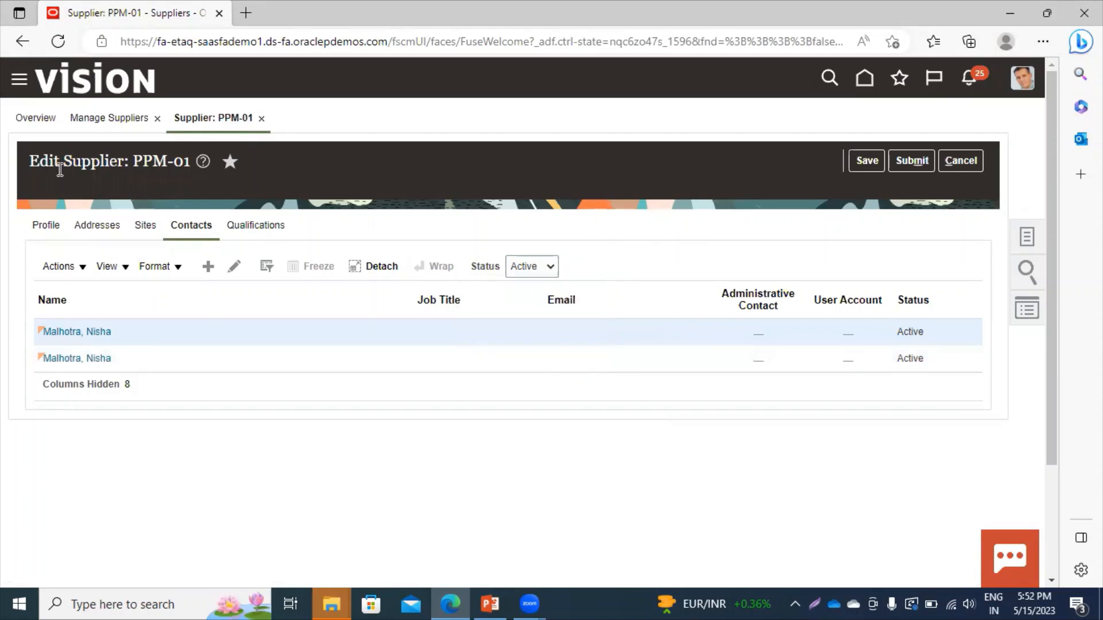
# Create a new site for PPM-01 and choose the Site-02 United States address.
pyautogui.click(149, 231)
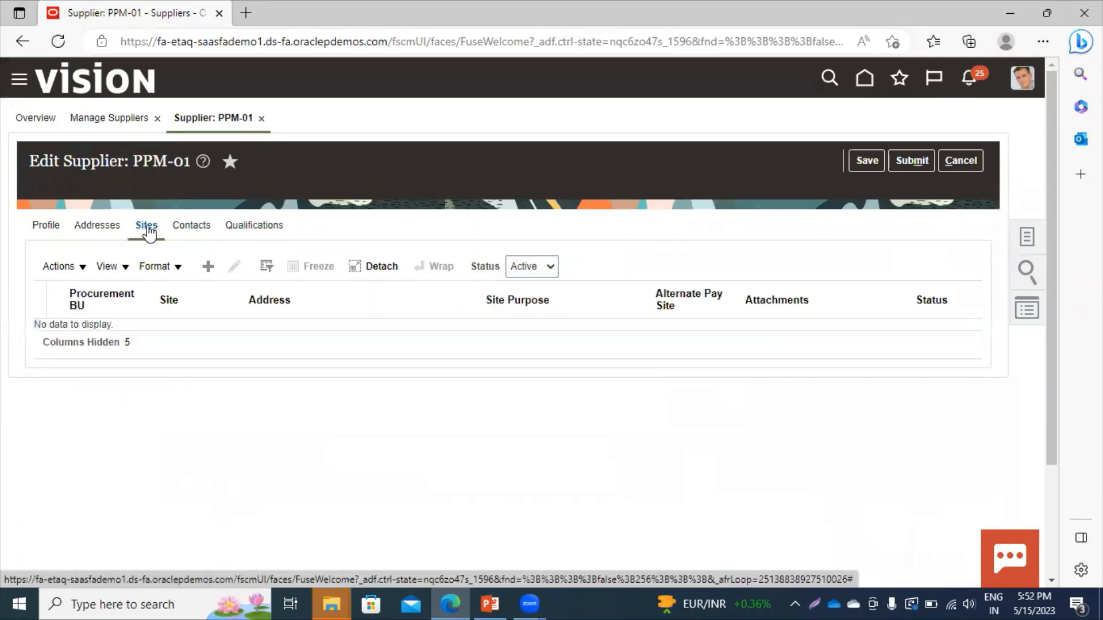
pyautogui.click(208, 270)
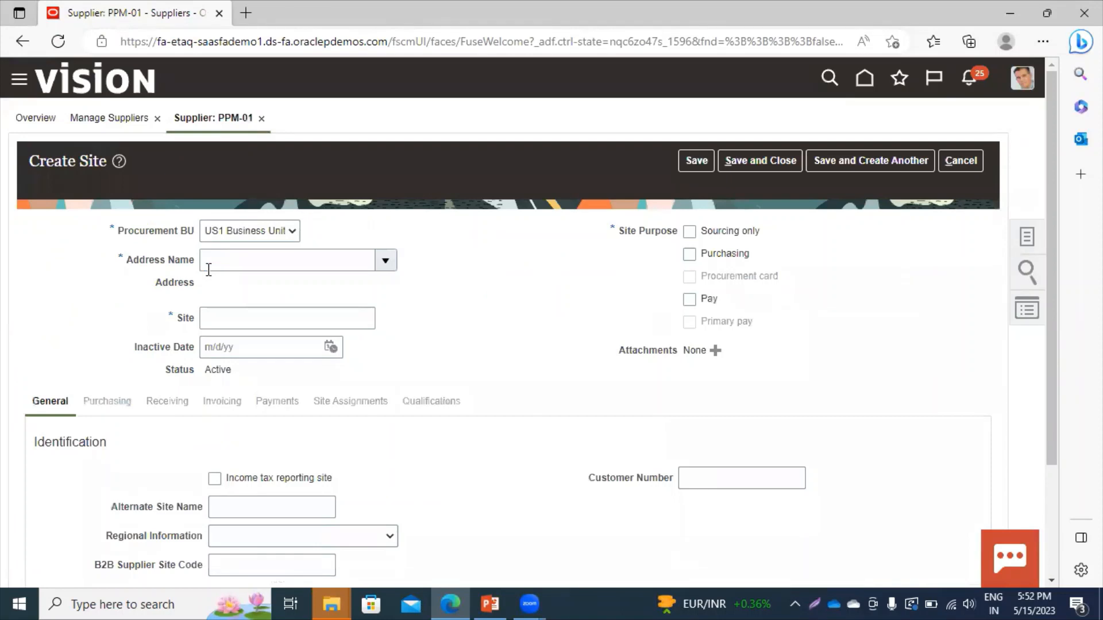
pyautogui.click(231, 264)
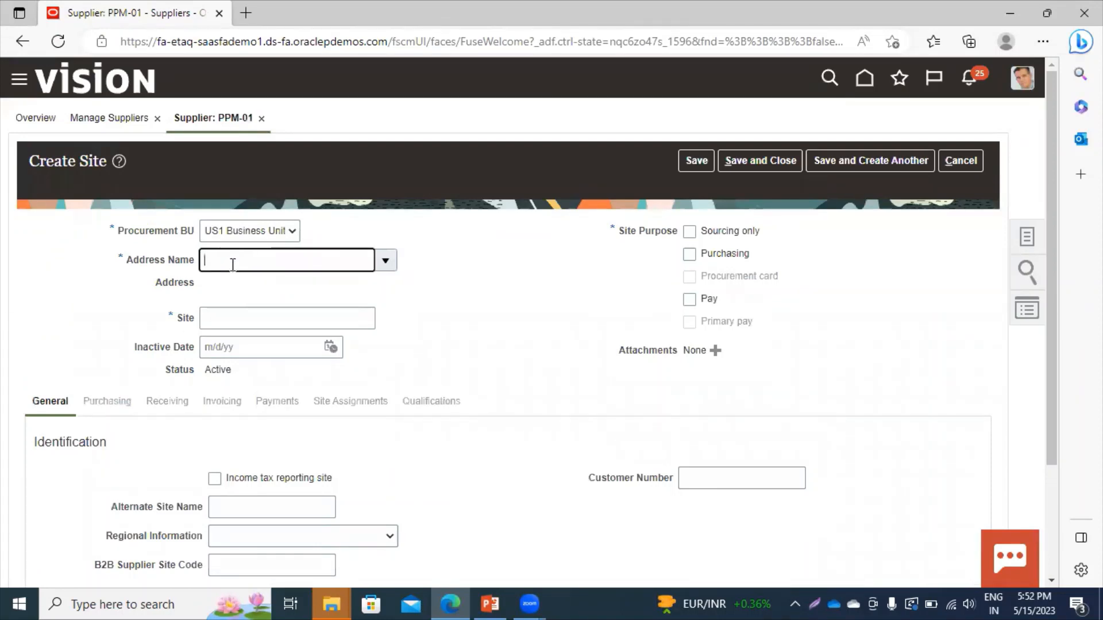
pyautogui.write('Site-0')
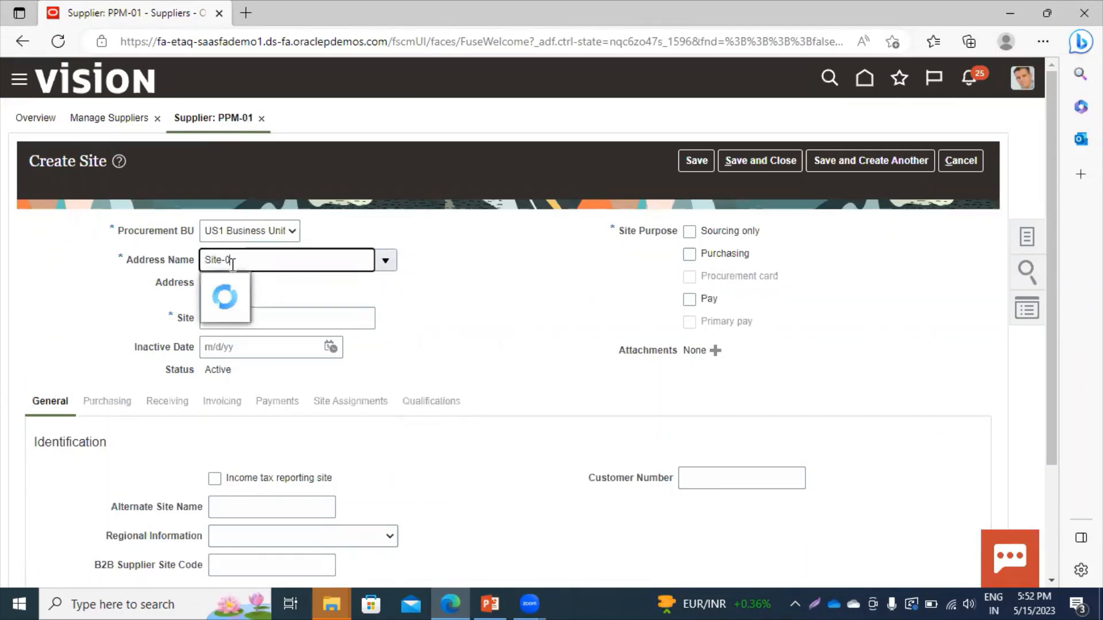
pyautogui.write('1 US')
pyautogui.doubleClick(318, 265)
pyautogui.write('U')
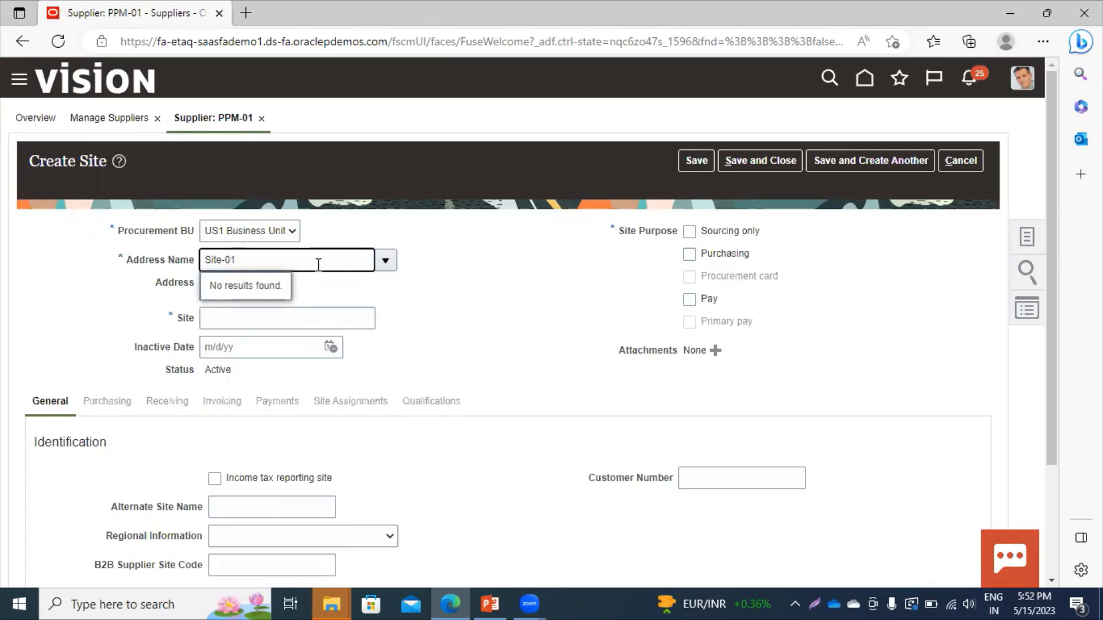
pyautogui.press('Return')
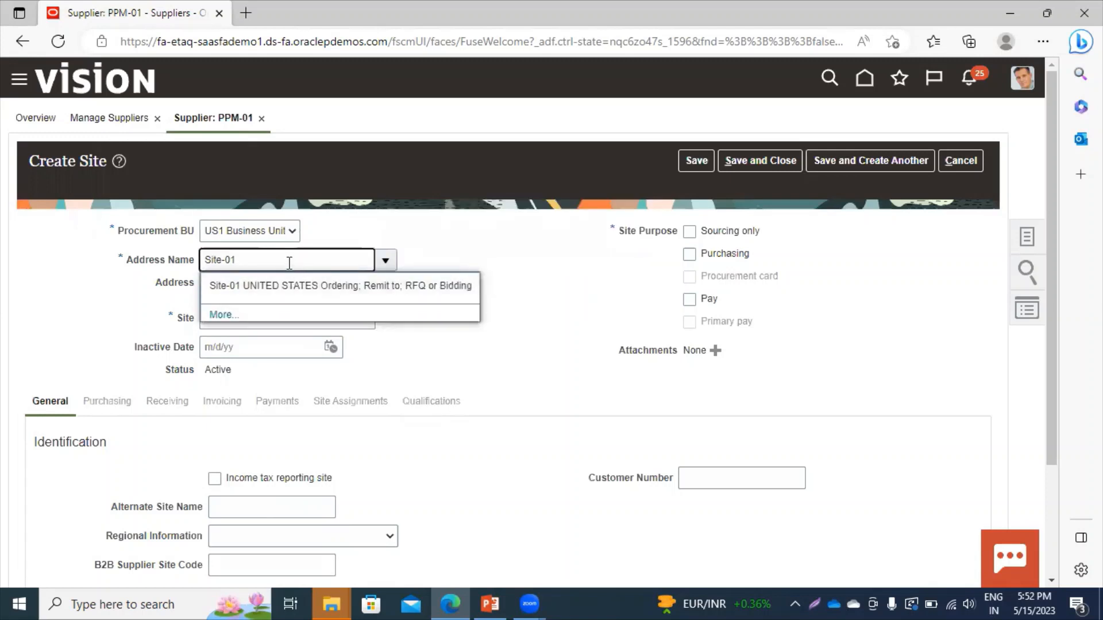
pyautogui.press('BackSpace')
pyautogui.write('2')
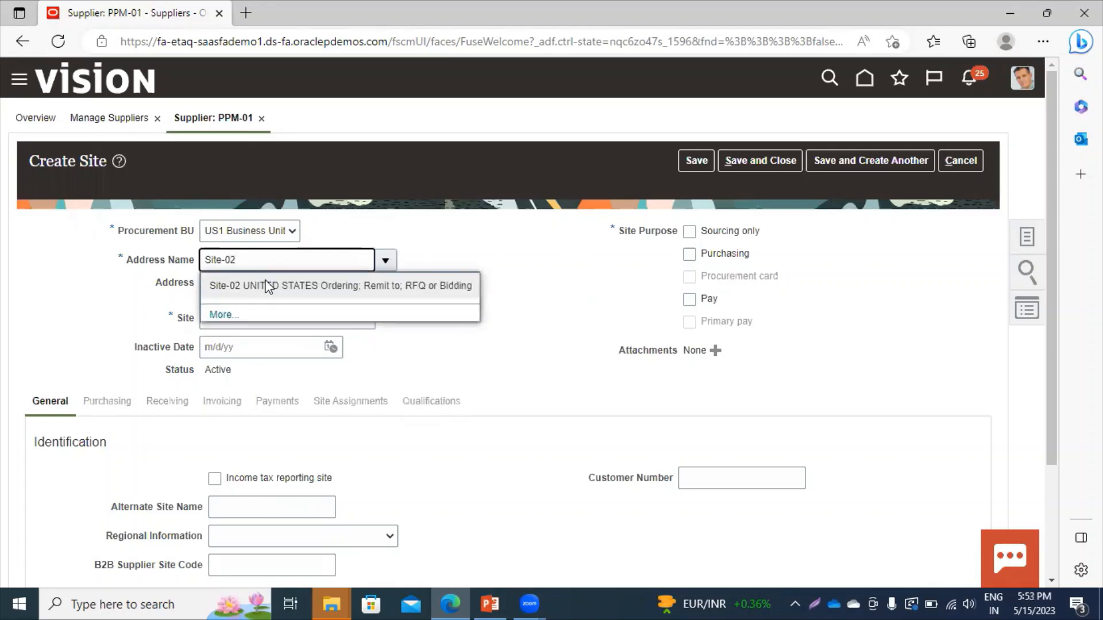
pyautogui.click(266, 284)
pyautogui.click(227, 325)
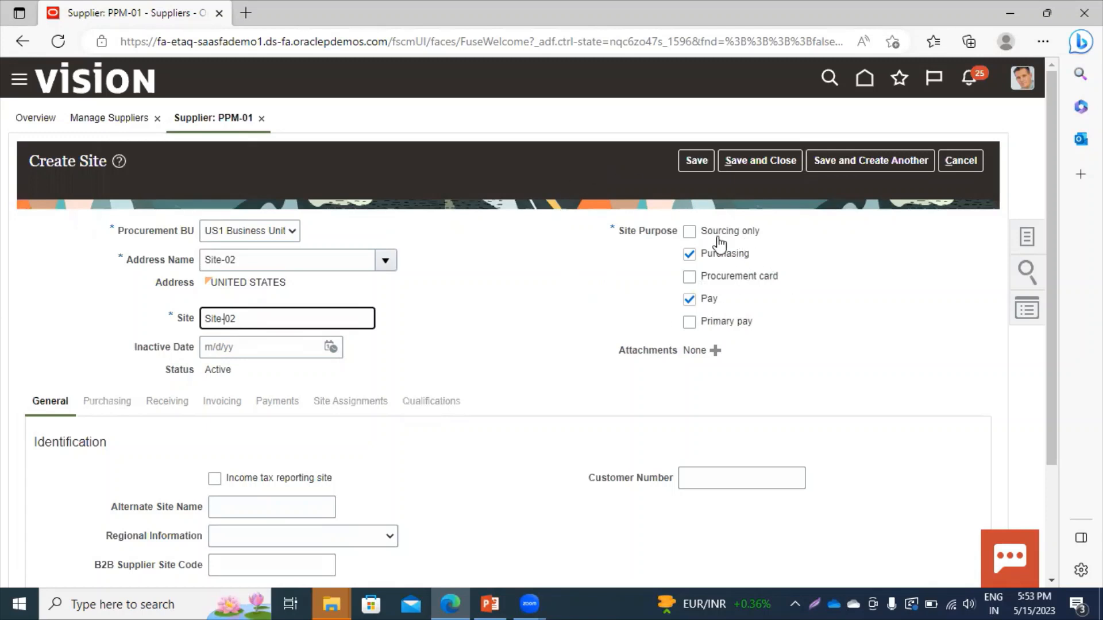
# Confirm site name Site-02 under US1 Business Unit with Purchasing and Pay purposes.
pyautogui.scroll(-3, 1051, 580)
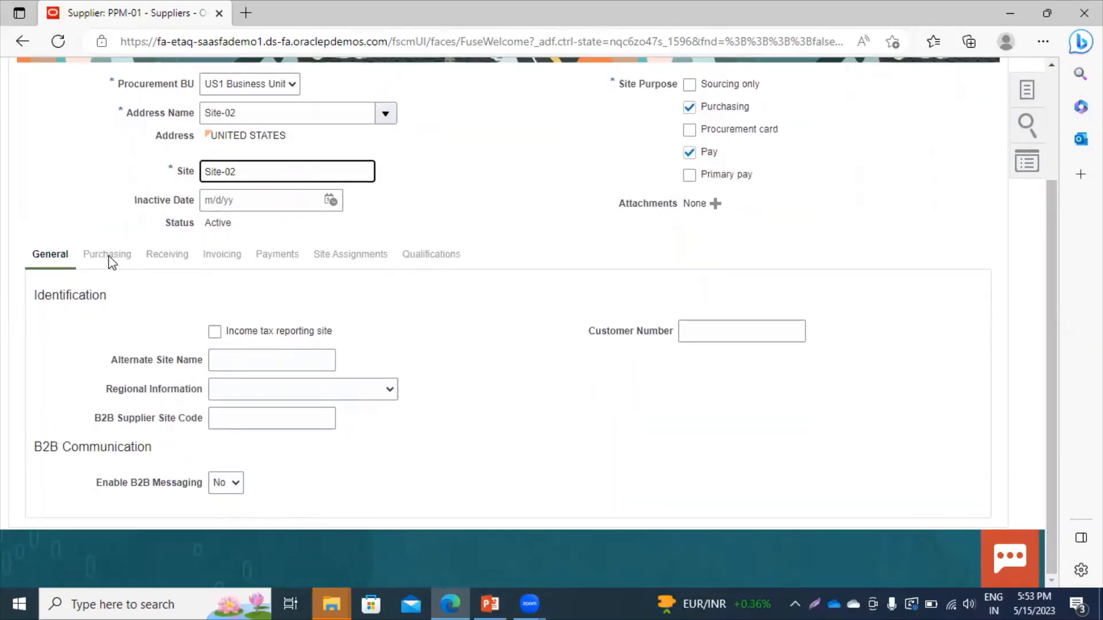
pyautogui.click(197, 239)
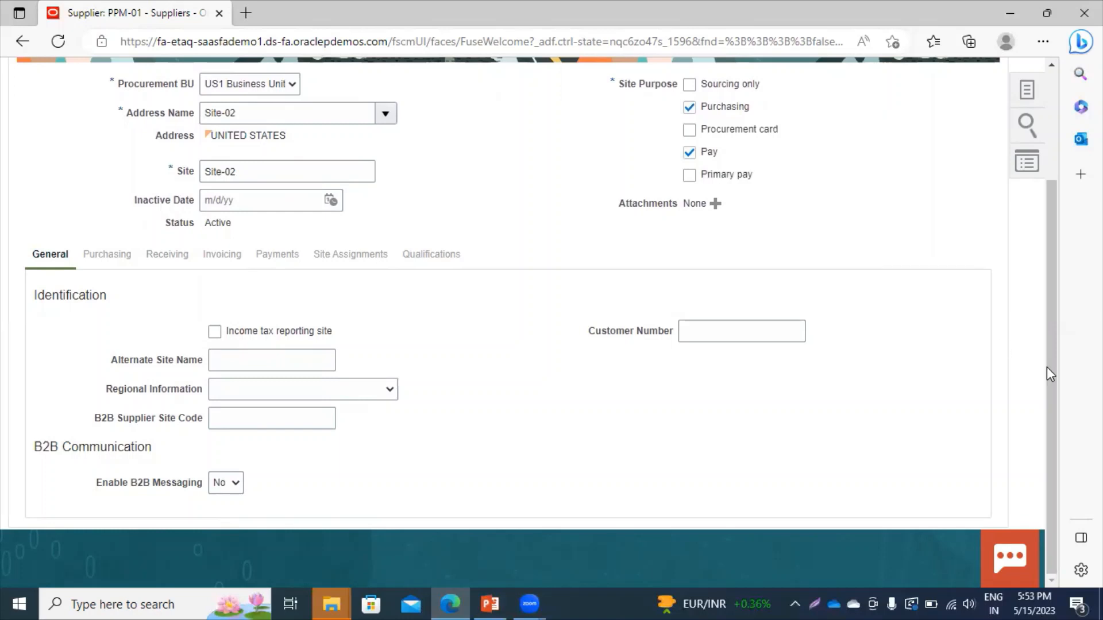
pyautogui.scroll(3, 1048, 344)
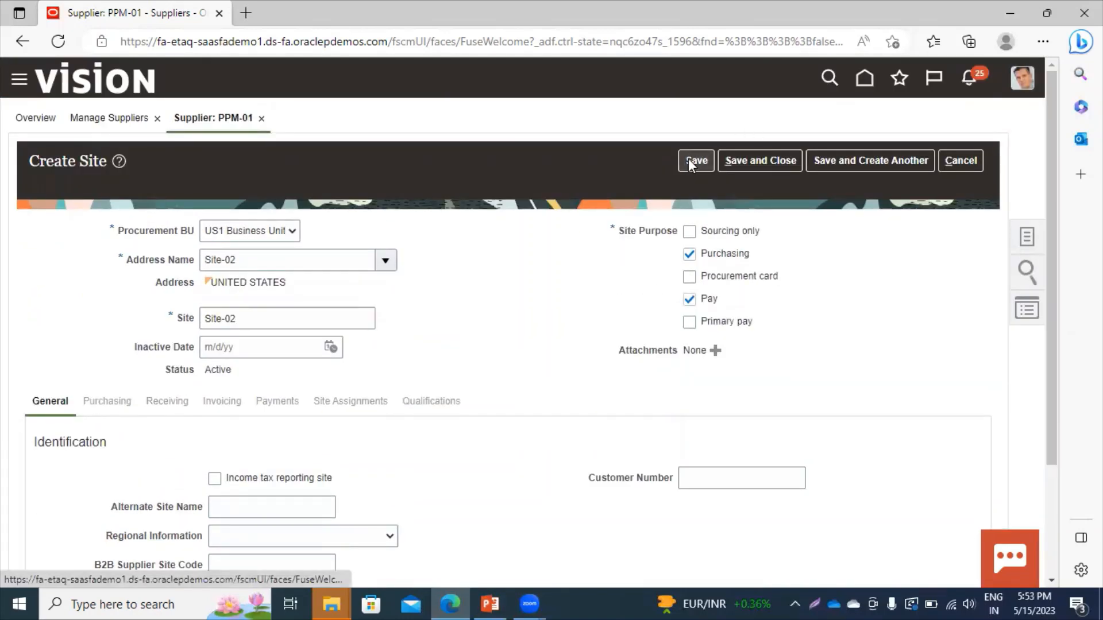
# Save the new Site-02 site and view its Purchasing settings.
pyautogui.click(688, 159)
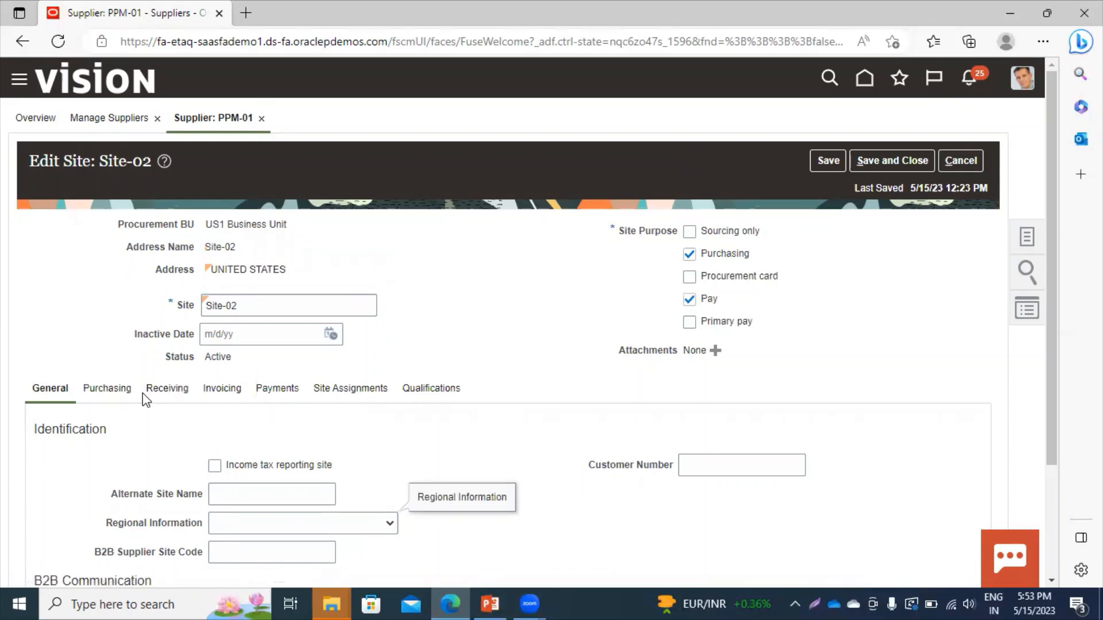
pyautogui.click(1053, 582)
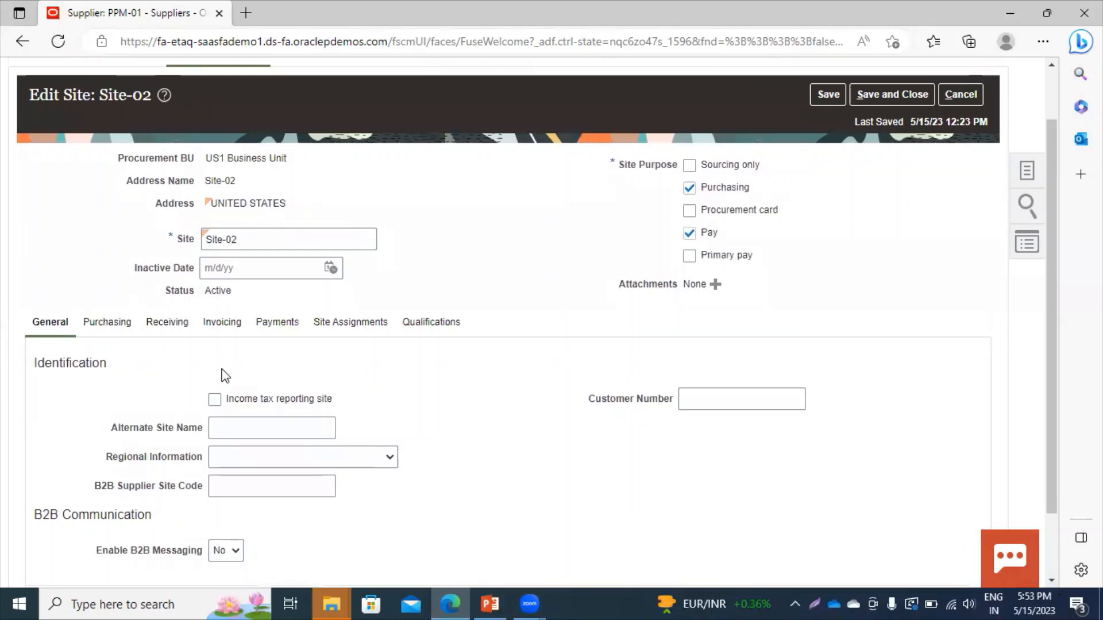
pyautogui.click(118, 324)
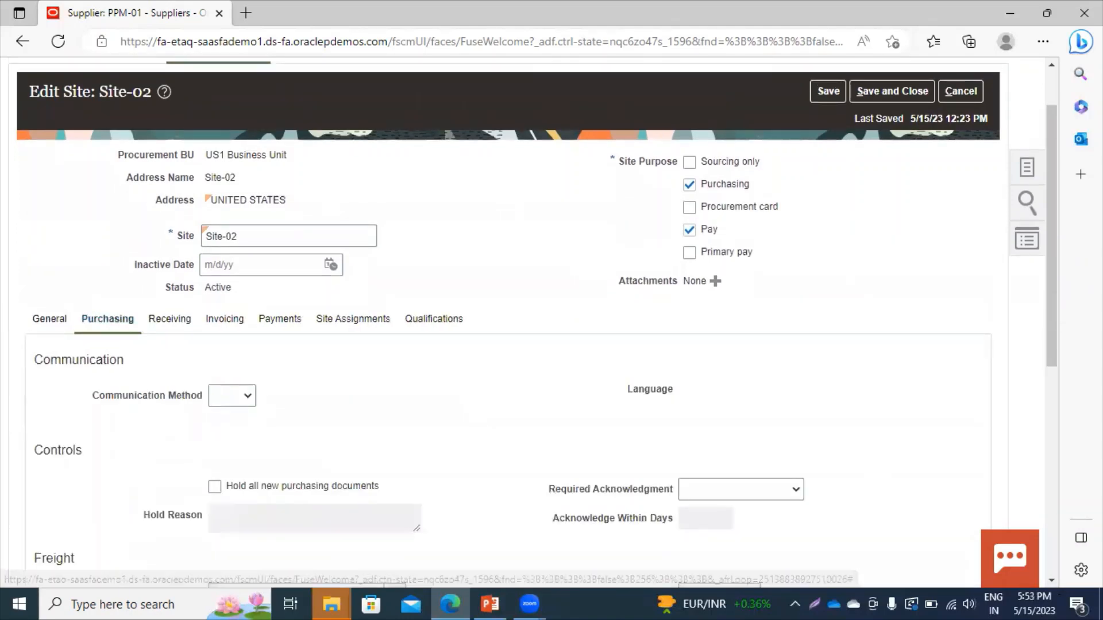
pyautogui.moveTo(1053, 349)
pyautogui.mouseDown()
pyautogui.moveTo(1062, 563)
pyautogui.moveTo(1063, 347)
pyautogui.mouseUp()
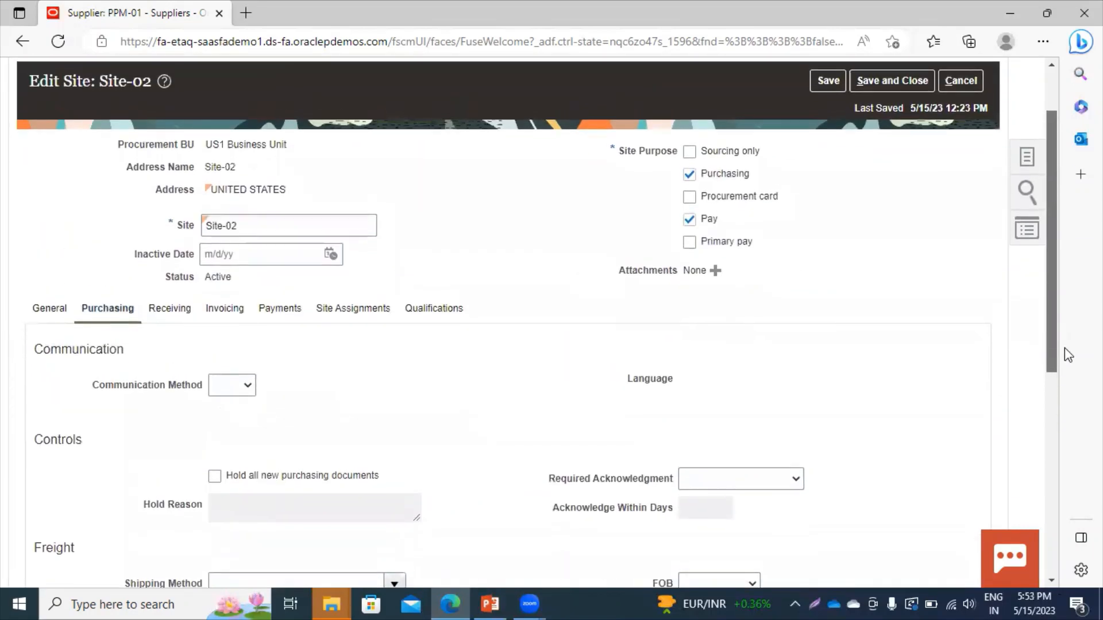
# Review the Receiving, Invoicing and Payments settings, then open Site Assignments.
pyautogui.click(163, 314)
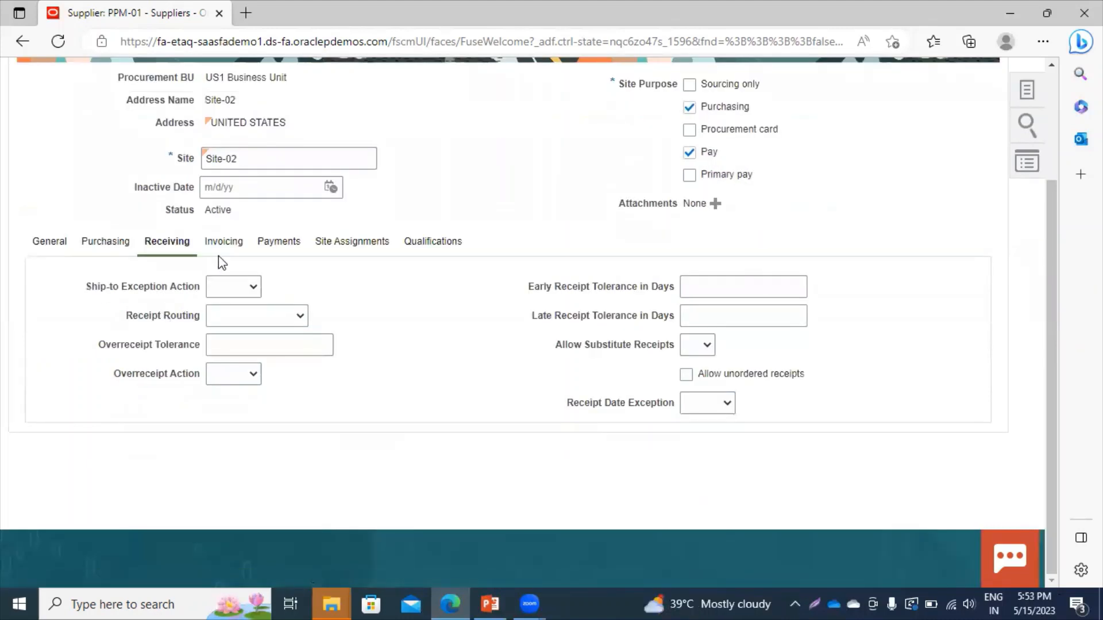
pyautogui.click(232, 246)
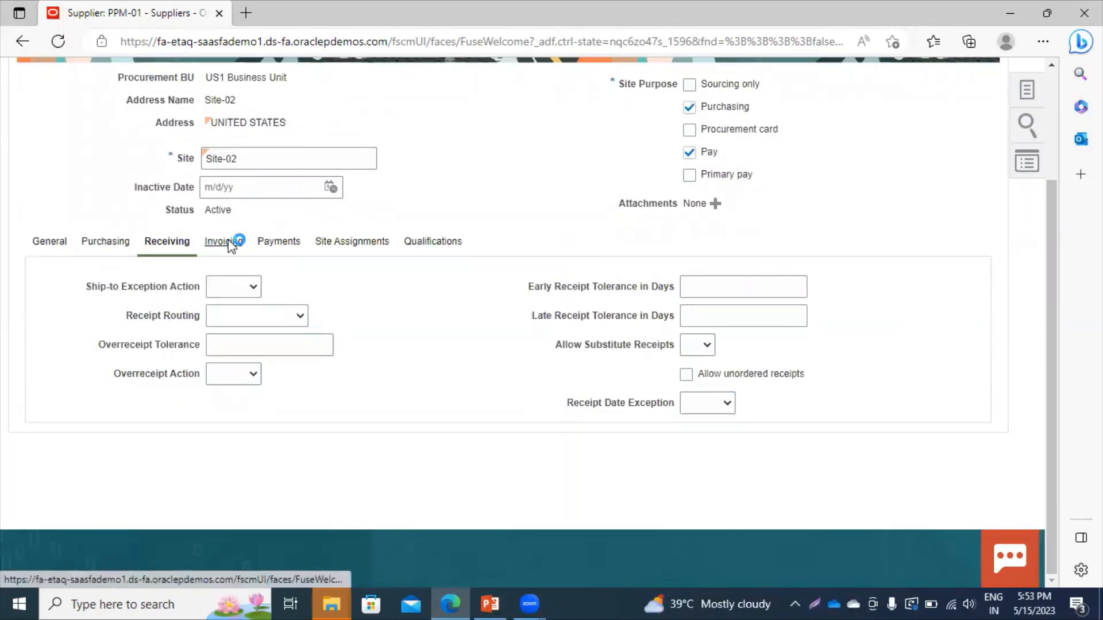
pyautogui.click(289, 246)
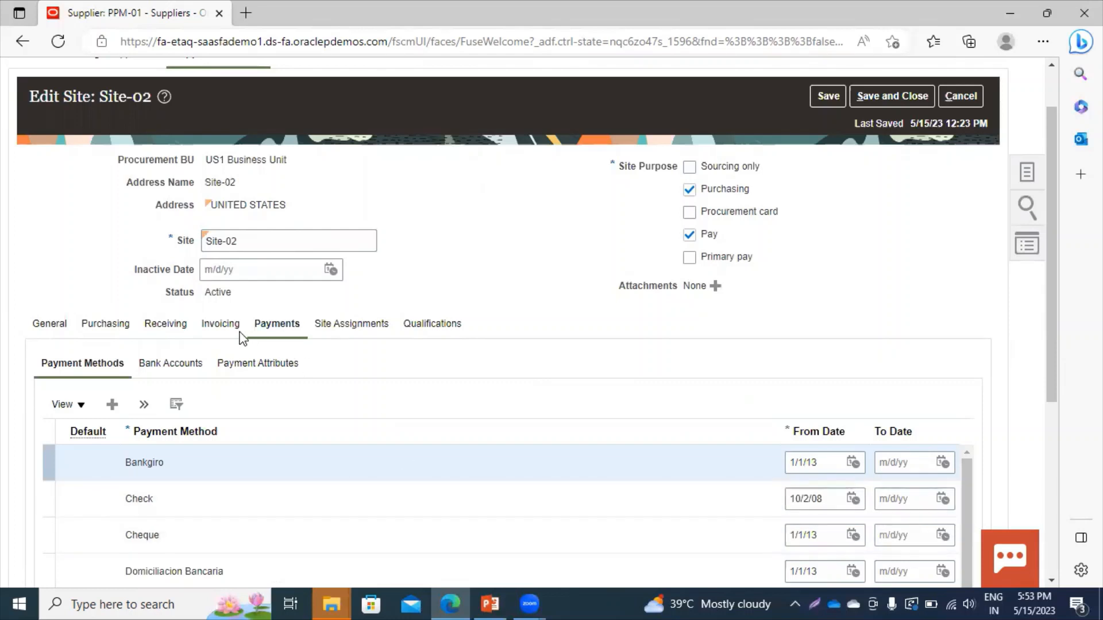
pyautogui.click(342, 326)
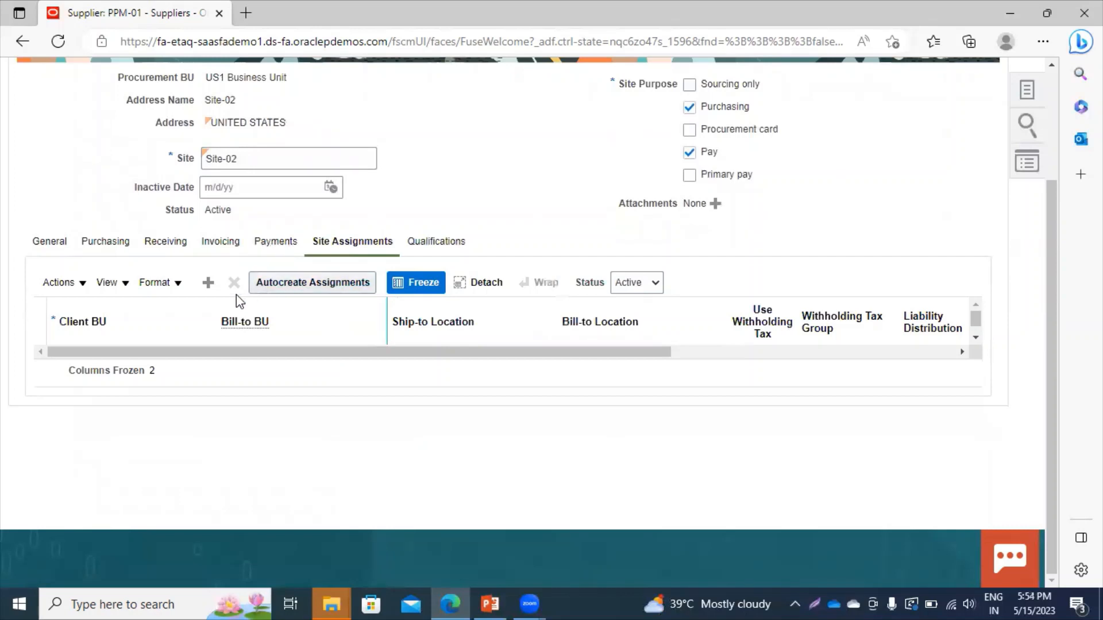
# Add a Site-02 assignment with US1 Business Unit as client BU, then save and close.
pyautogui.click(208, 283)
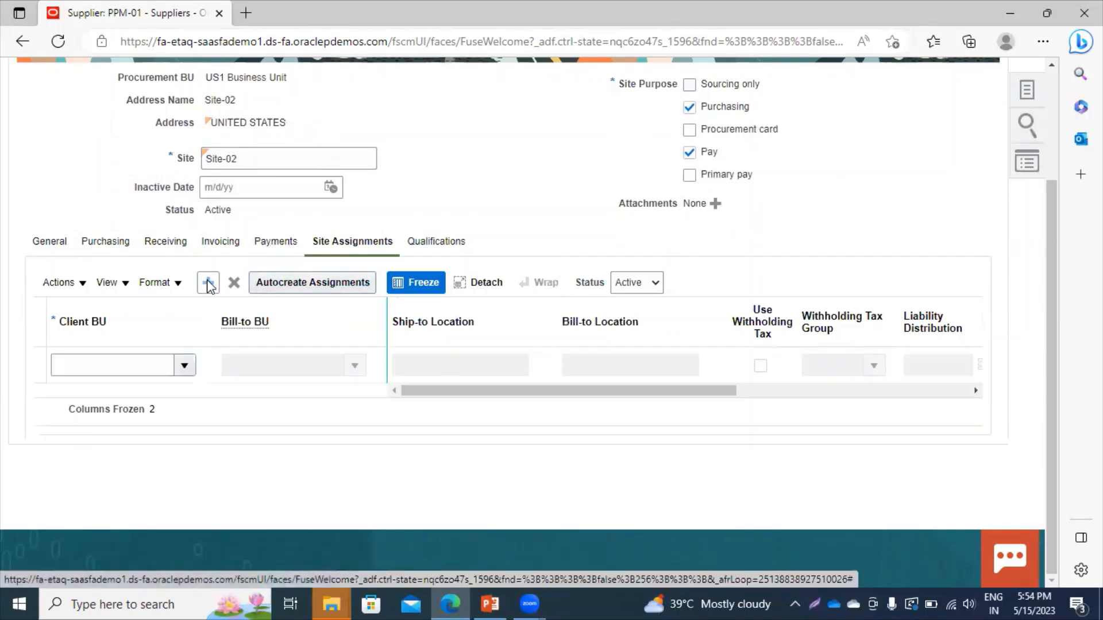
pyautogui.click(182, 370)
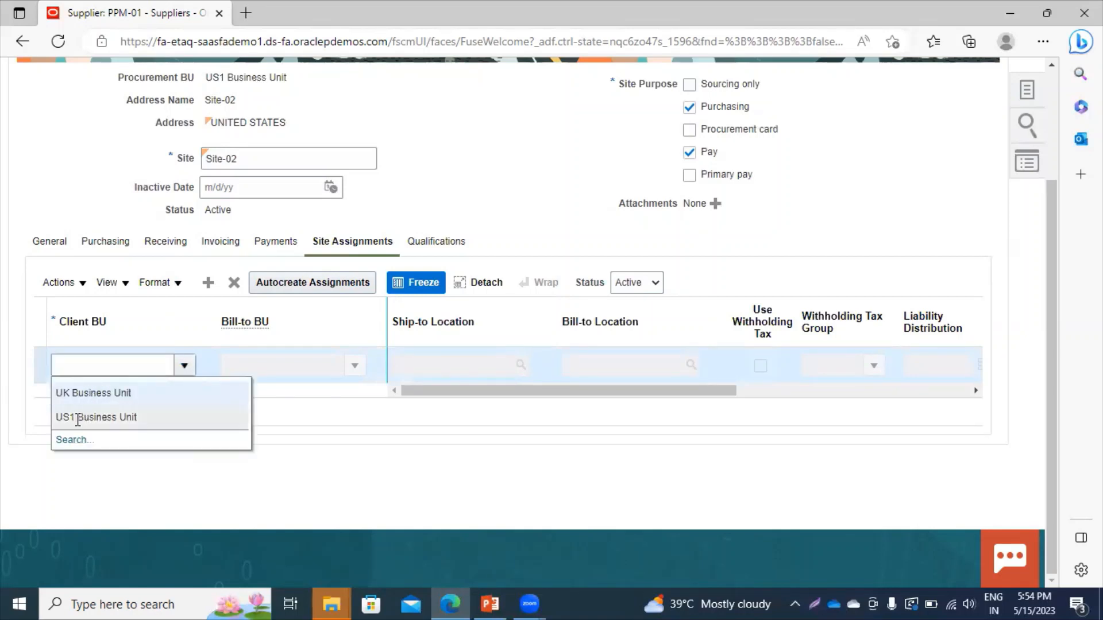
pyautogui.click(74, 418)
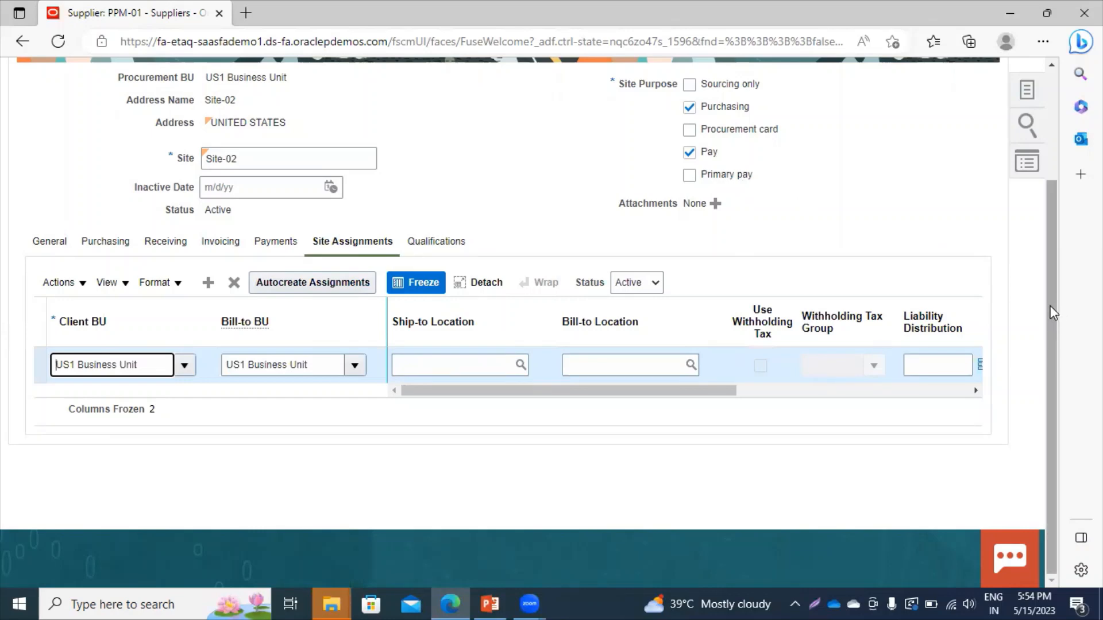
pyautogui.moveTo(1053, 313); pyautogui.dragTo(1046, 198)
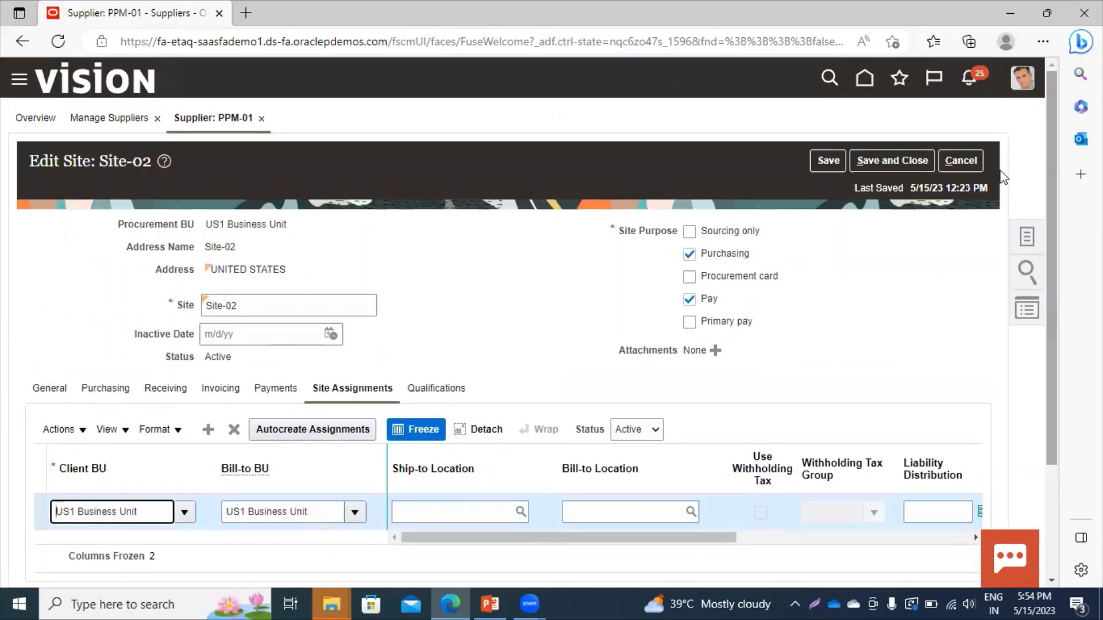
pyautogui.click(890, 161)
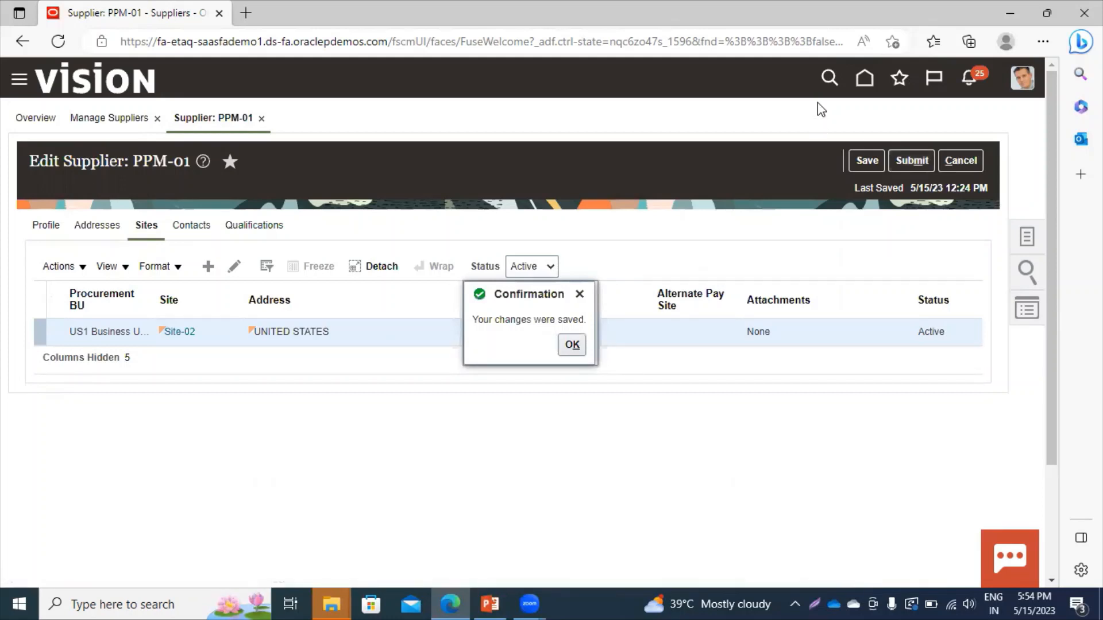
# Dismiss the confirmation, submit PPM-01's changes, and finish on Manage Suppliers.
pyautogui.click(580, 294)
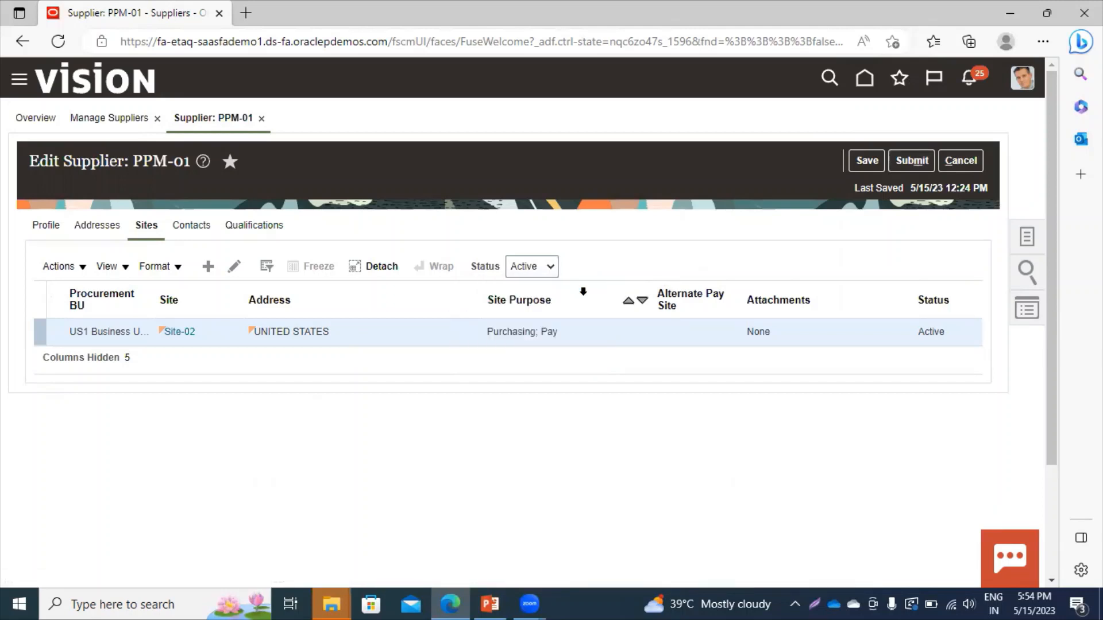
pyautogui.click(914, 163)
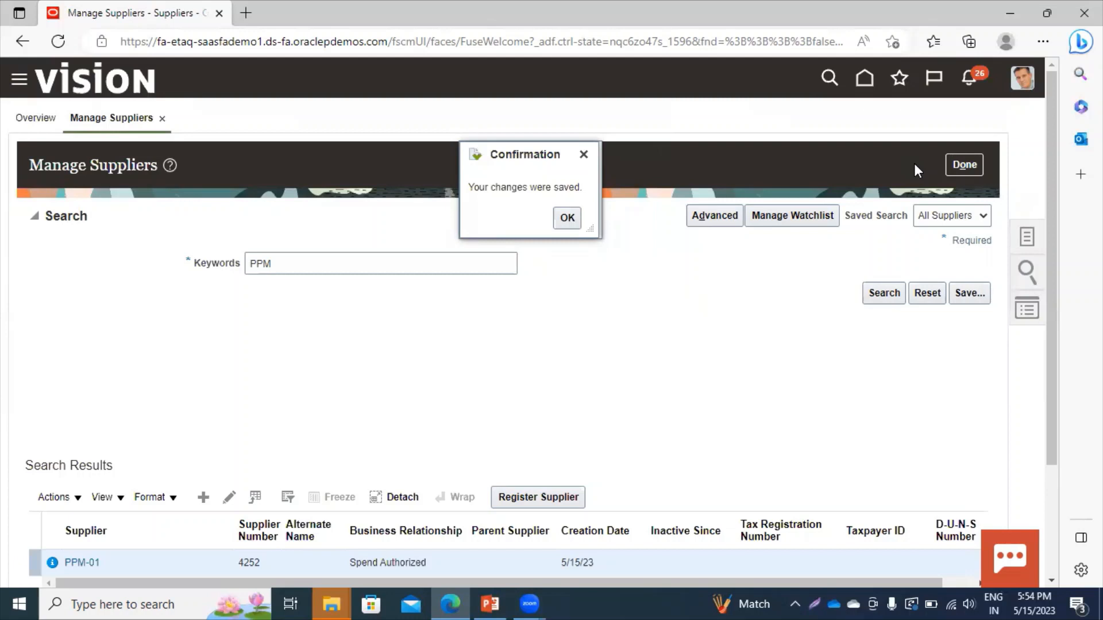
pyautogui.click(973, 167)
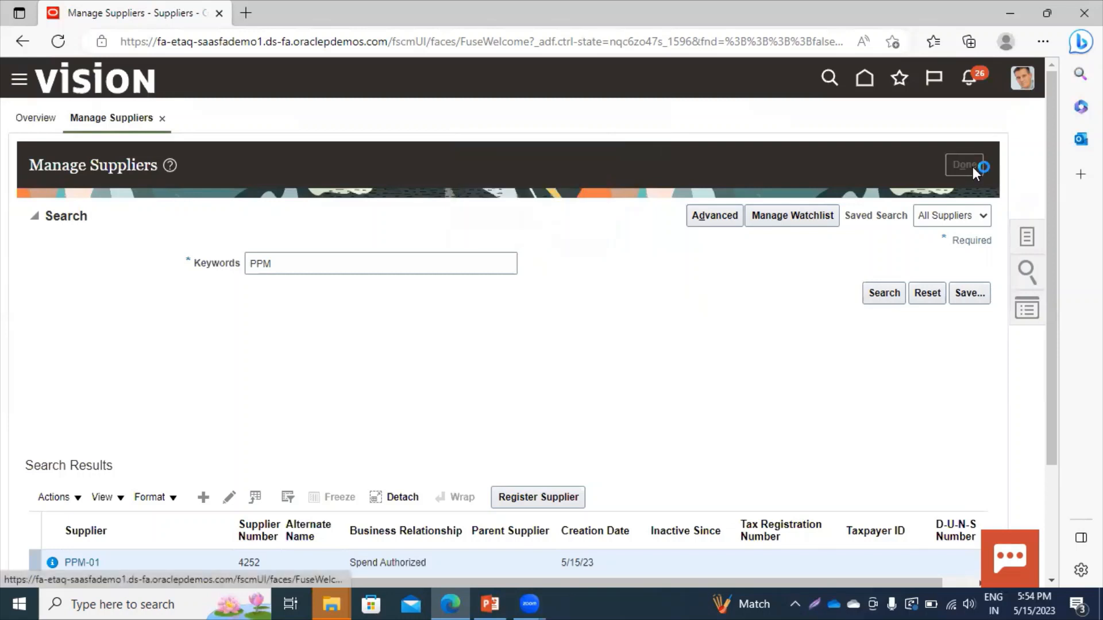